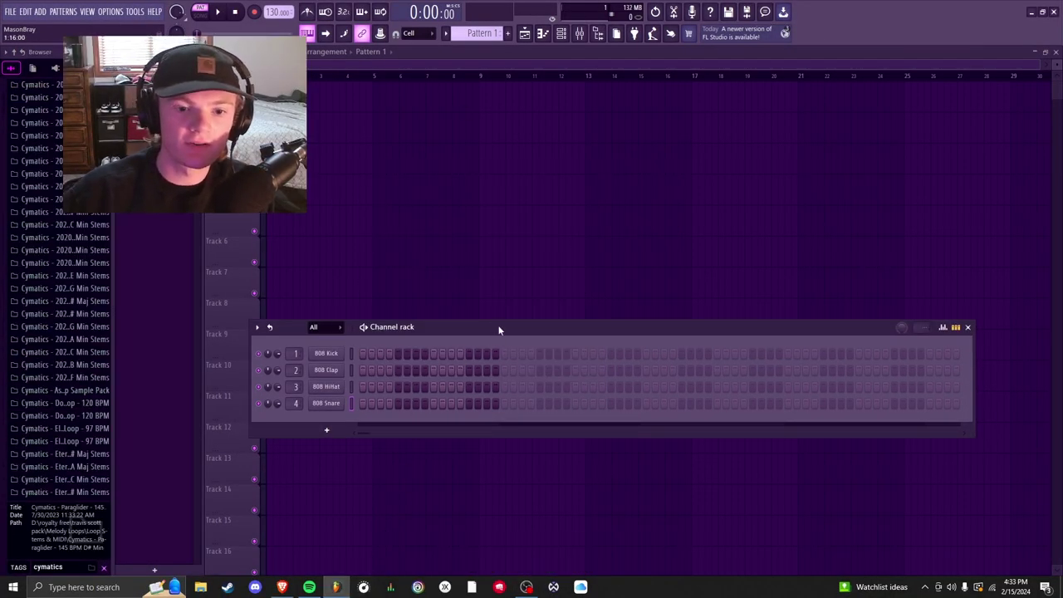
Step: Switch to the Brave browser and open the Freebies collection on the Cymatics site
{"action": "left_click", "coordinate": [282, 587]}
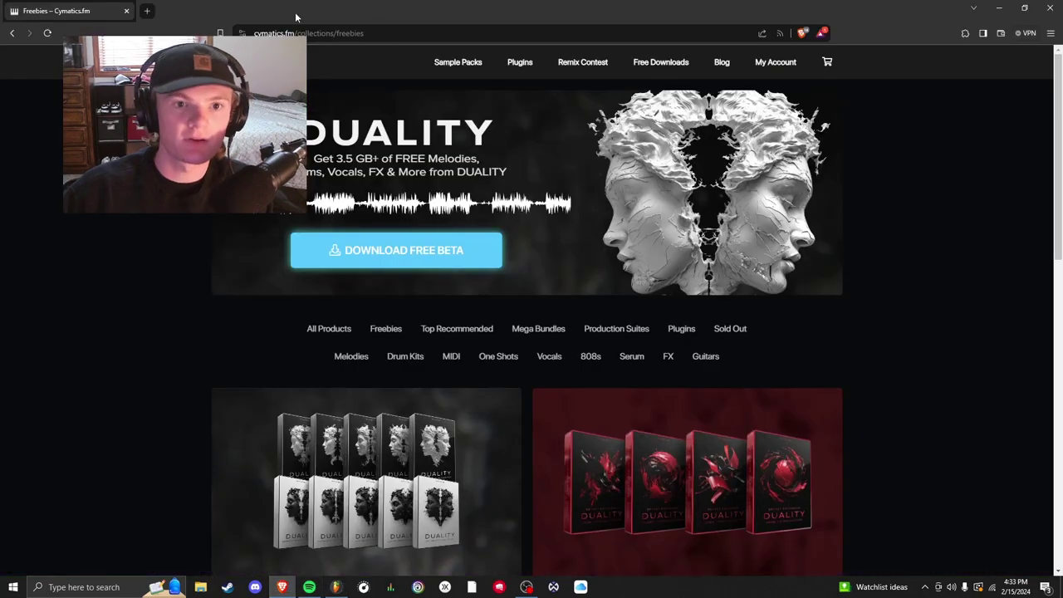
{"action": "key", "text": "alt+Left"}
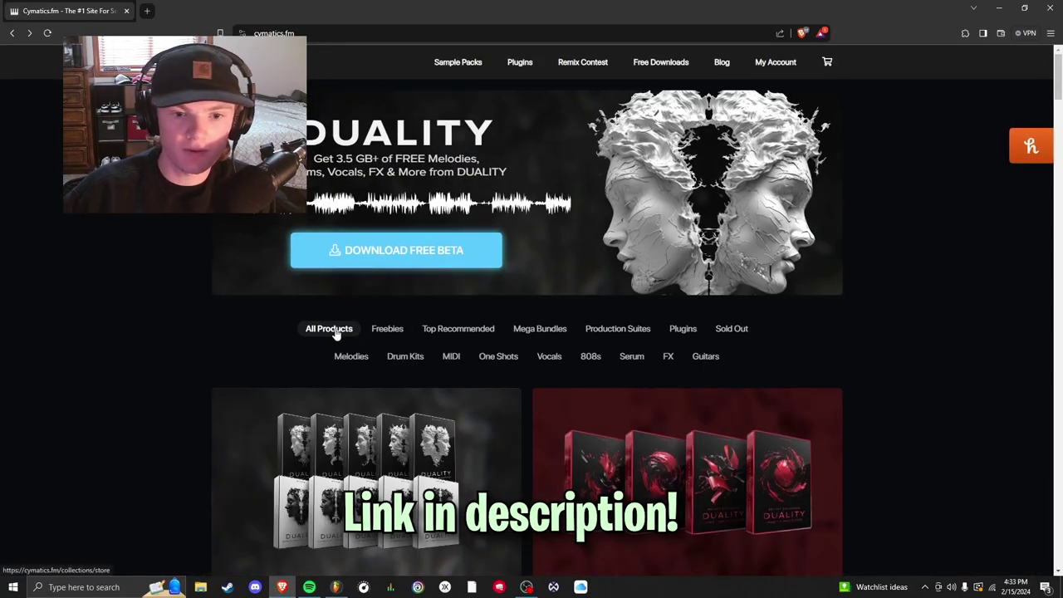
{"action": "left_click", "coordinate": [387, 329]}
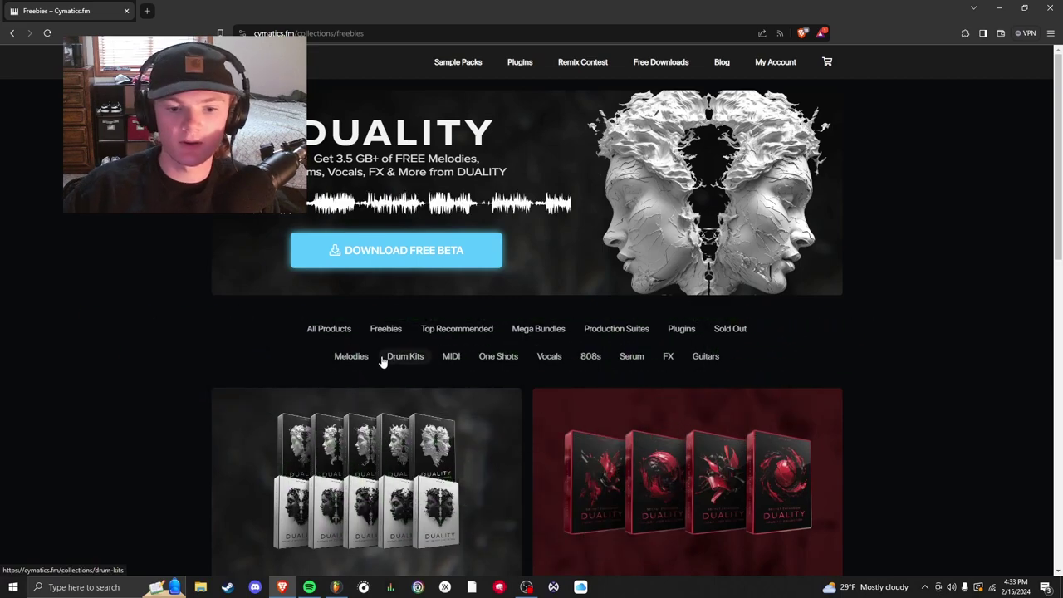
Step: Find the Utopia - Free Melody Loops pack among the Cymatics freebies, open its page and play the Amor preview
{"action": "left_click", "coordinate": [336, 588]}
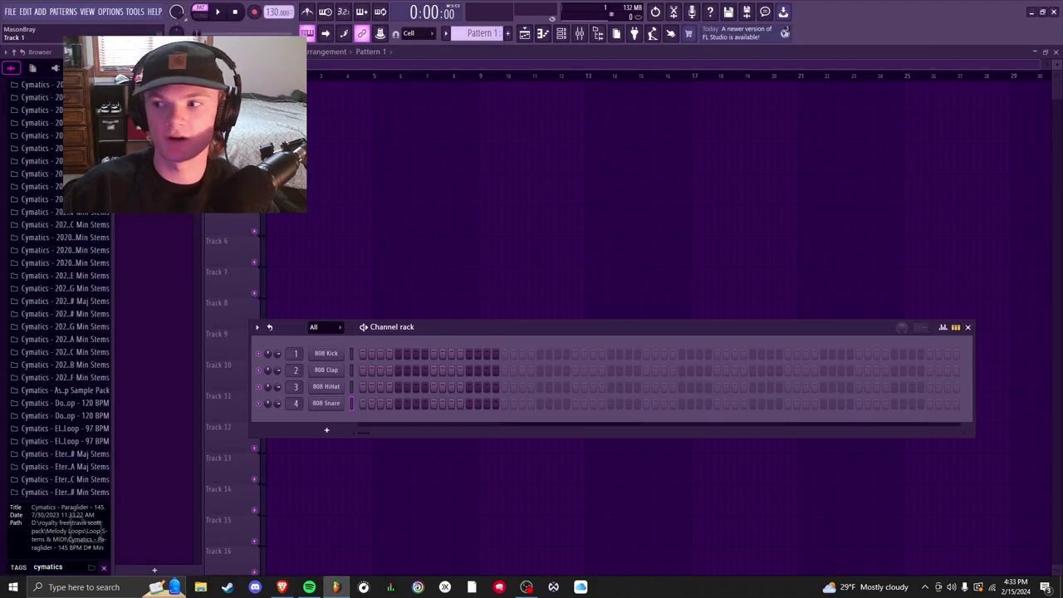
{"action": "mouse_move", "coordinate": [283, 587]}
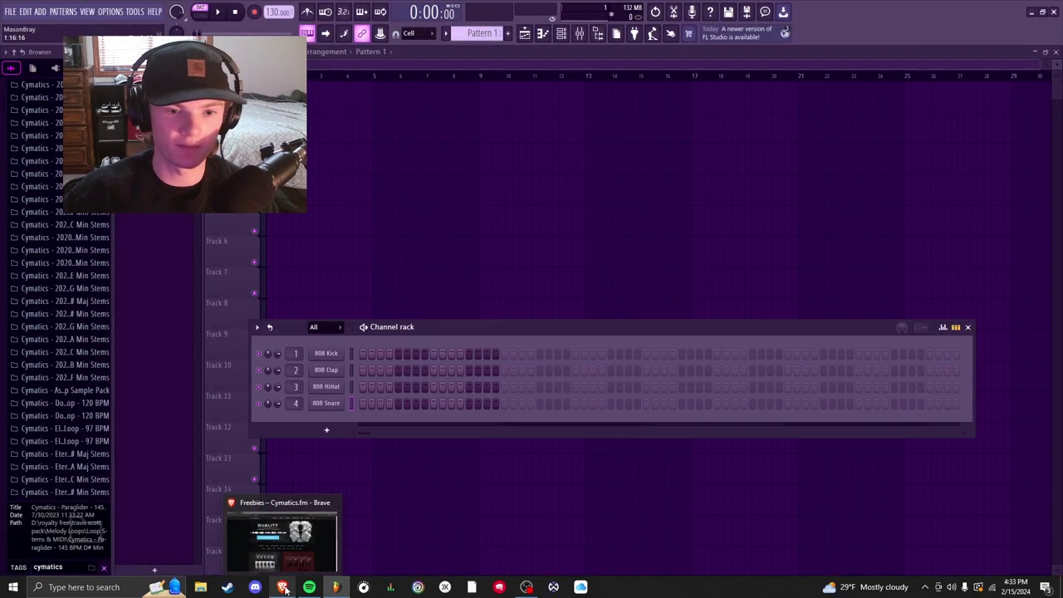
{"action": "left_click", "coordinate": [283, 544]}
{"action": "scroll", "coordinate": [438, 336], "scroll_direction": "down", "scroll_amount": 2}
{"action": "scroll", "coordinate": [439, 336], "scroll_direction": "down", "scroll_amount": 1}
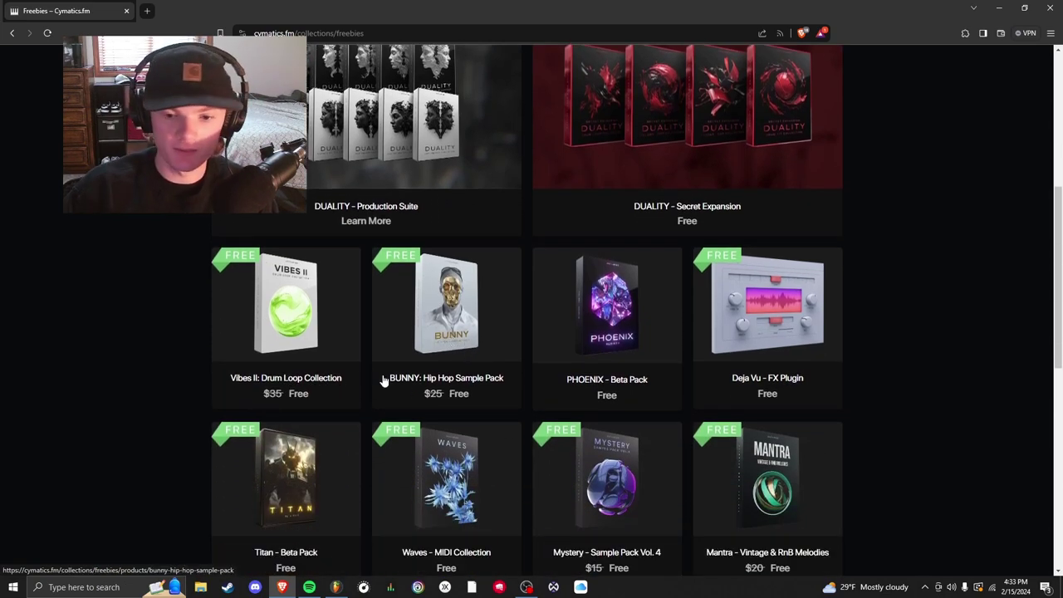
{"action": "scroll", "coordinate": [385, 380], "scroll_direction": "down", "scroll_amount": 1}
{"action": "scroll", "coordinate": [411, 397], "scroll_direction": "down", "scroll_amount": 3}
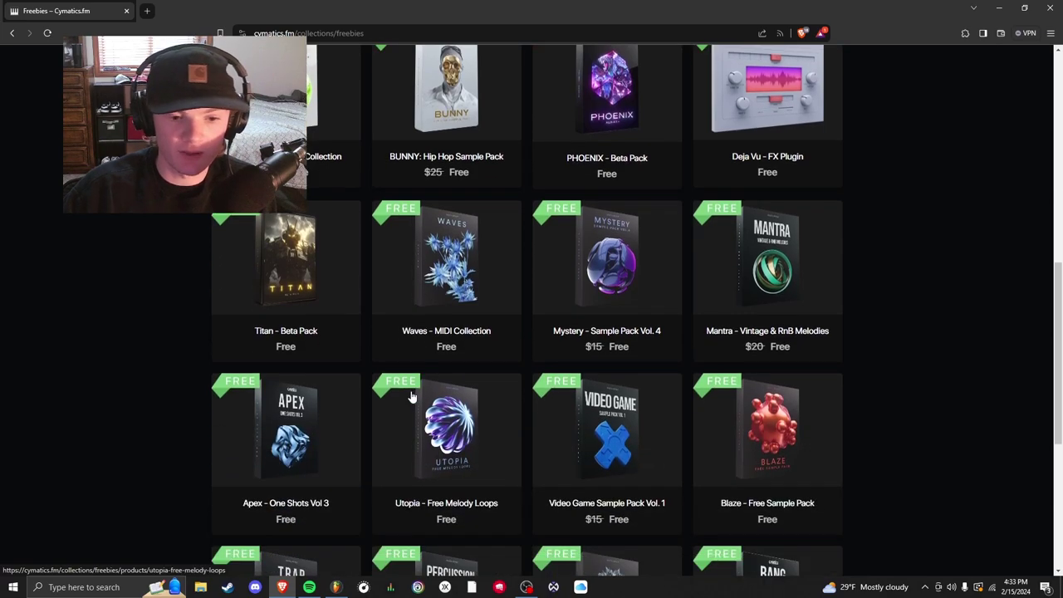
{"action": "scroll", "coordinate": [410, 398], "scroll_direction": "down", "scroll_amount": 2}
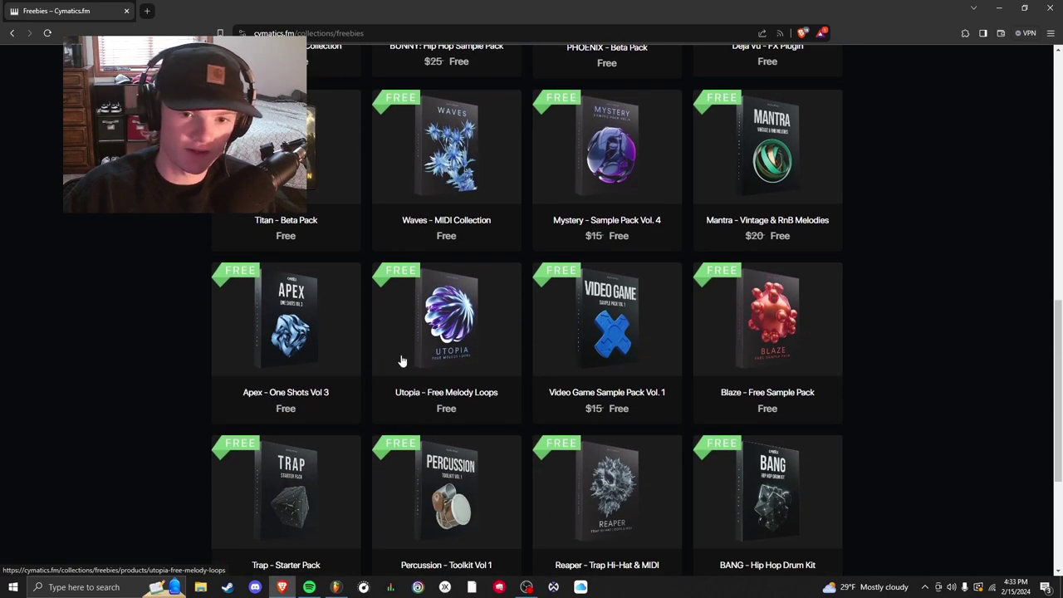
{"action": "left_click", "coordinate": [427, 371]}
{"action": "scroll", "coordinate": [418, 331], "scroll_direction": "down", "scroll_amount": 5}
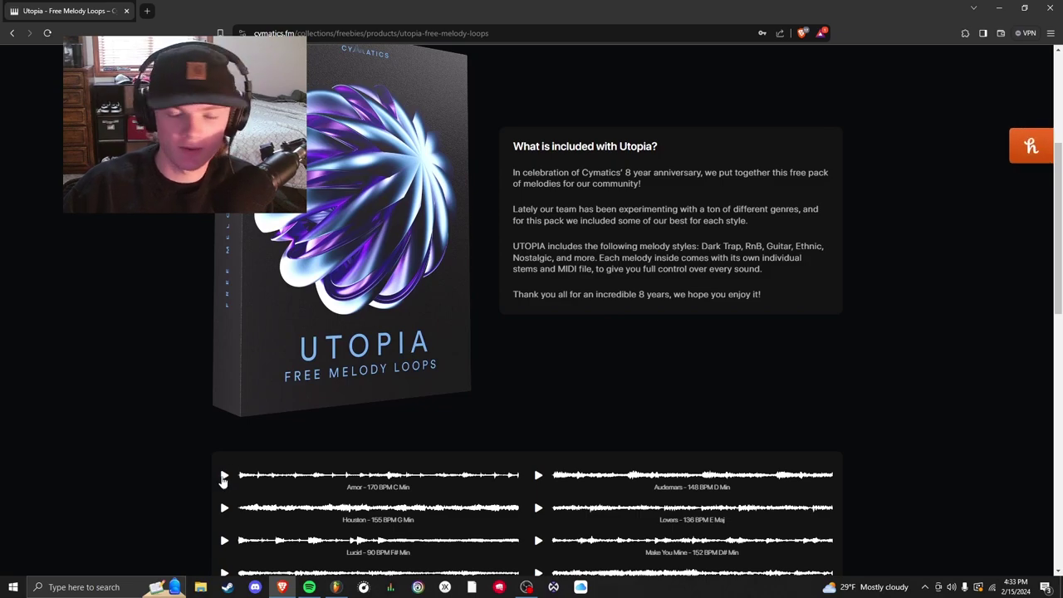
{"action": "left_click", "coordinate": [222, 480]}
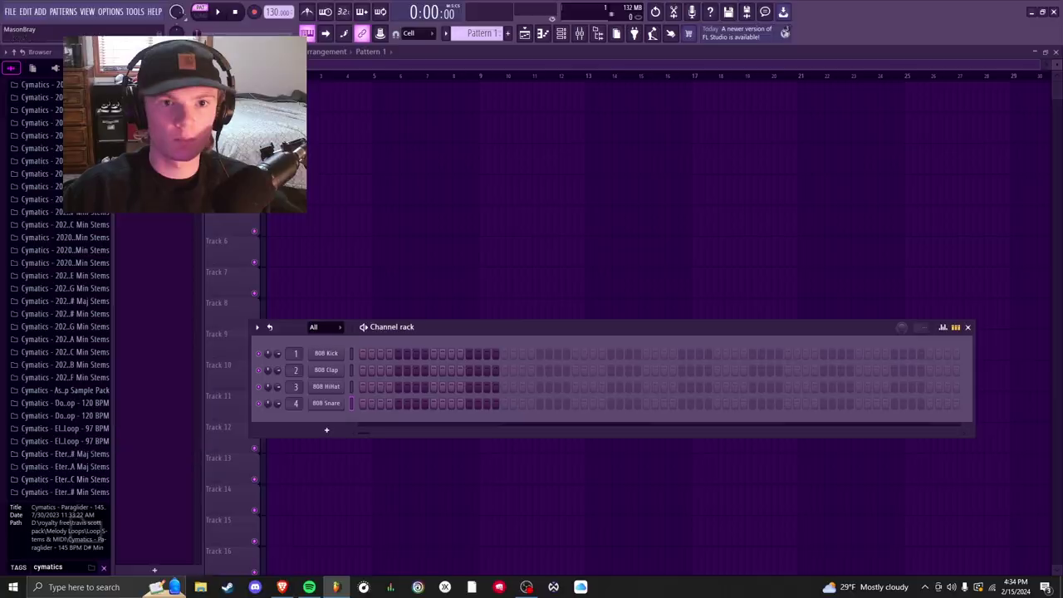
Step: Show the folder picker for an unused extra browser search folder entry in the FL Studio file settings, leaving the folder list as it is
{"action": "left_click_drag", "start_coordinate": [70, 567], "coordinate": [17, 563]}
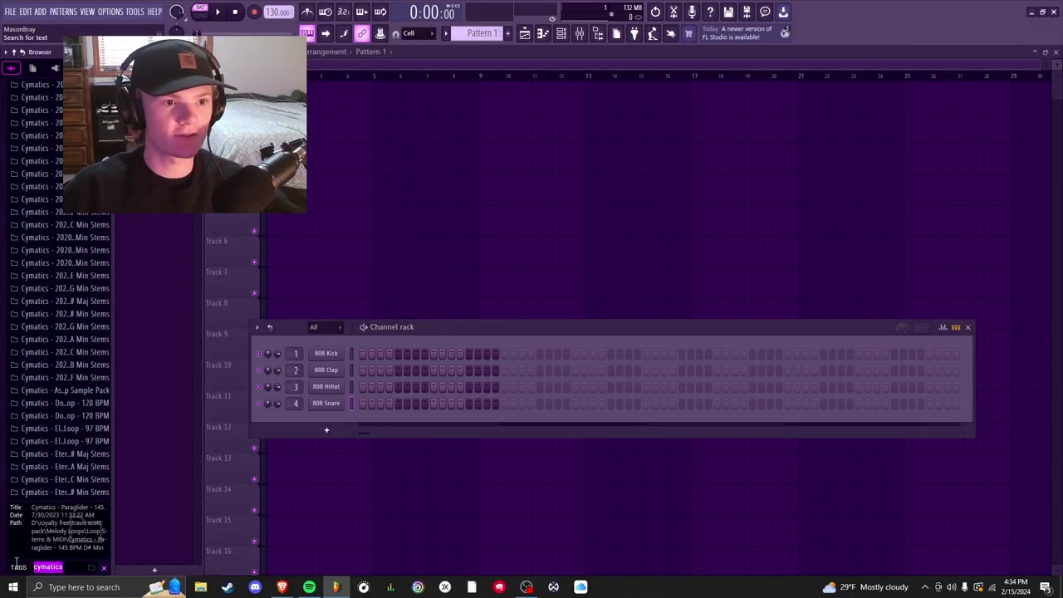
{"action": "left_click", "coordinate": [64, 567]}
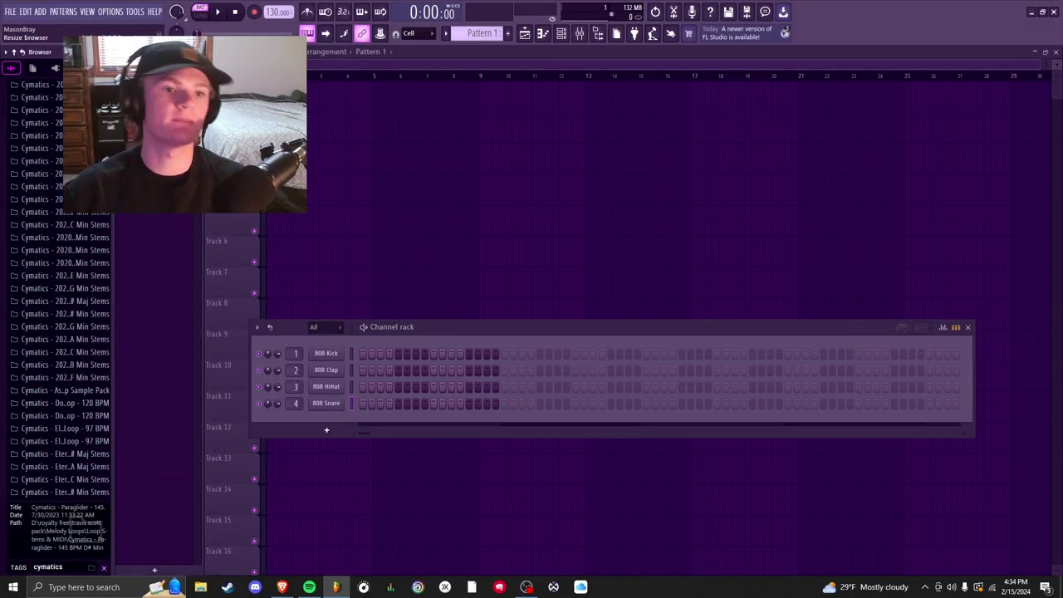
{"action": "left_click", "coordinate": [111, 11]}
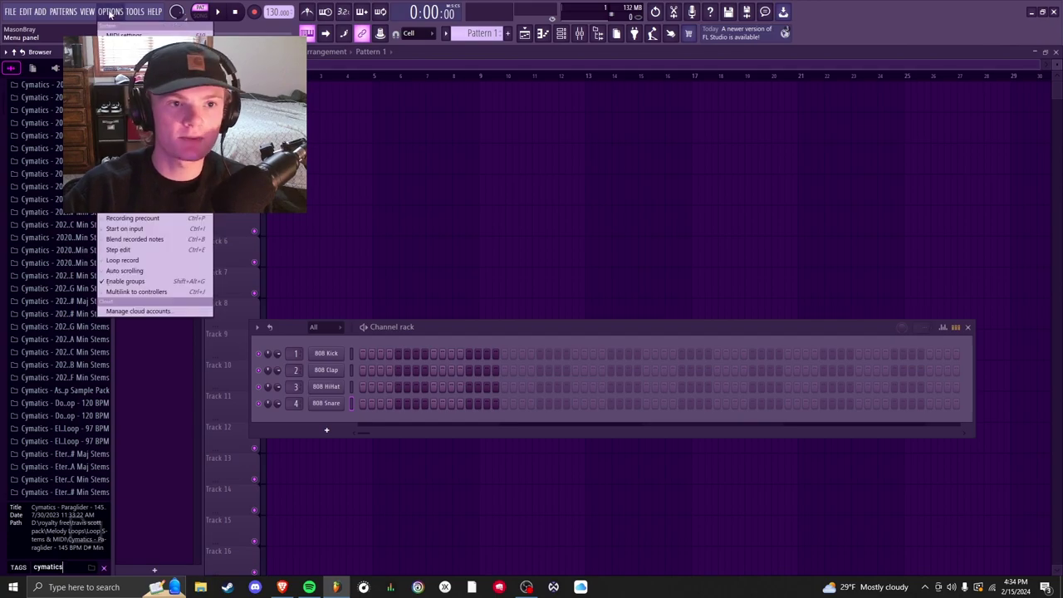
{"action": "left_click", "coordinate": [141, 309]}
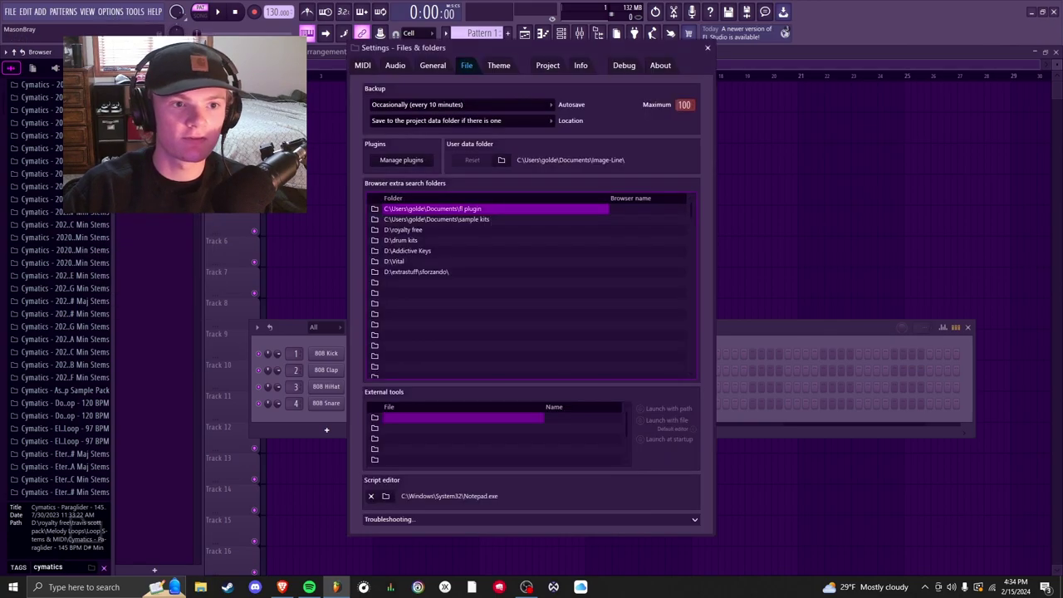
{"action": "left_click", "coordinate": [394, 284]}
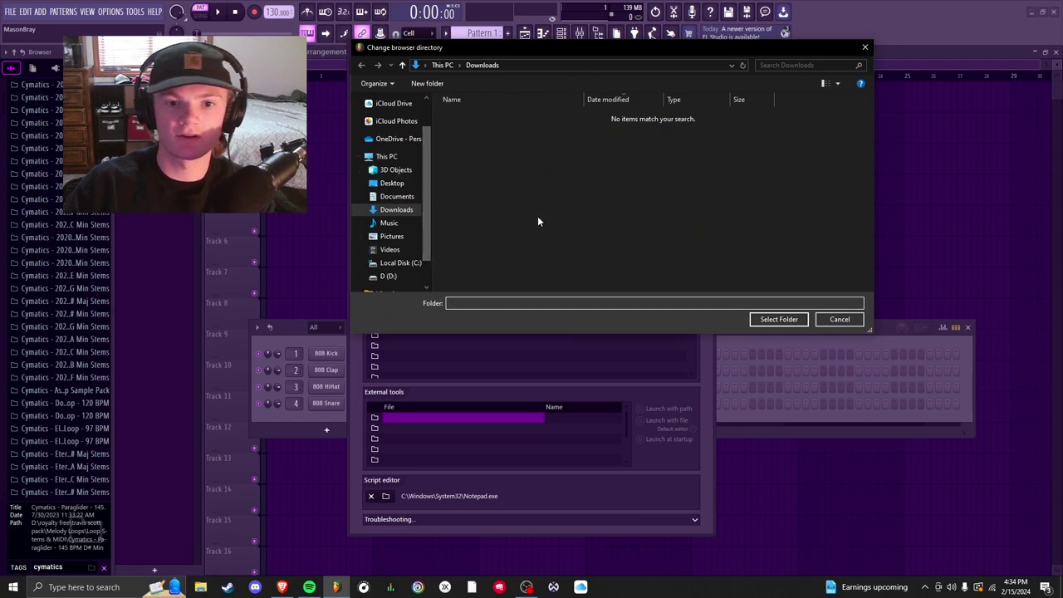
{"action": "left_click", "coordinate": [840, 319]}
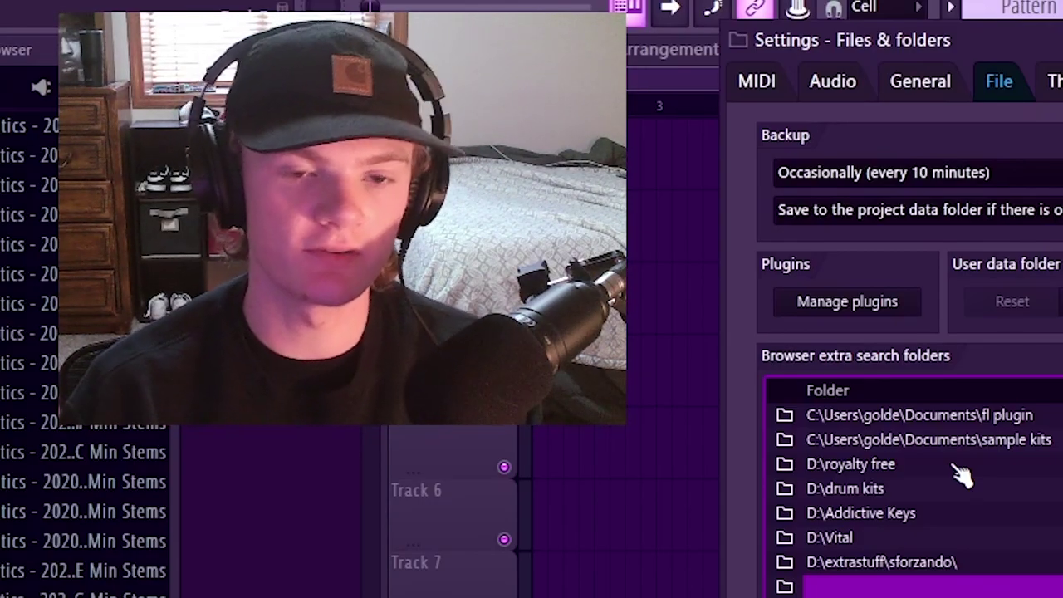
{"action": "key", "text": "Escape"}
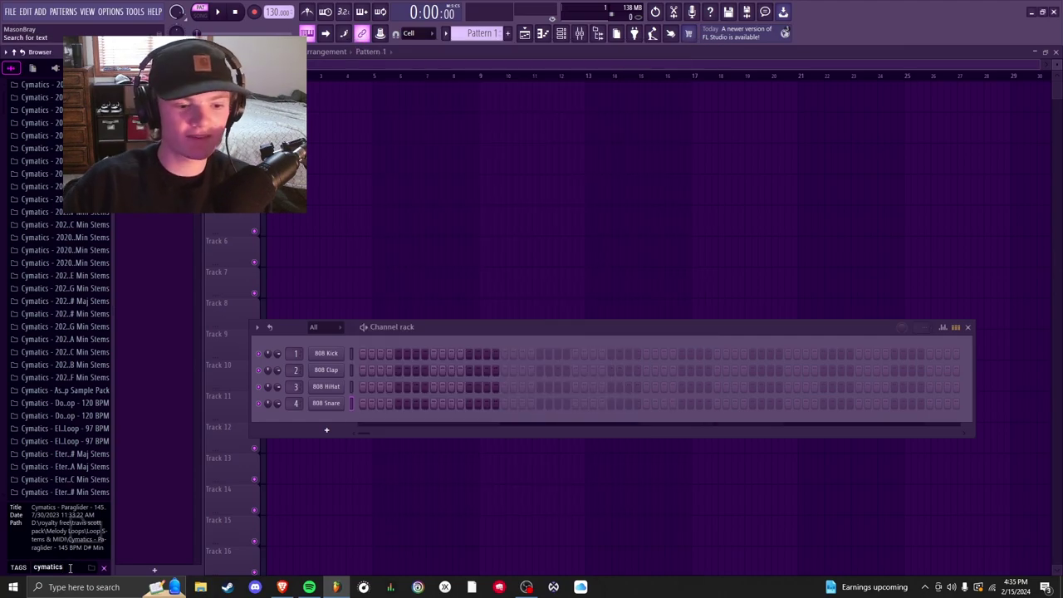
Step: Expand the Cymatics 2020 Dark Melody Loop 11 - 170 BPM F# Min stems folder and audition its samples
{"action": "key", "text": "Return"}
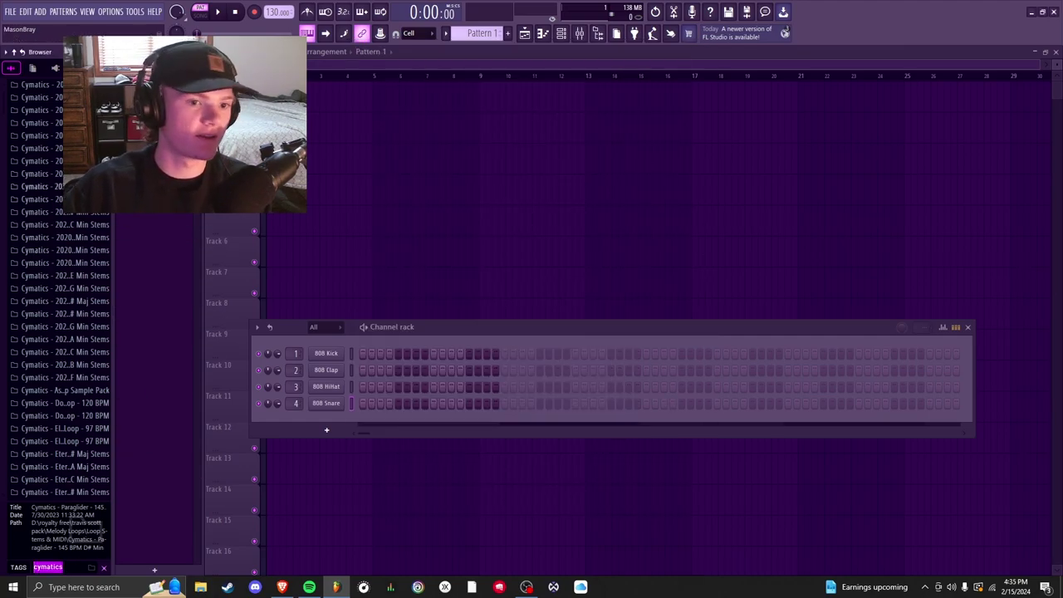
{"action": "left_click", "coordinate": [56, 200]}
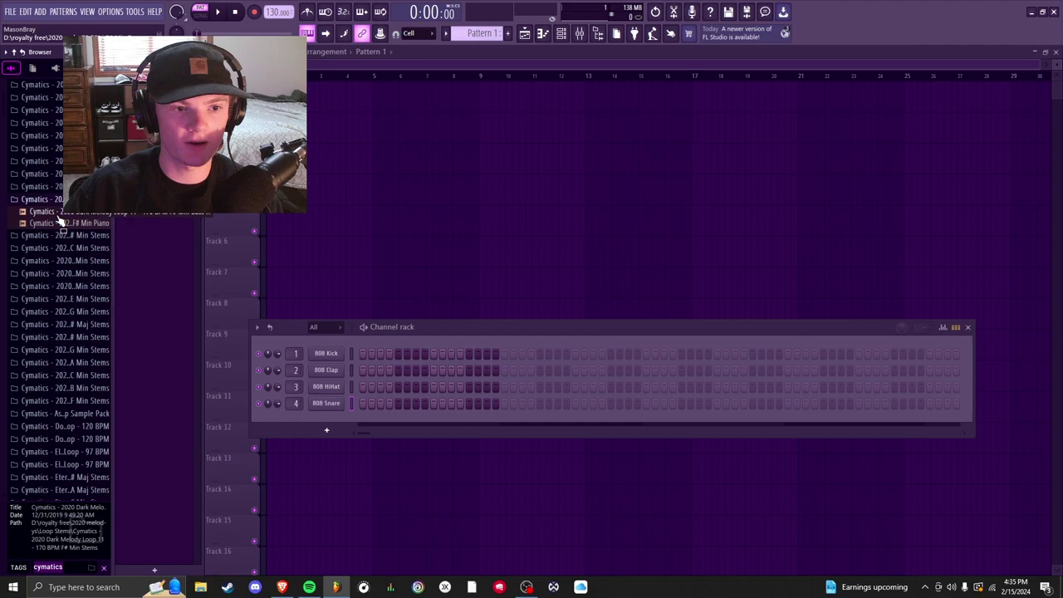
{"action": "left_click", "coordinate": [50, 212]}
{"action": "left_click", "coordinate": [58, 224]}
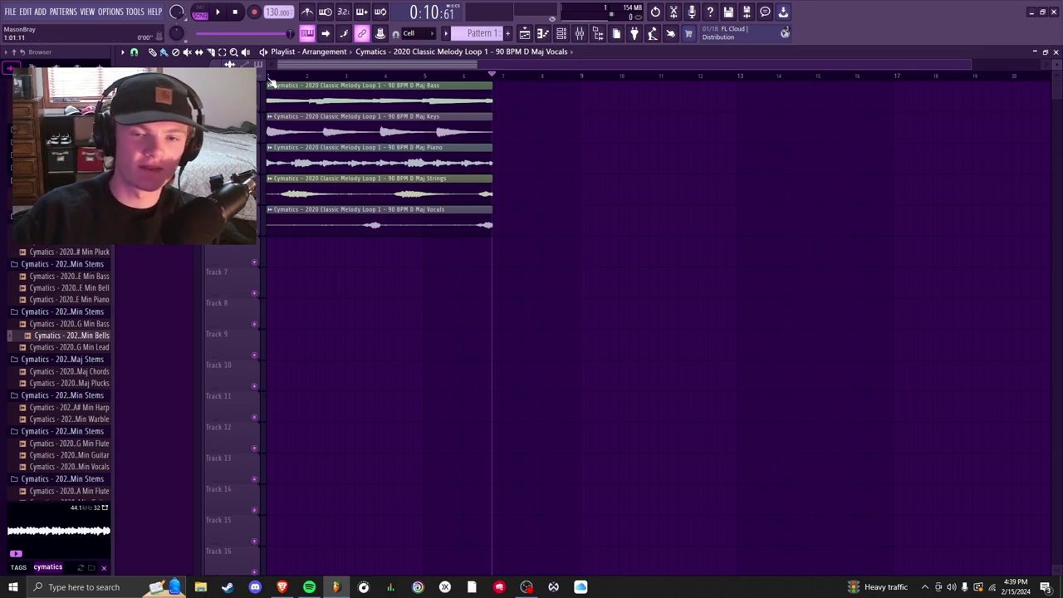
Step: Set the project tempo to 90 BPM to match the Classic Melody Loop 1 stems in the playlist
{"action": "left_click_drag", "start_coordinate": [272, 81], "coordinate": [506, 89]}
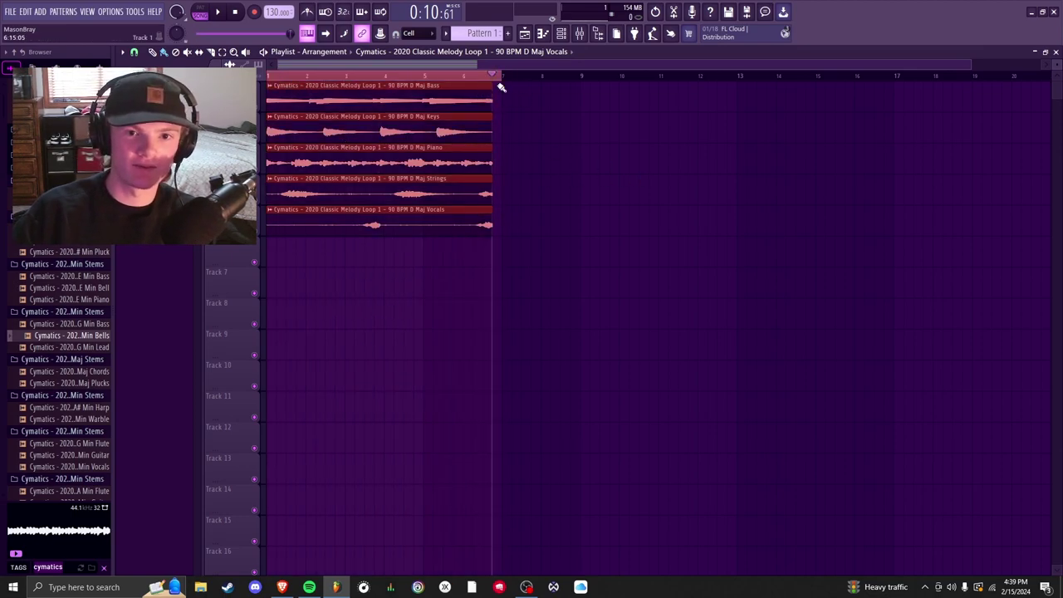
{"action": "left_click", "coordinate": [451, 84]}
{"action": "scroll", "coordinate": [401, 90], "scroll_direction": "up", "scroll_amount": 5}
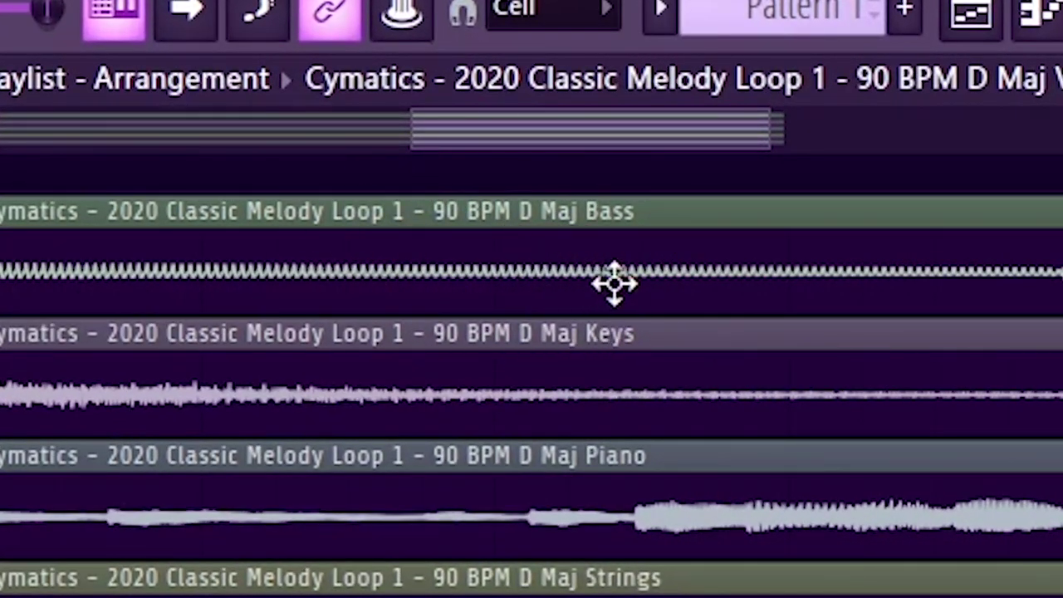
{"action": "scroll", "coordinate": [611, 290], "scroll_direction": "down", "scroll_amount": 4}
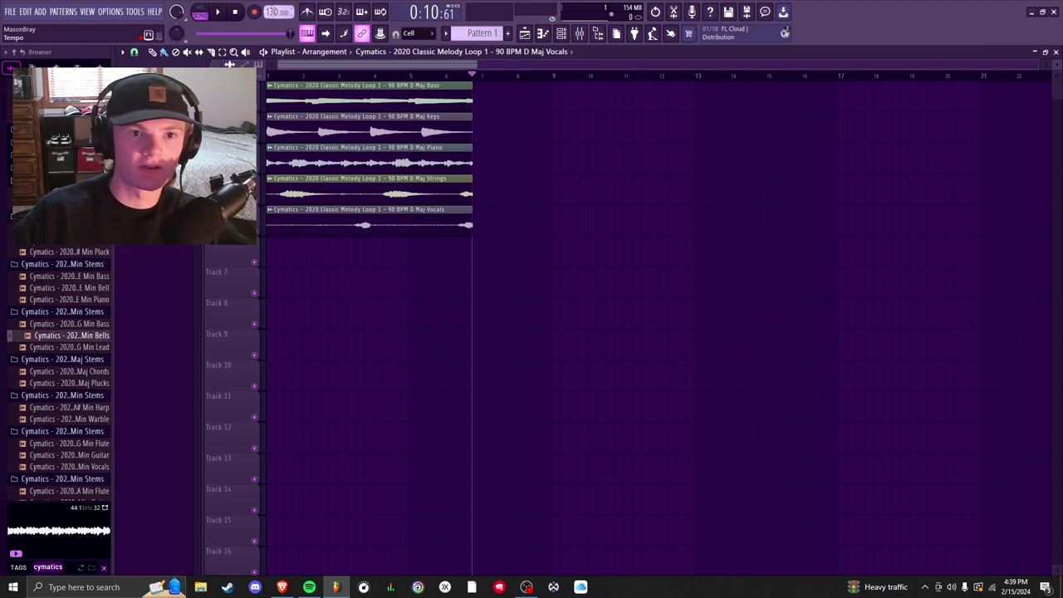
{"action": "right_click", "coordinate": [278, 12]}
{"action": "left_click", "coordinate": [324, 156]}
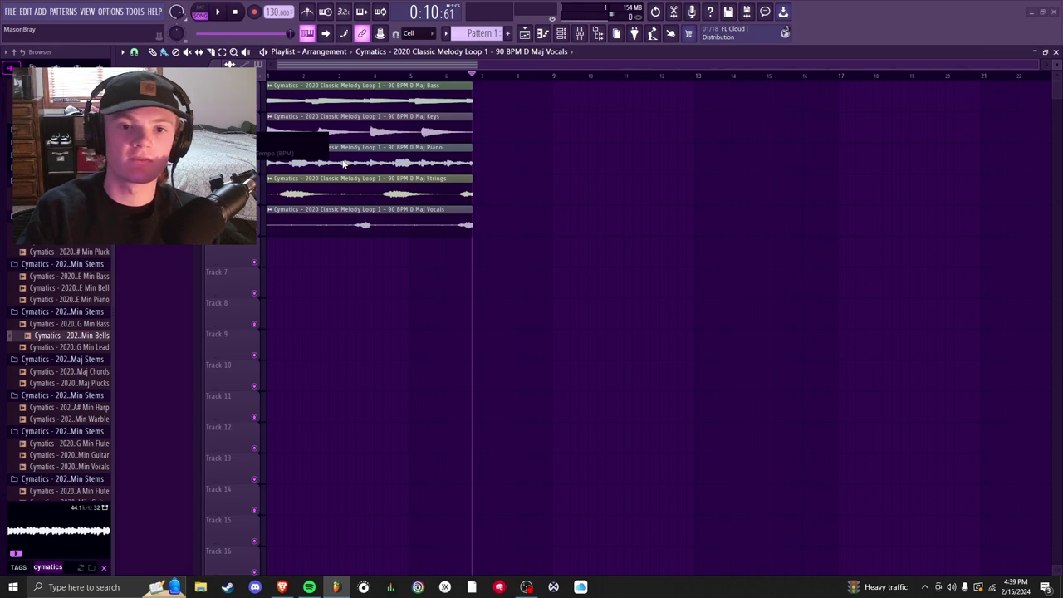
{"action": "type", "text": "90"}
{"action": "key", "text": "Return"}
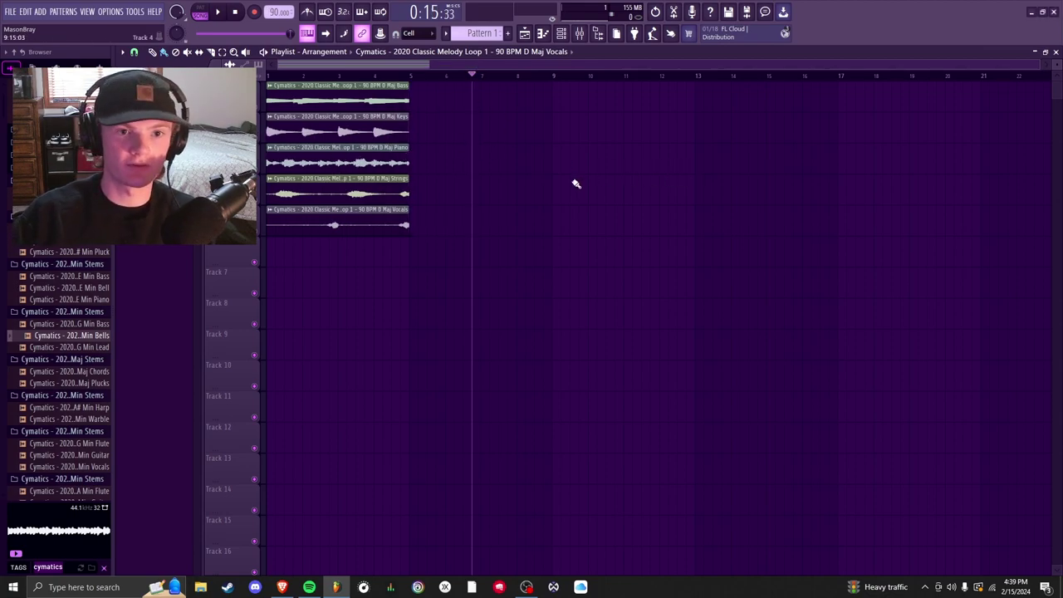
Step: Select all the melody loop clips in the playlist and listen to the loop at the current tempo
{"action": "scroll", "coordinate": [417, 198], "scroll_direction": "up", "scroll_amount": 3}
{"action": "key", "text": "ctrl+a"}
{"action": "key", "text": "space"}
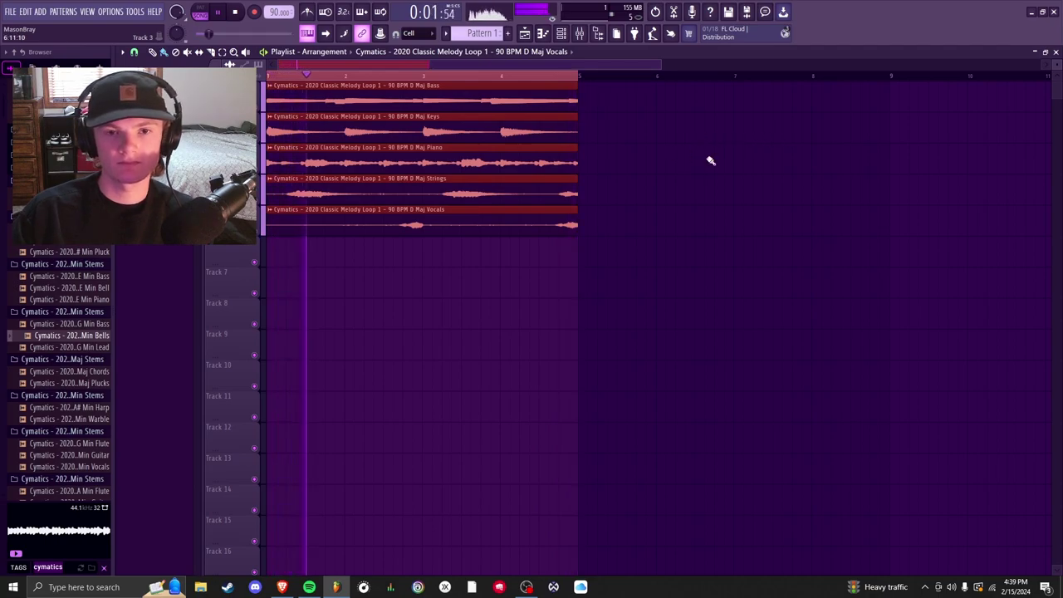
{"action": "left_click", "coordinate": [236, 17]}
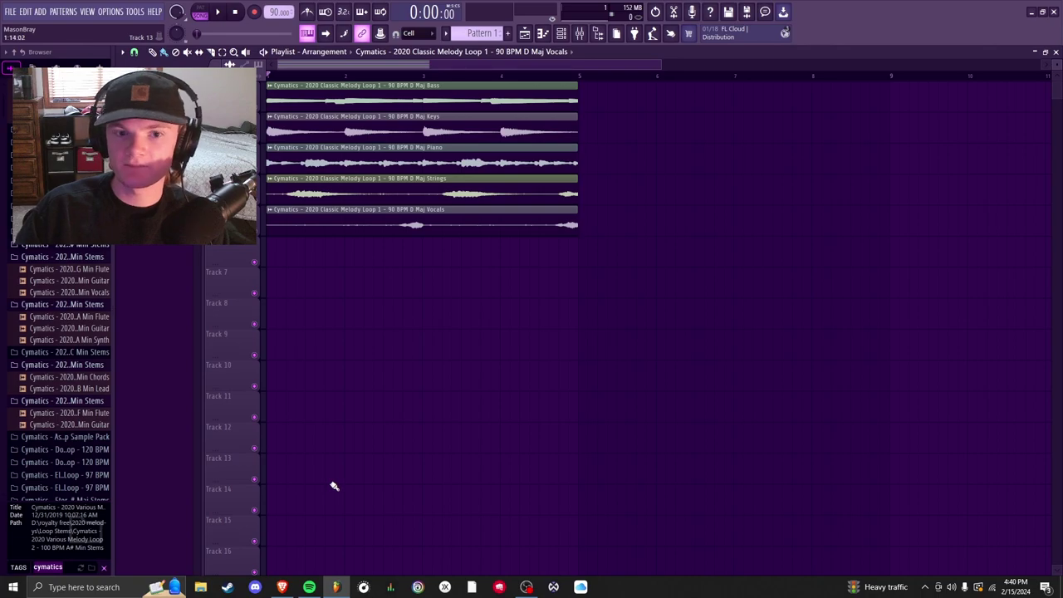
Step: Switch to the browser to view the Saturn drum kit video's download description, and return to FL Studio
{"action": "left_click", "coordinate": [282, 587]}
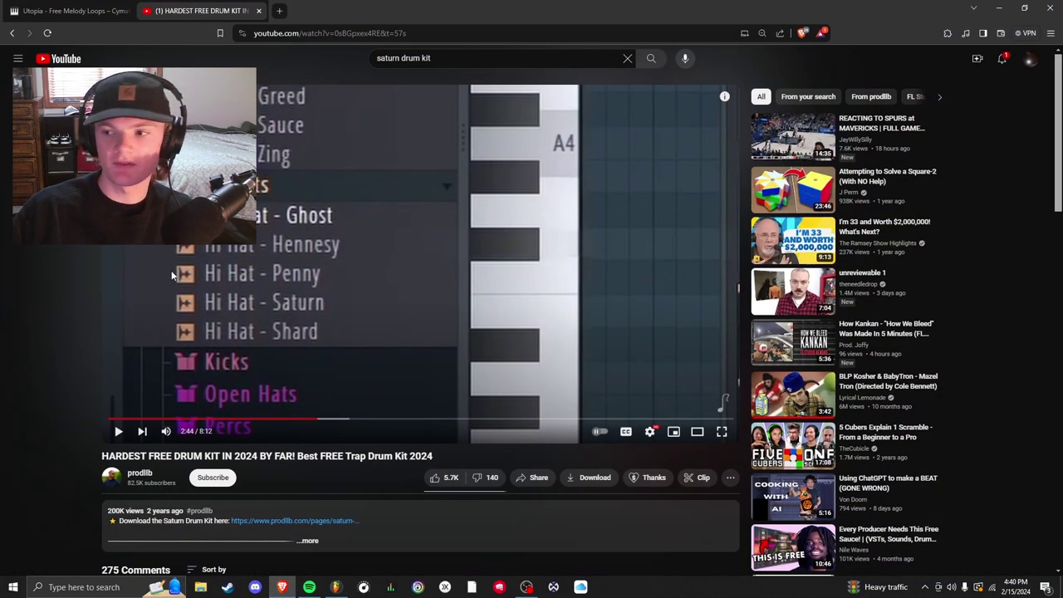
{"action": "scroll", "coordinate": [192, 506], "scroll_direction": "down", "scroll_amount": 1}
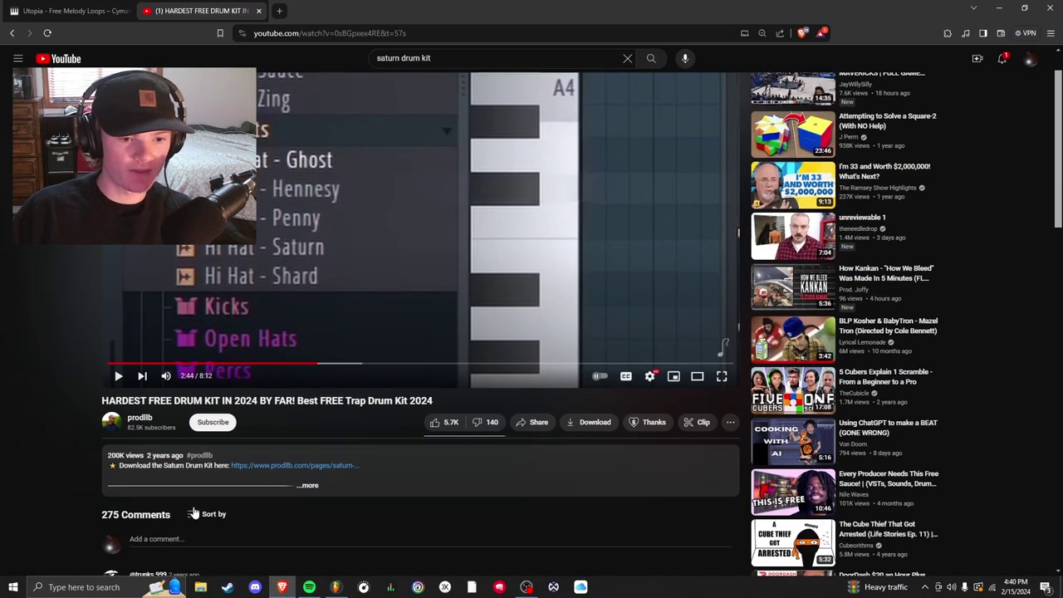
{"action": "left_click", "coordinate": [338, 489]}
{"action": "left_click", "coordinate": [281, 588]}
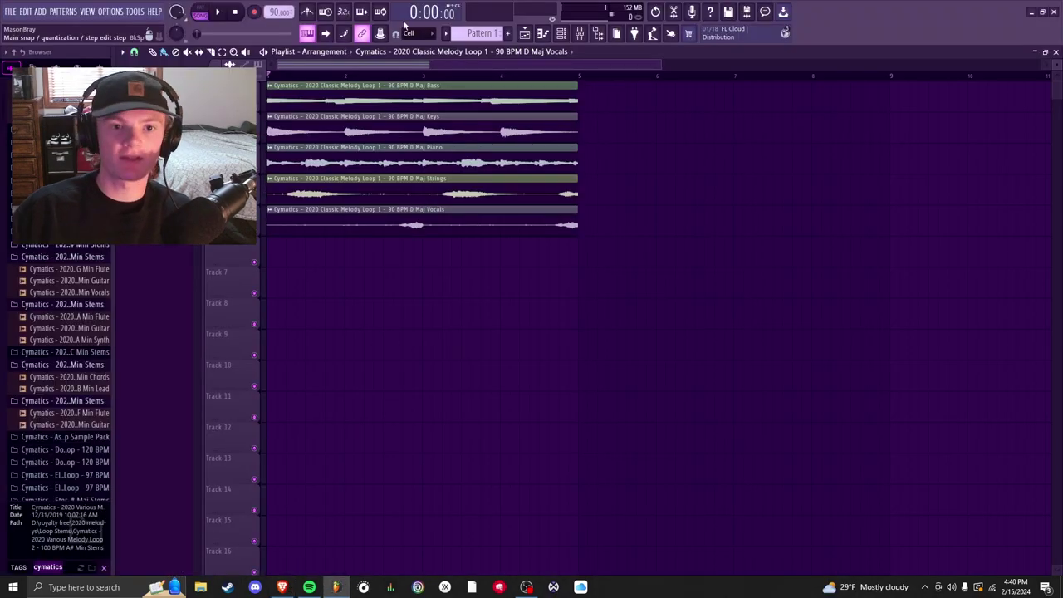
Step: Search the sample browser for "saturn" in place of the Cymatics search
{"action": "scroll", "coordinate": [79, 473], "scroll_direction": "up", "scroll_amount": 5}
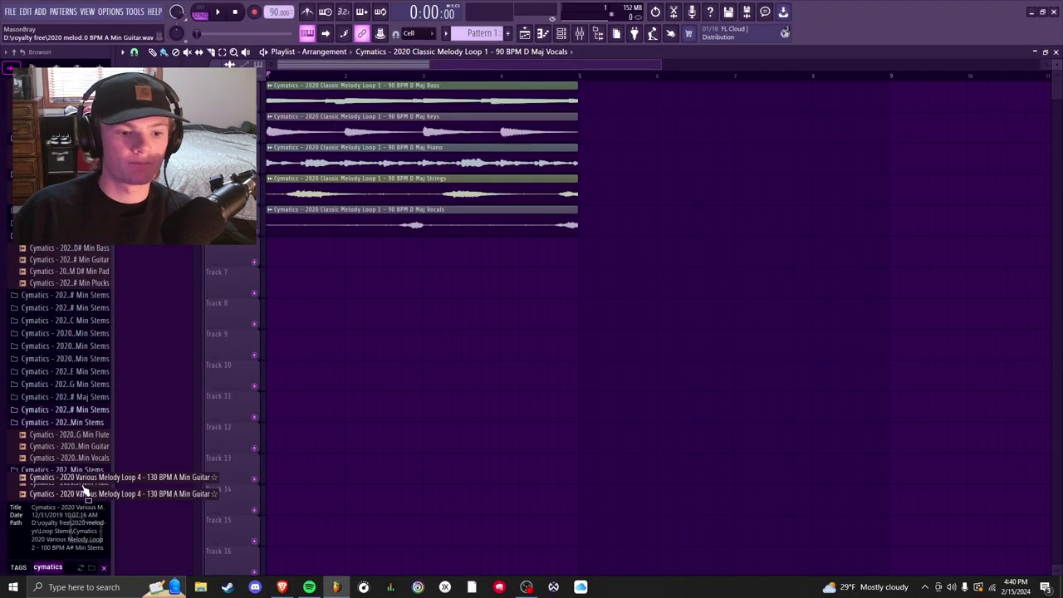
{"action": "left_click", "coordinate": [66, 567]}
{"action": "type", "text": "saturn"}
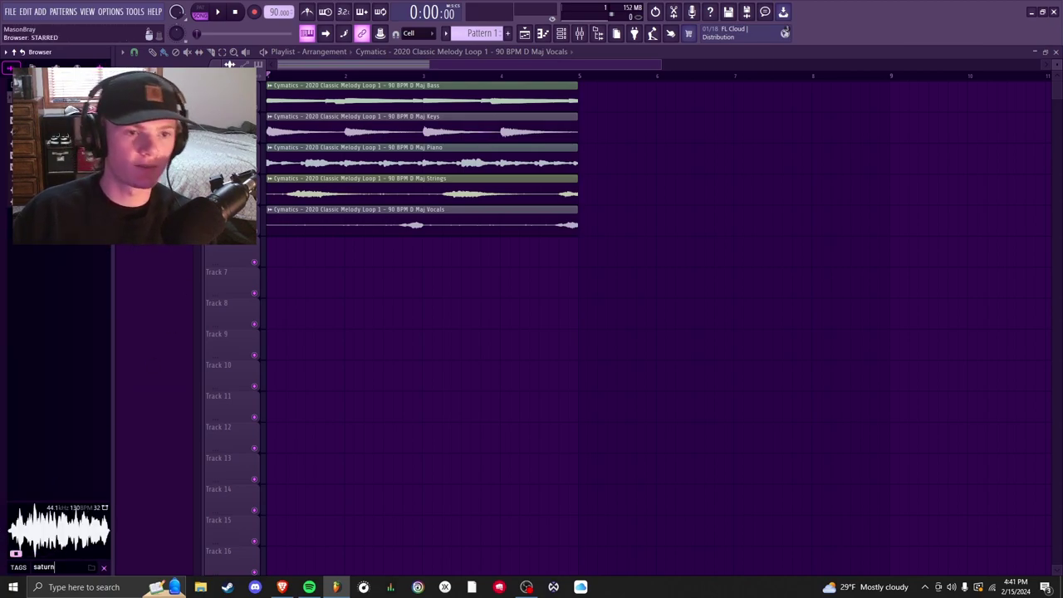
Step: Review the extra browser search folders in the file settings and close the settings
{"action": "left_click", "coordinate": [134, 11]}
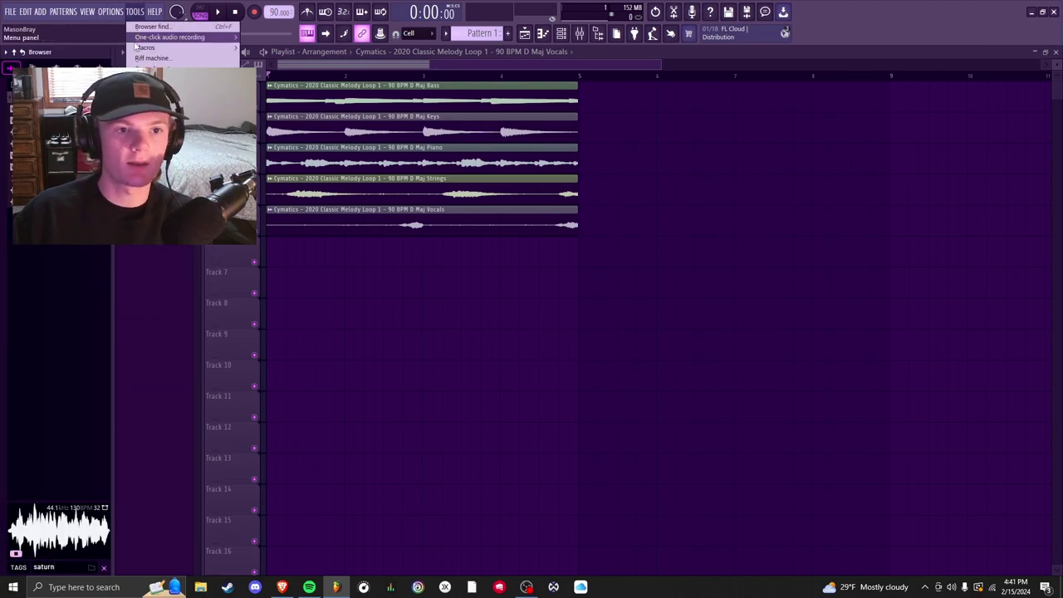
{"action": "mouse_move", "coordinate": [110, 12]}
{"action": "left_click", "coordinate": [154, 58]}
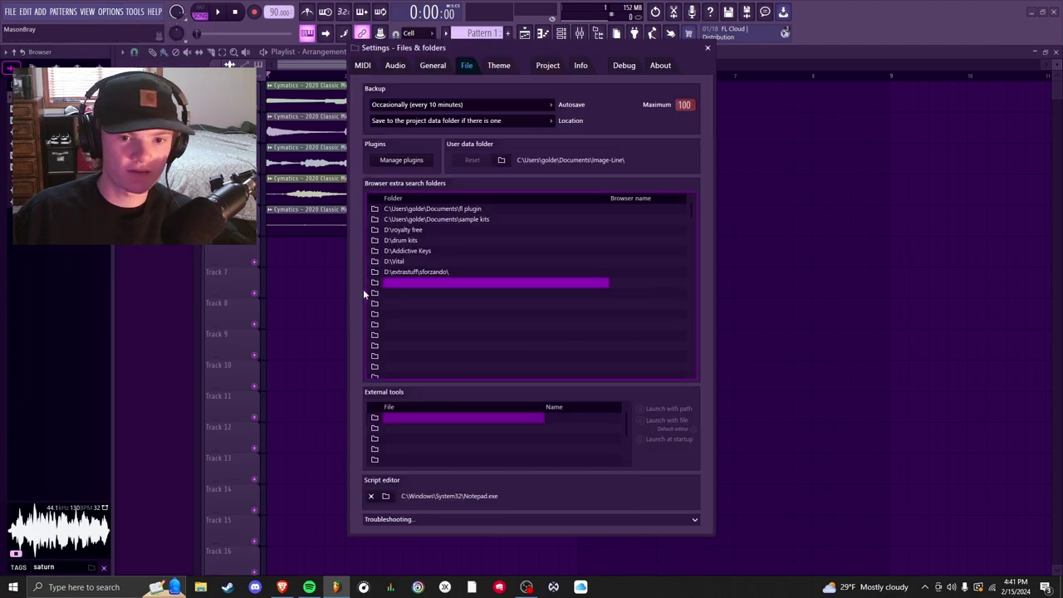
{"action": "left_click", "coordinate": [707, 47]}
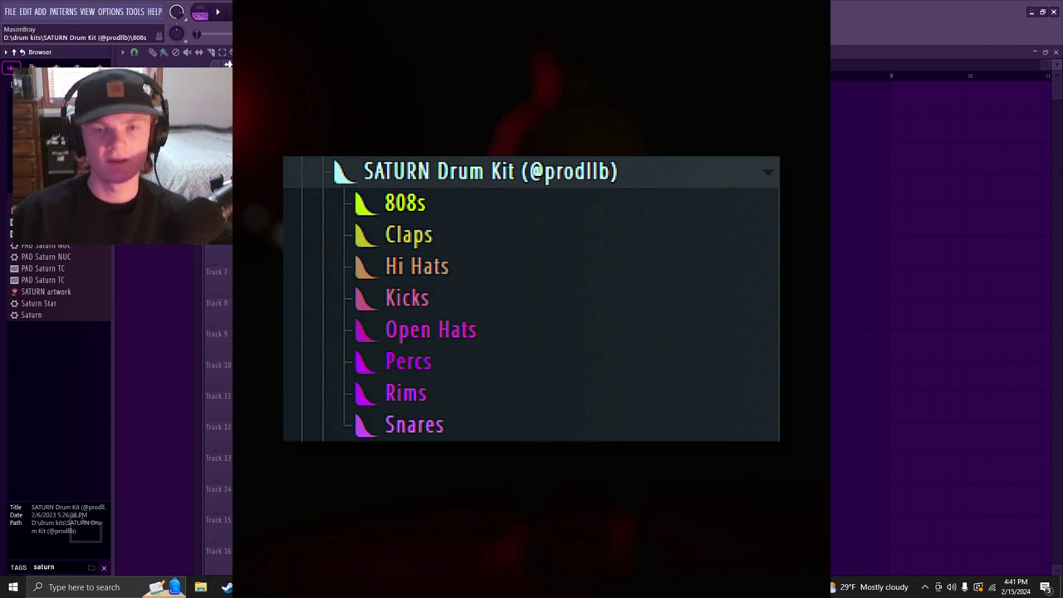
Step: Add the Kick - Trunk sample from the SATURN Drum Kit to the channel rack and place a hit on its first step
{"action": "left_click", "coordinate": [41, 106]}
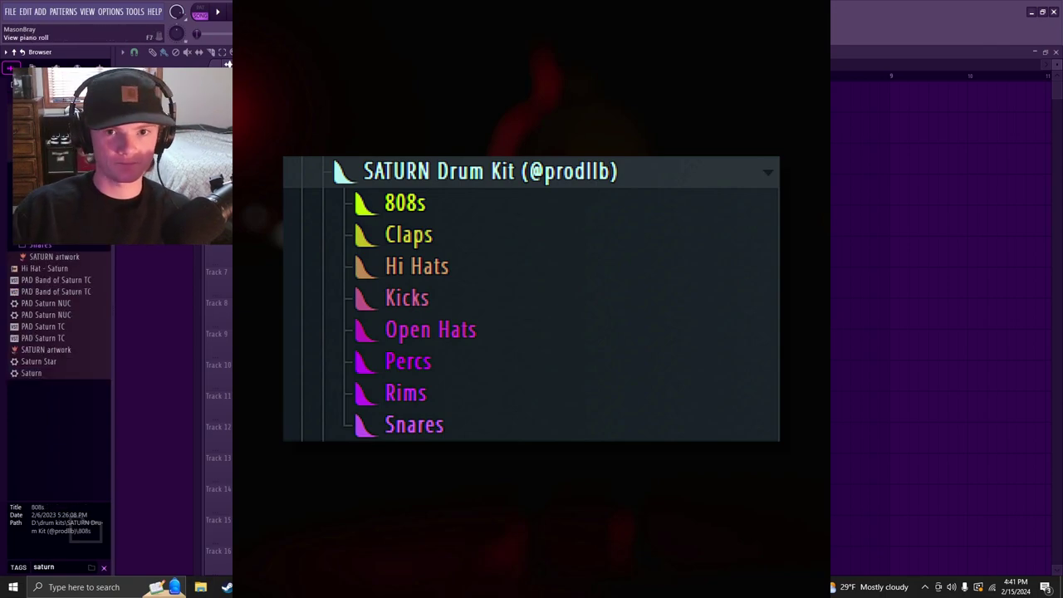
{"action": "left_click", "coordinate": [562, 33]}
{"action": "scroll", "coordinate": [54, 254], "scroll_direction": "up", "scroll_amount": 2}
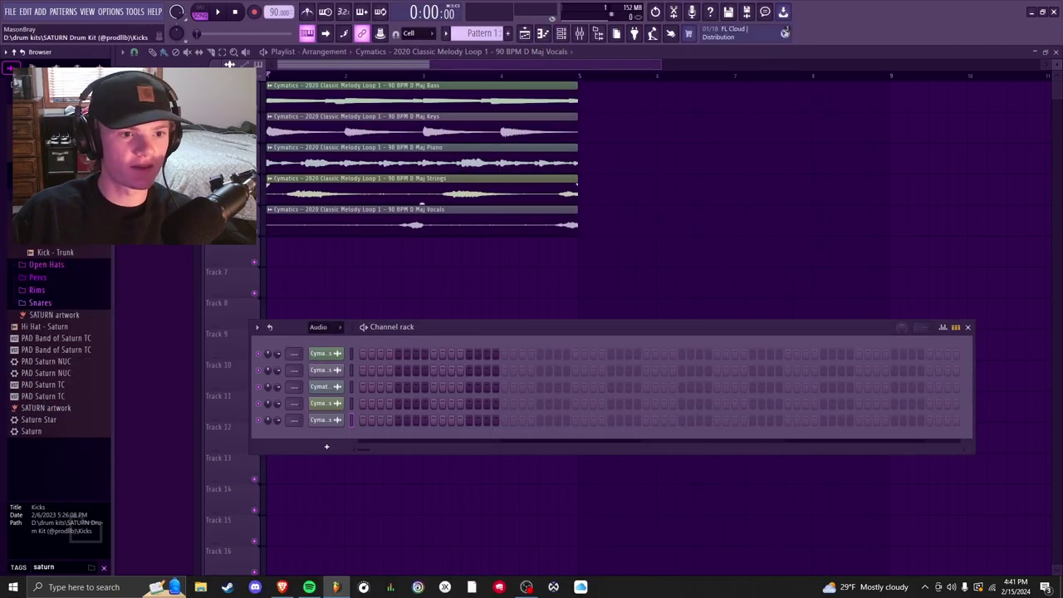
{"action": "left_click", "coordinate": [53, 255]}
{"action": "left_click_drag", "start_coordinate": [54, 258], "coordinate": [322, 439]}
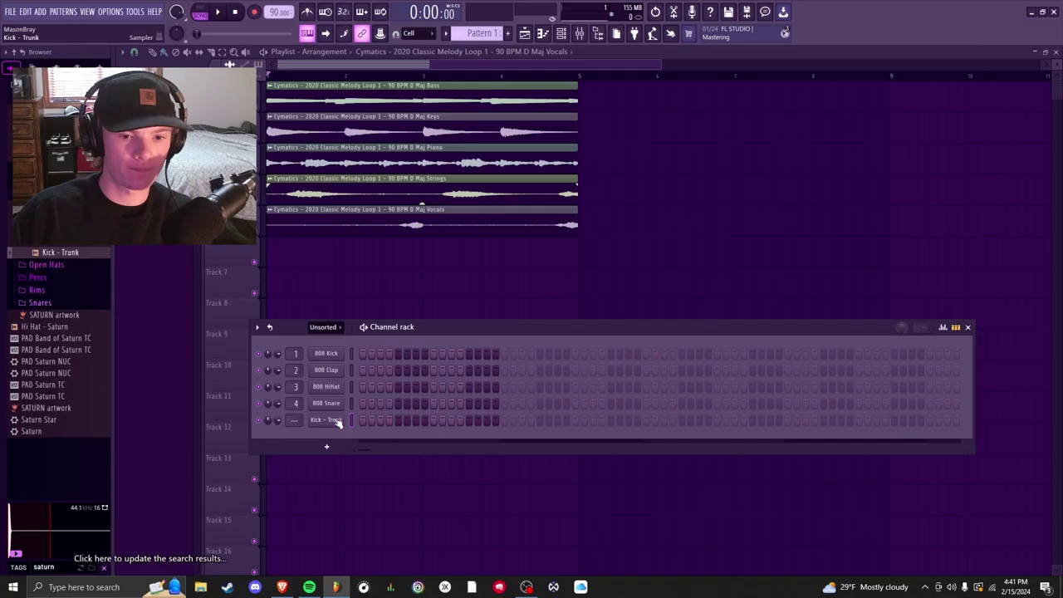
{"action": "left_click_drag", "start_coordinate": [72, 252], "coordinate": [332, 440]}
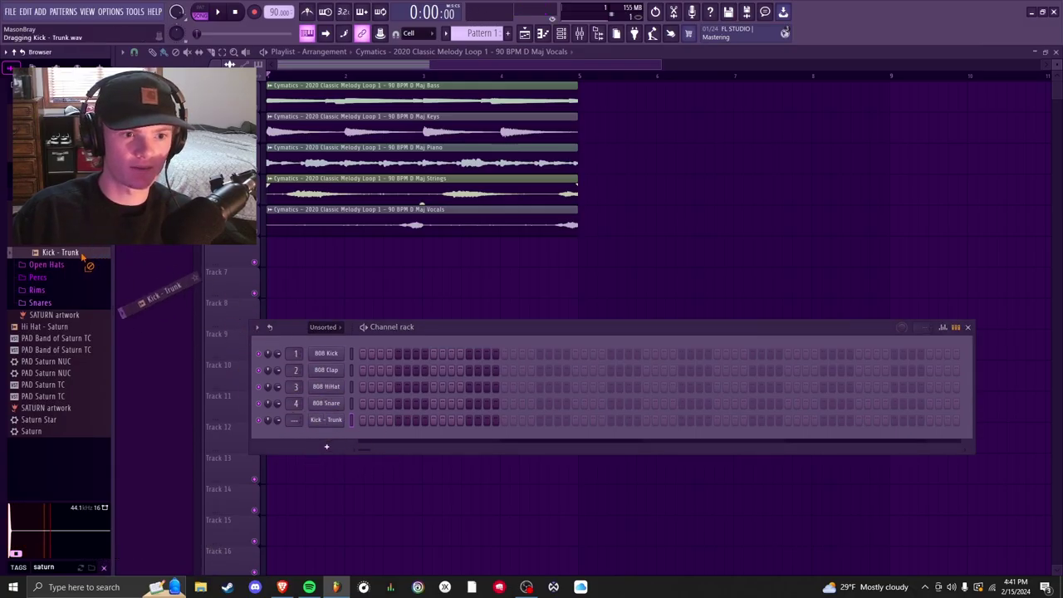
{"action": "left_click", "coordinate": [364, 420]}
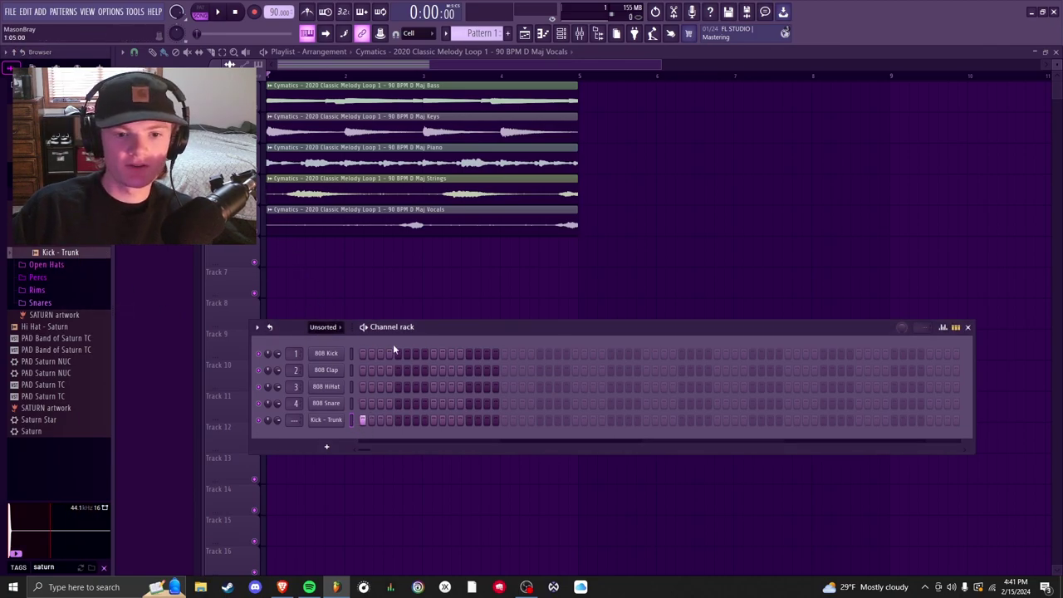
Step: Place Pattern 1 on playlist track 6, repeat it from bar 1 to bar 5, and play it in song mode with the melody
{"action": "left_click", "coordinate": [204, 14]}
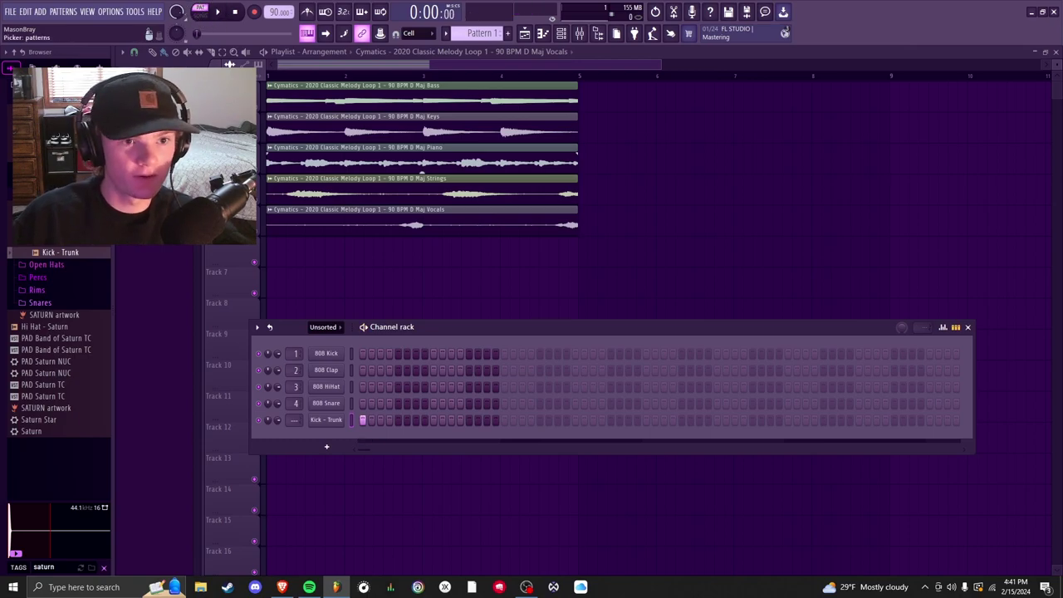
{"action": "left_click", "coordinate": [258, 64]}
{"action": "left_click", "coordinate": [275, 252]}
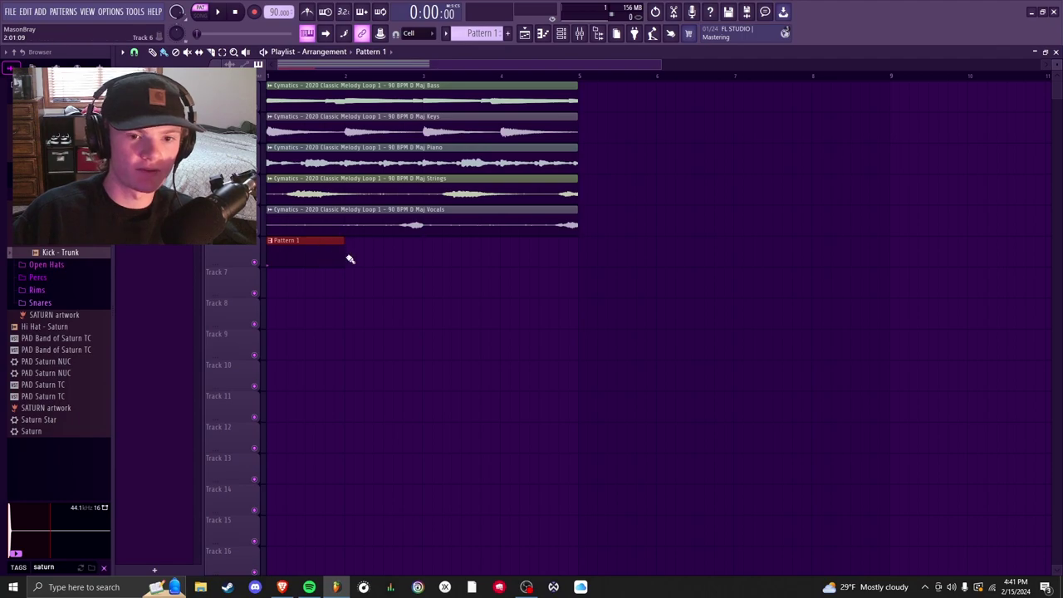
{"action": "left_click_drag", "start_coordinate": [349, 258], "coordinate": [548, 256]}
{"action": "left_click", "coordinate": [561, 34]}
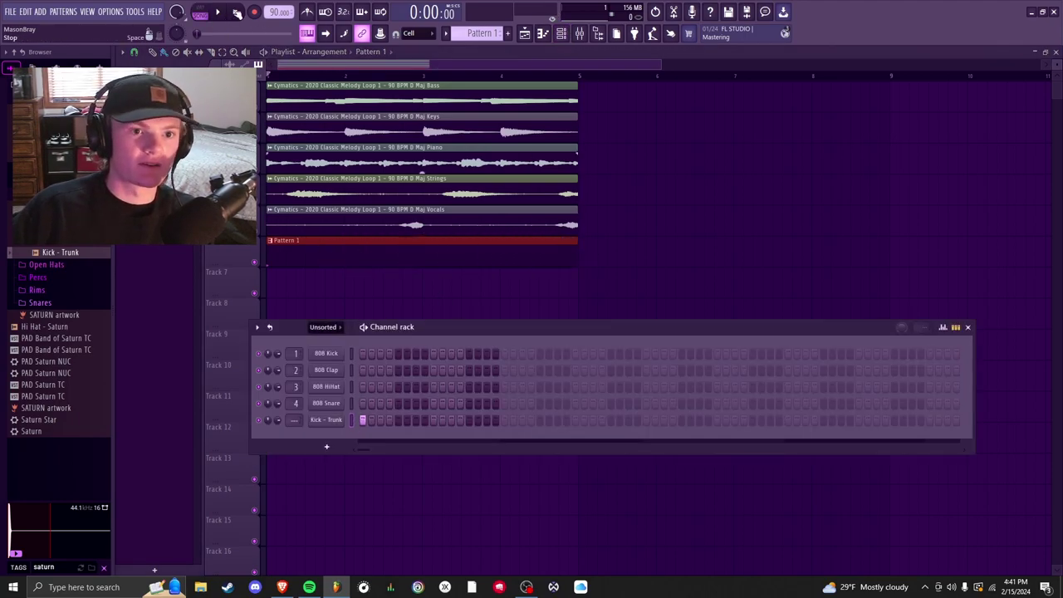
{"action": "key", "text": "space"}
{"action": "key", "text": "space"}
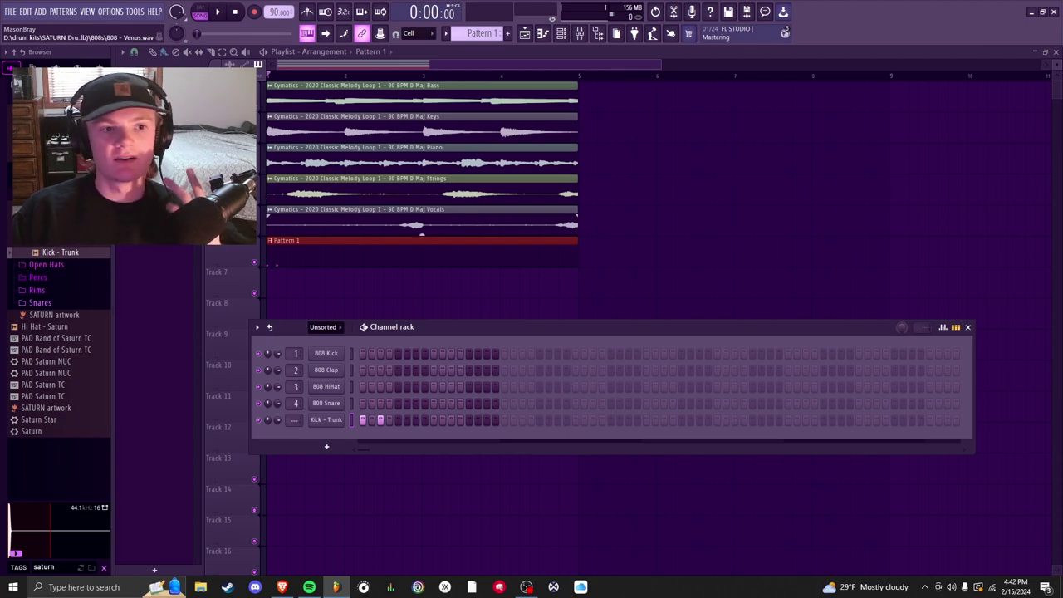
Step: Add Open Hat - Cali to the channel rack with a hit on step 1 and listen to the loop
{"action": "left_click", "coordinate": [49, 265]}
{"action": "left_click", "coordinate": [63, 278]}
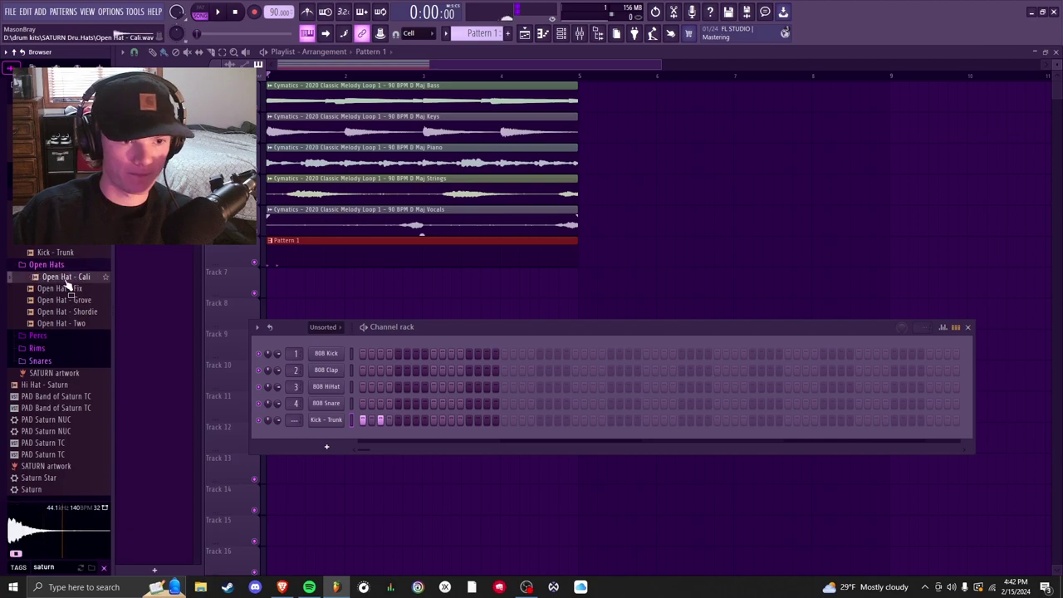
{"action": "left_click_drag", "start_coordinate": [49, 279], "coordinate": [315, 430]}
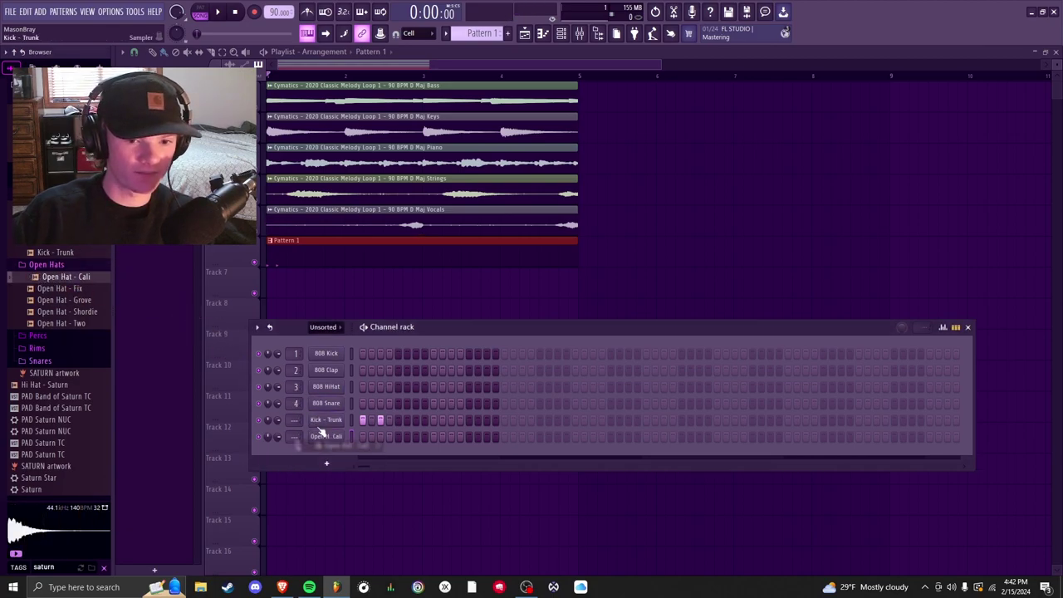
{"action": "left_click_drag", "start_coordinate": [320, 432], "coordinate": [324, 436]}
{"action": "left_click", "coordinate": [362, 437]}
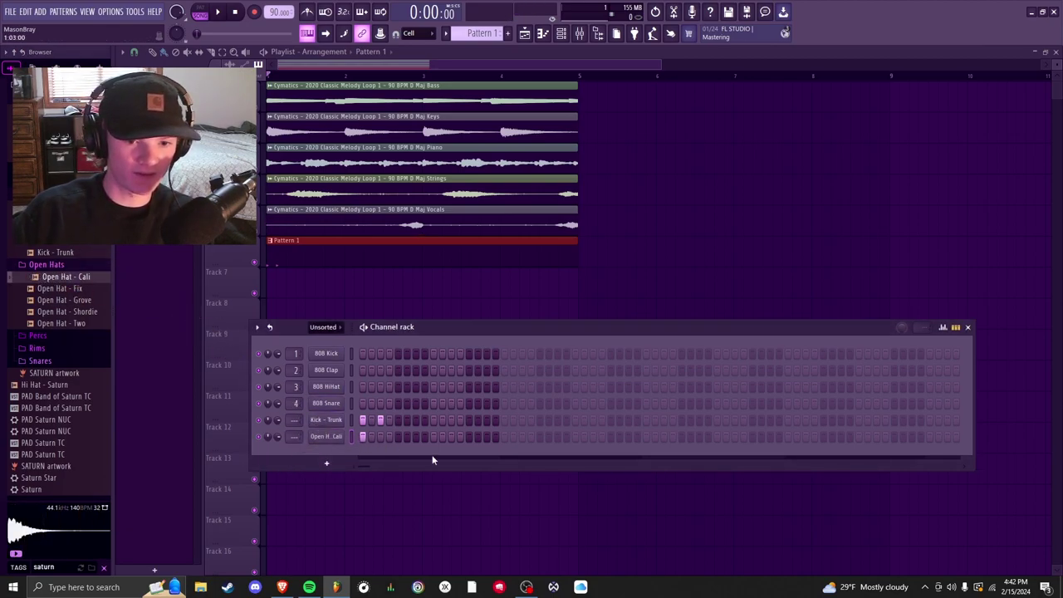
{"action": "key", "text": "space"}
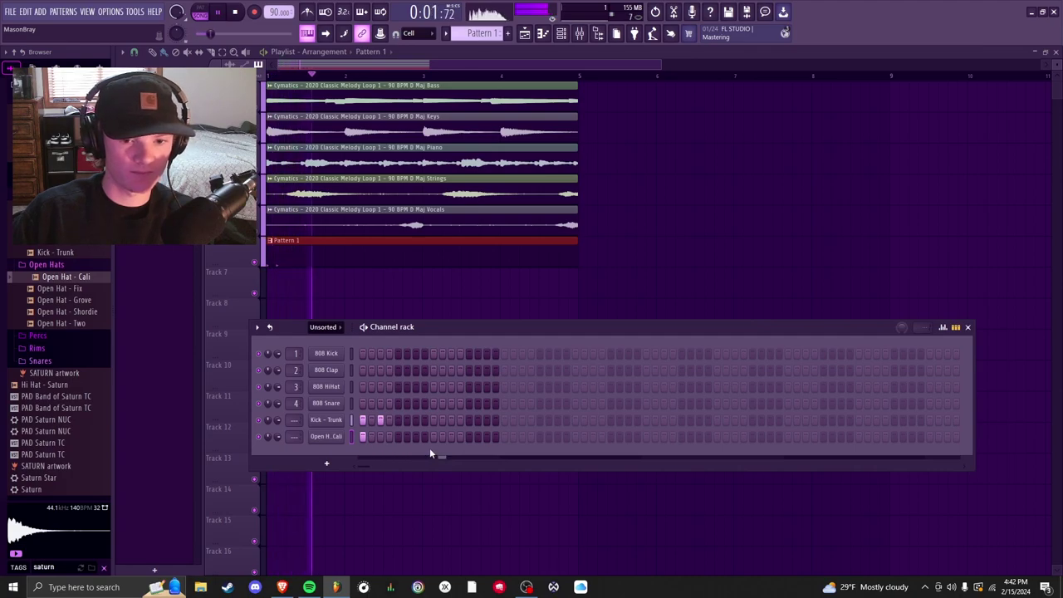
{"action": "key", "text": "space"}
Step: Audition the Saturn kit's hi-hat samples and add Hi Hat - Shard to the channel rack above the open hat
{"action": "scroll", "coordinate": [58, 374], "scroll_direction": "up", "scroll_amount": 2}
{"action": "left_click", "coordinate": [72, 193]}
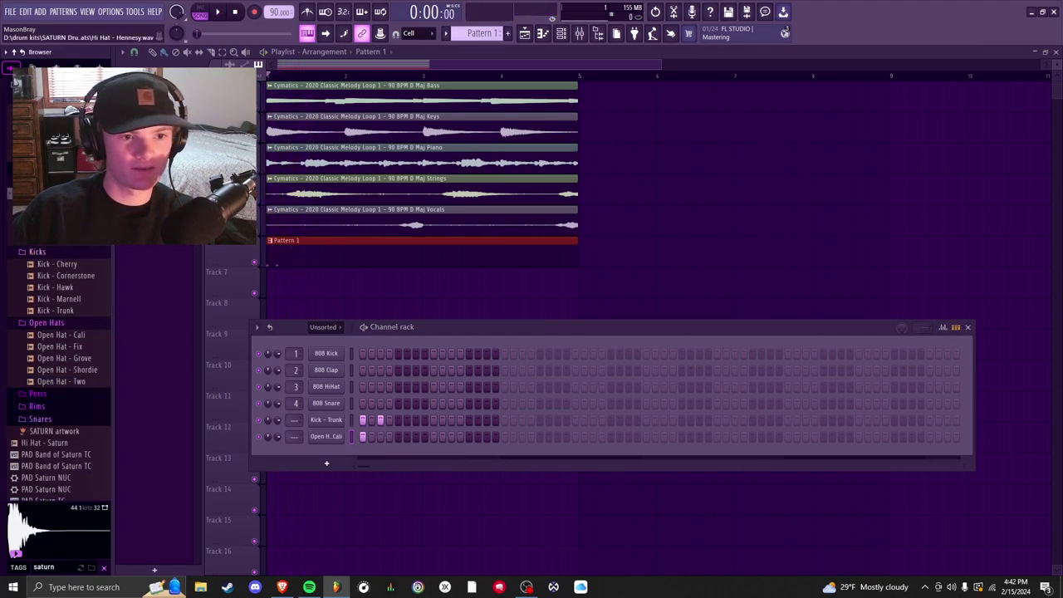
{"action": "left_click", "coordinate": [72, 205]}
{"action": "left_click", "coordinate": [72, 217]}
{"action": "left_click", "coordinate": [71, 228]}
{"action": "left_click", "coordinate": [72, 240]}
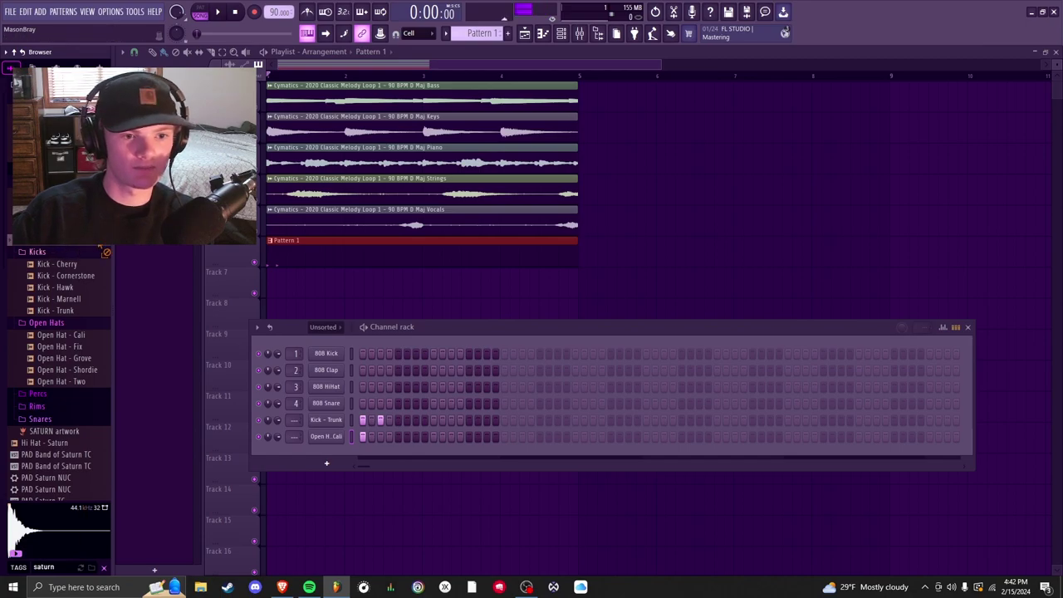
{"action": "left_click_drag", "start_coordinate": [66, 248], "coordinate": [362, 445]}
Step: Fill the Hi Hat - Shard channel on every 2 steps and play the loop
{"action": "right_click", "coordinate": [338, 438]}
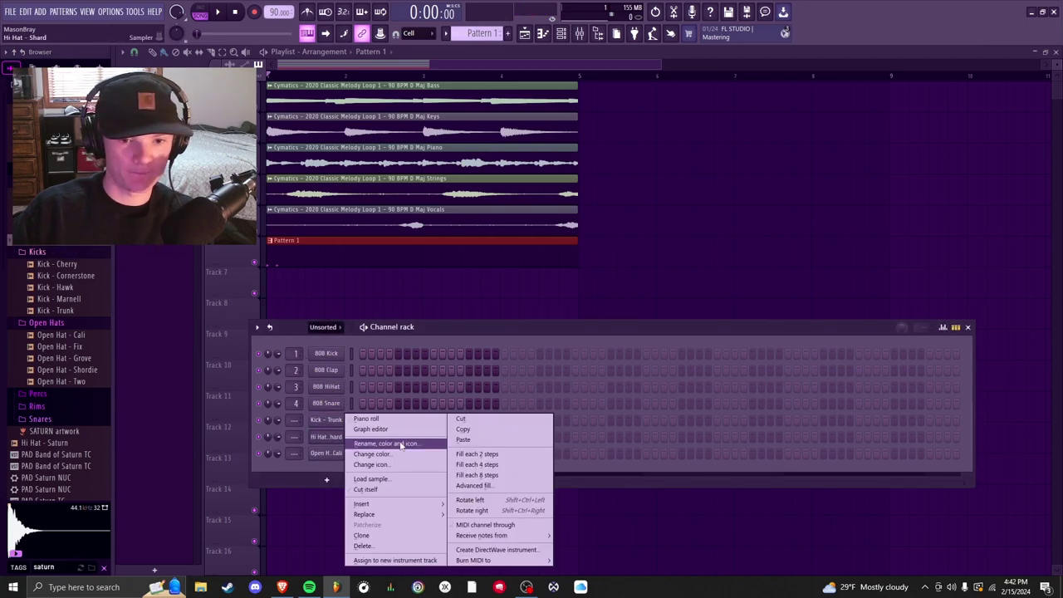
{"action": "left_click", "coordinate": [335, 440]}
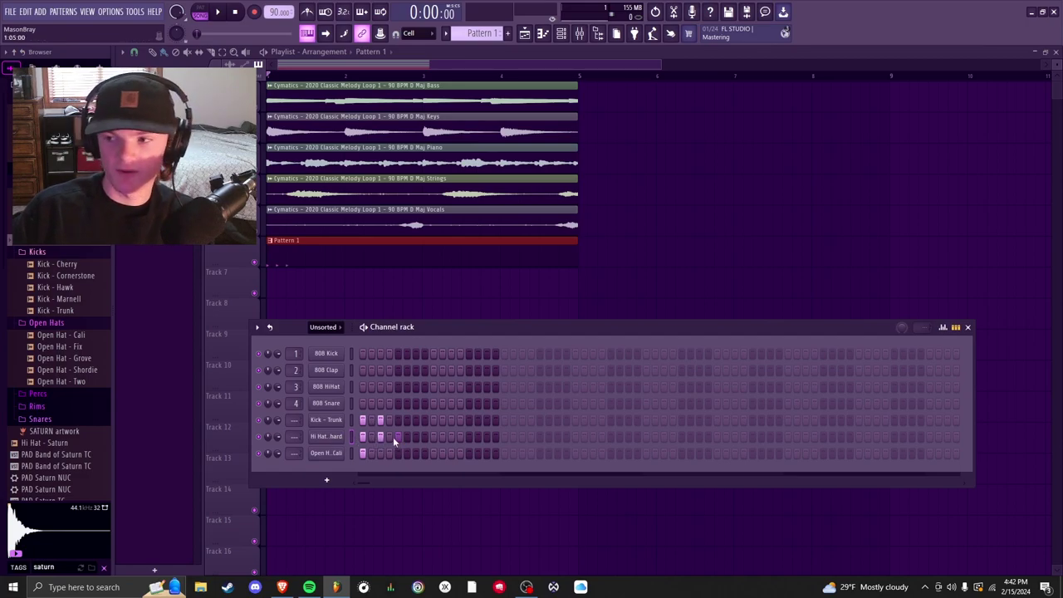
{"action": "right_click", "coordinate": [325, 438]}
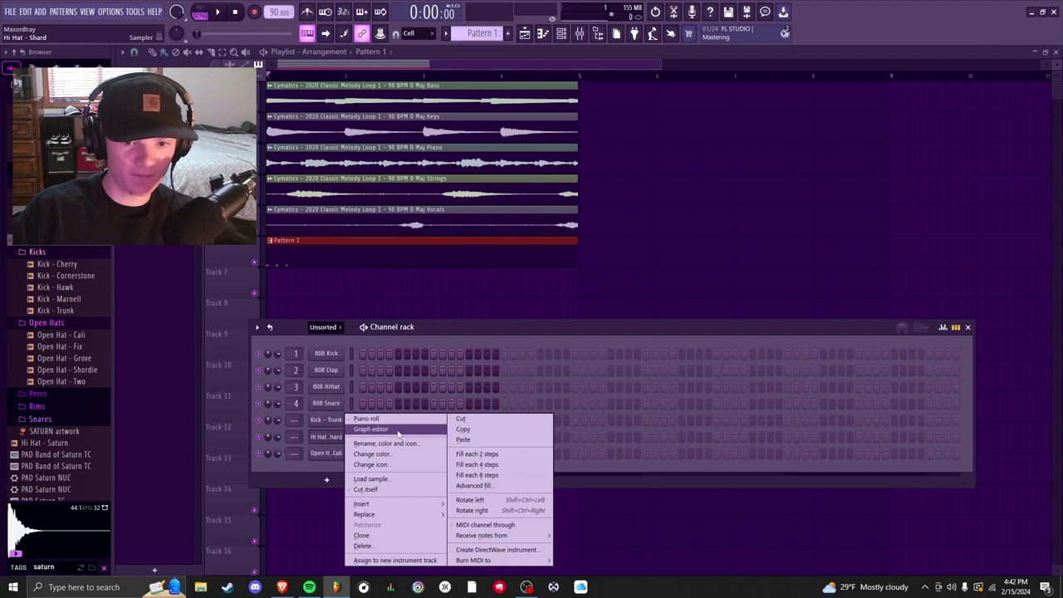
{"action": "left_click", "coordinate": [471, 454]}
{"action": "key", "text": "space"}
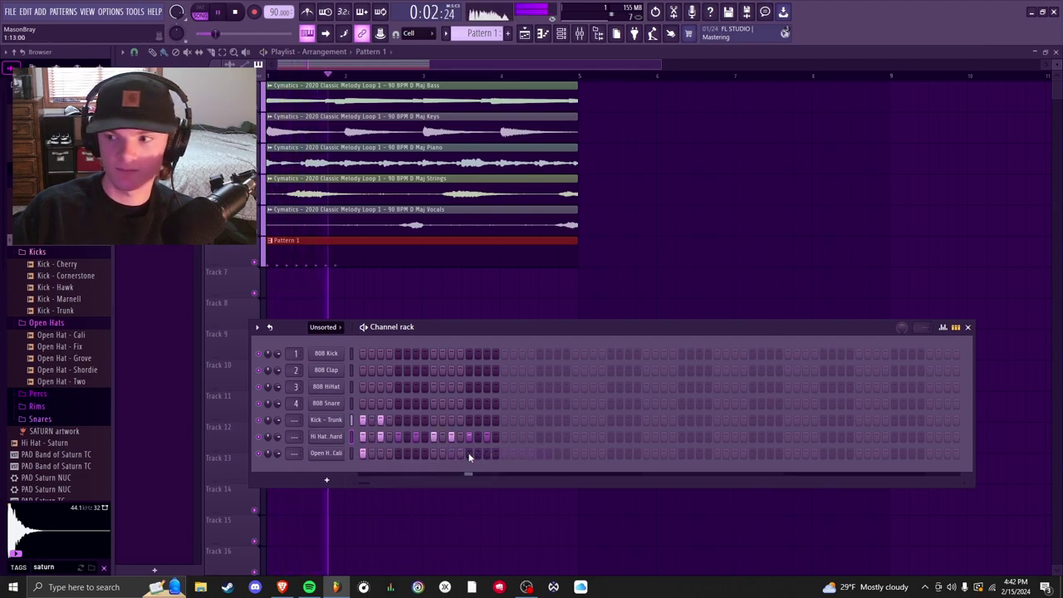
{"action": "key", "text": "space"}
Step: Extend Pattern 1 to four bars using added hi-hat steps, refill Hi Hat - Shard on every 2 steps, and play the loop
{"action": "left_click", "coordinate": [324, 425]}
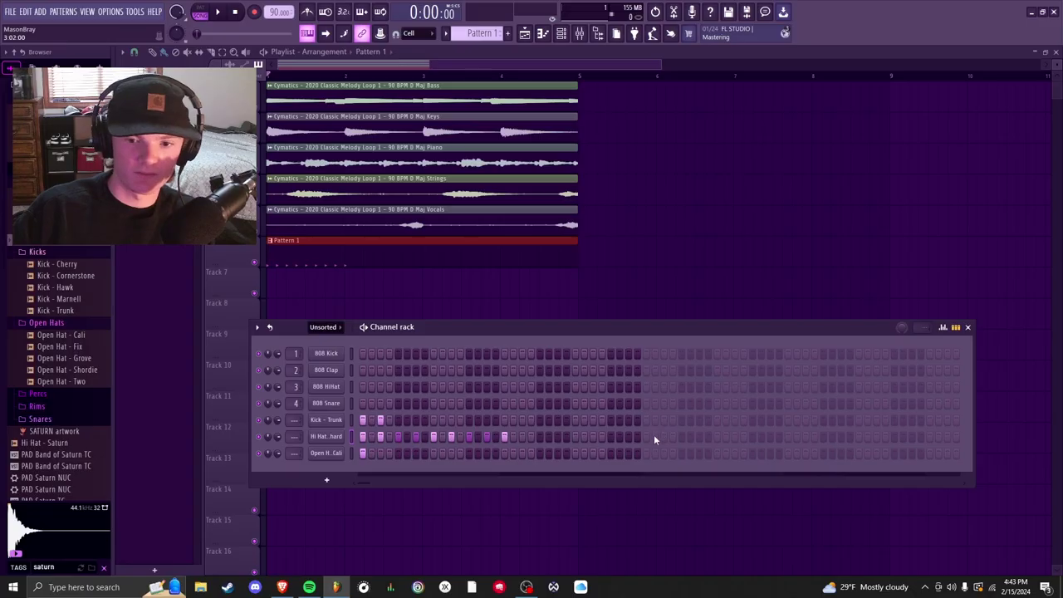
{"action": "left_click", "coordinate": [654, 436]}
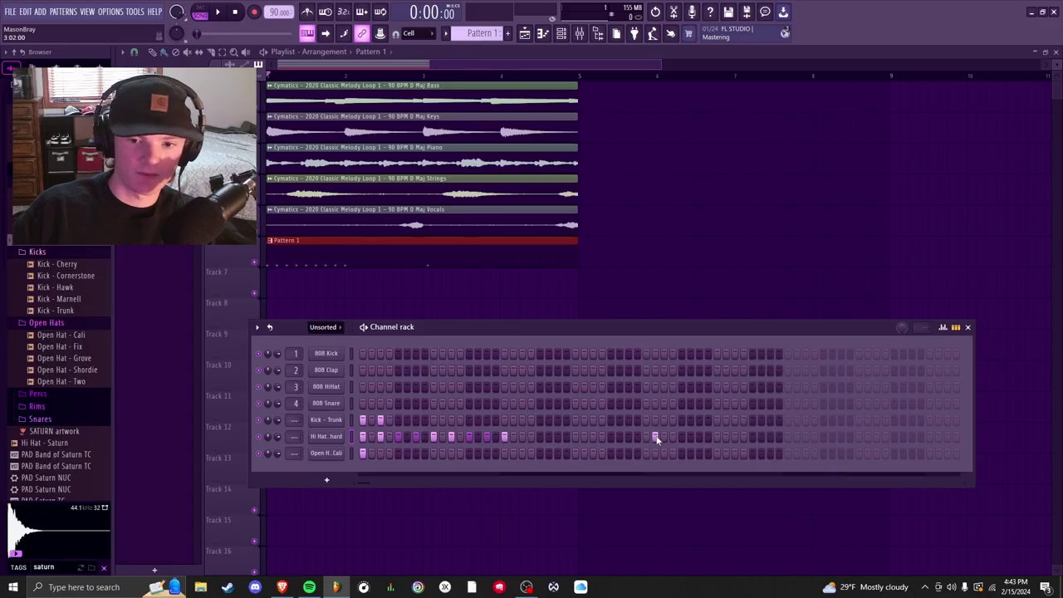
{"action": "left_click", "coordinate": [822, 436]}
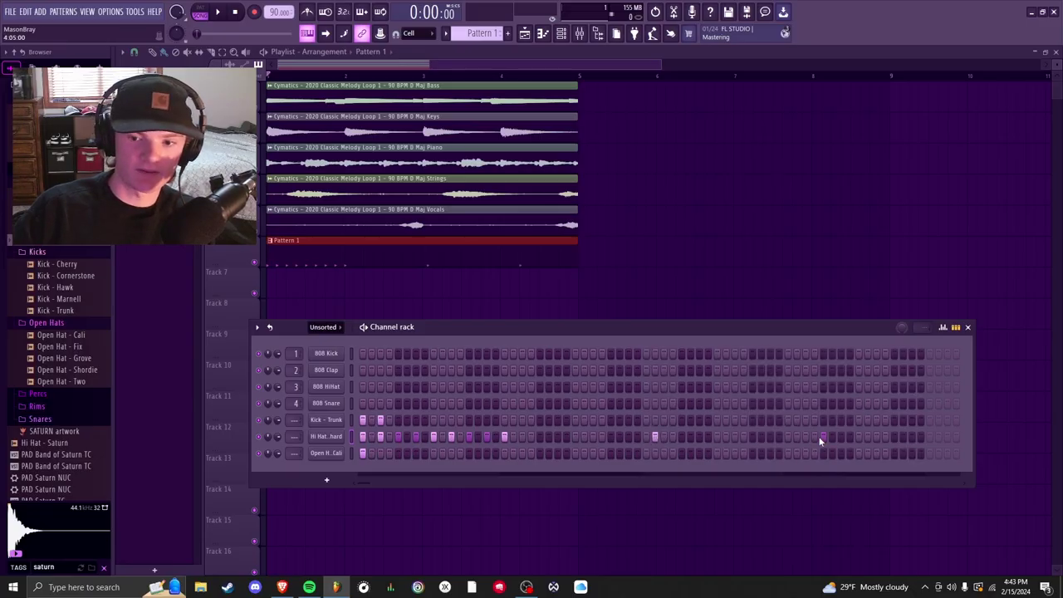
{"action": "right_click", "coordinate": [335, 444]}
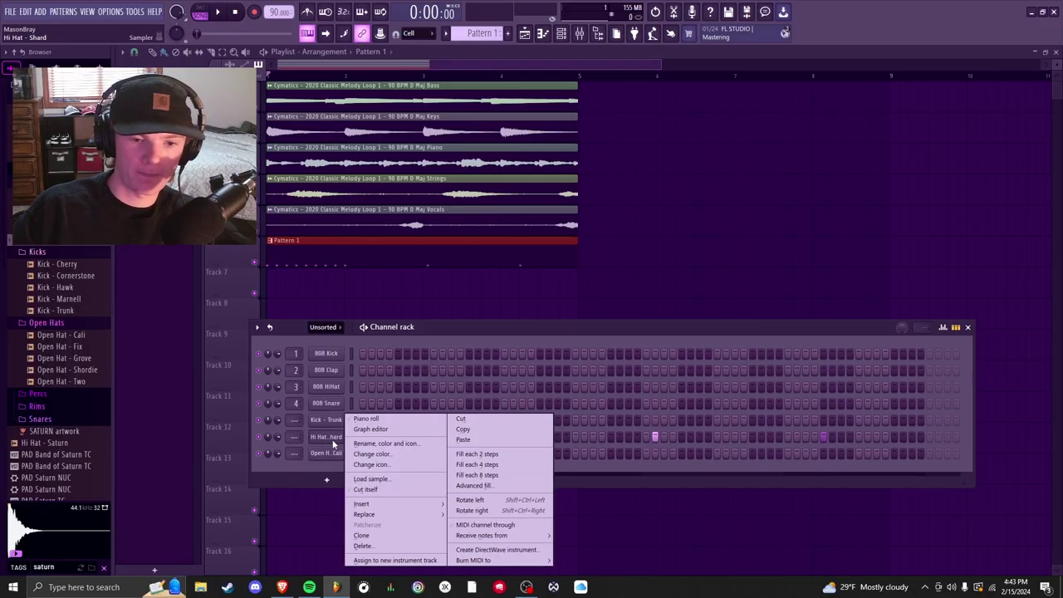
{"action": "left_click", "coordinate": [490, 454]}
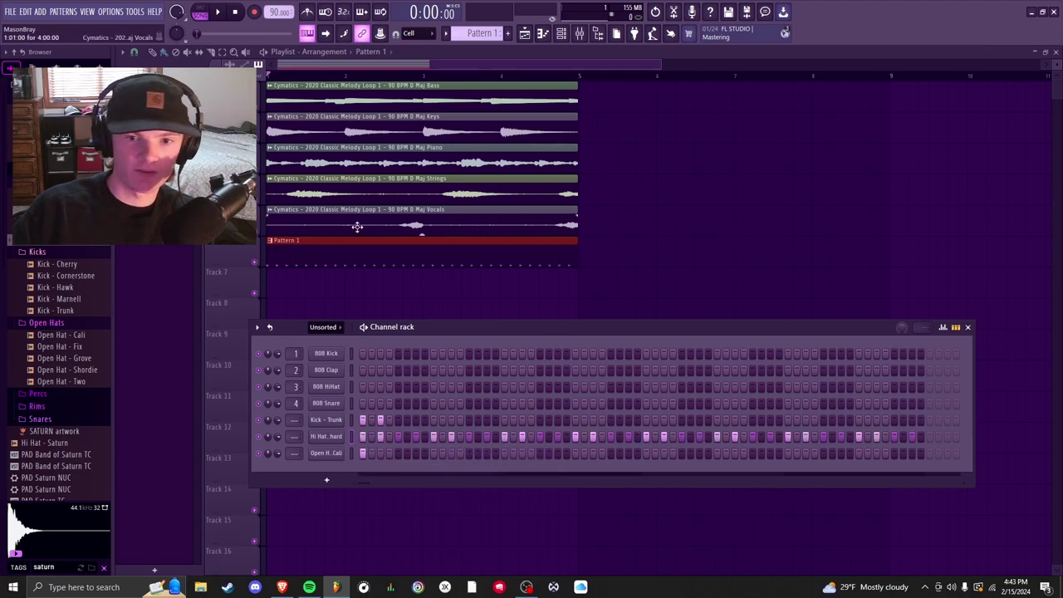
{"action": "key", "text": "space"}
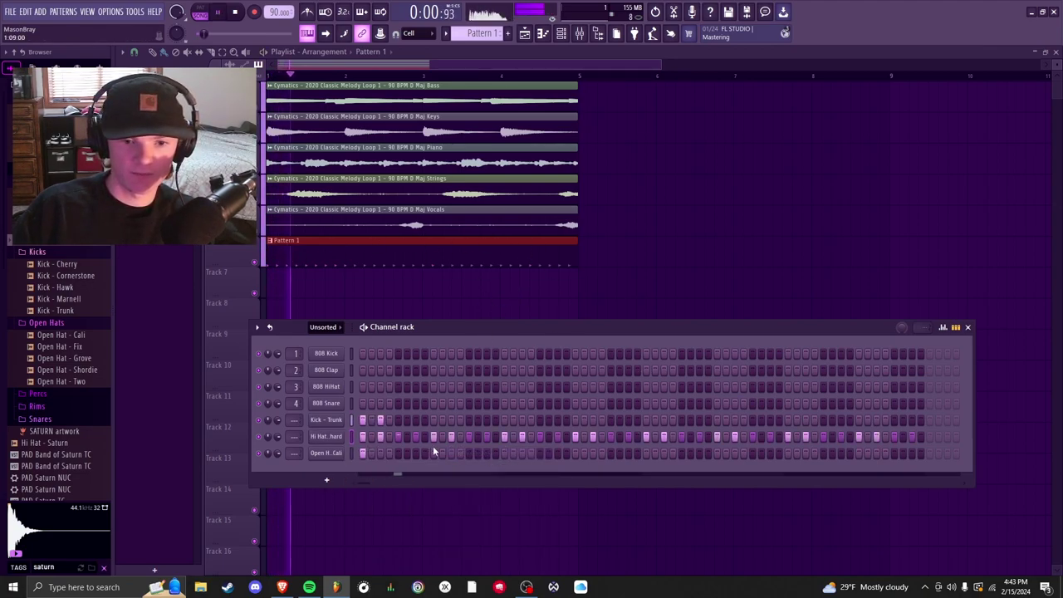
{"action": "key", "text": "space"}
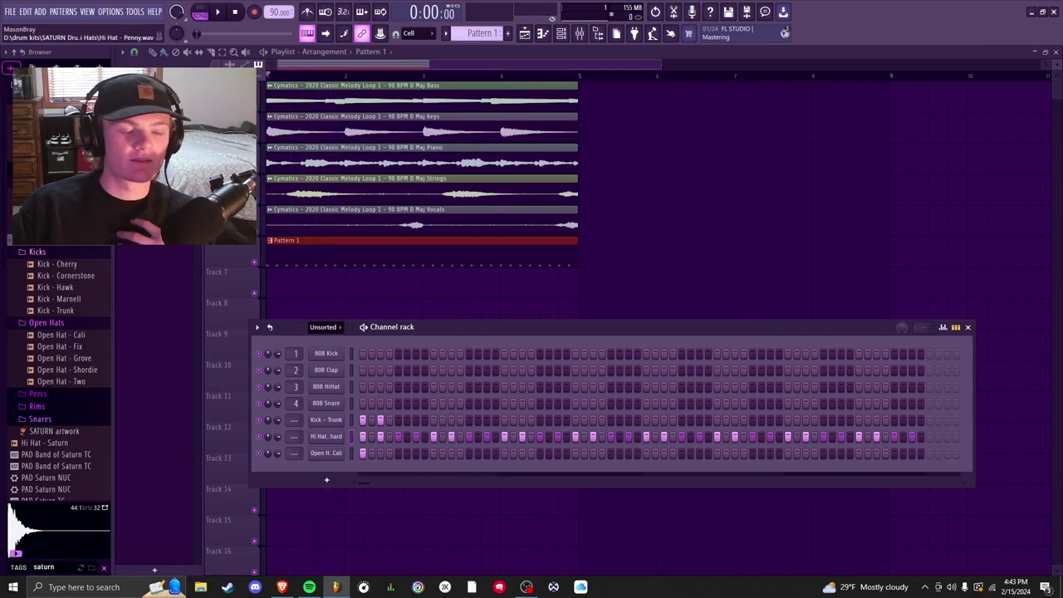
Step: Audition the Saturn kit's snare and clap samples and add Clap - Zing to the channel rack with a hit on step 9
{"action": "scroll", "coordinate": [58, 373], "scroll_direction": "up", "scroll_amount": 3}
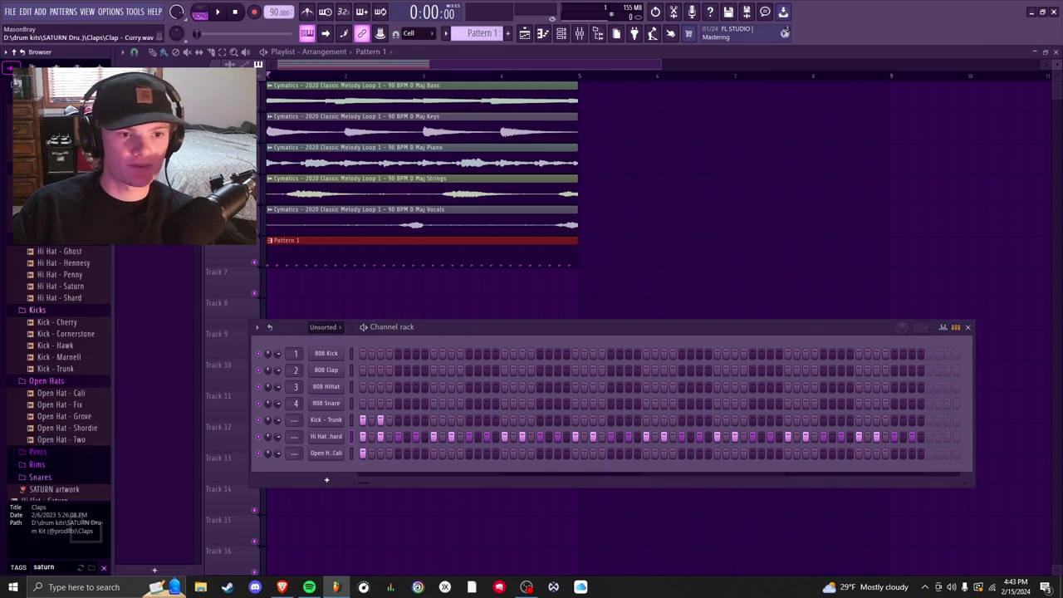
{"action": "left_click", "coordinate": [61, 476]}
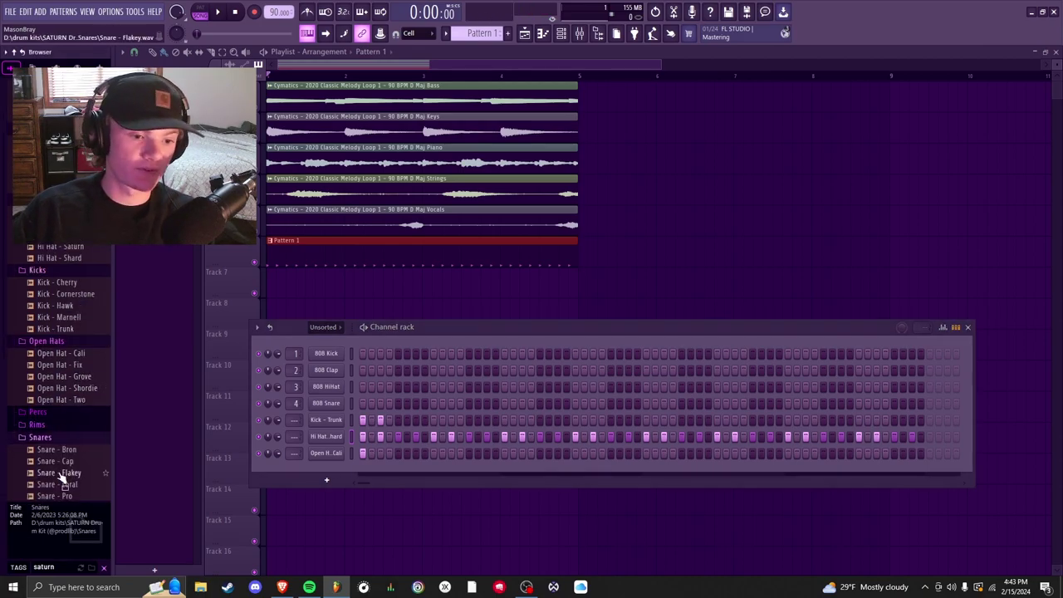
{"action": "scroll", "coordinate": [60, 466], "scroll_direction": "down", "scroll_amount": 3}
{"action": "left_click", "coordinate": [70, 379]}
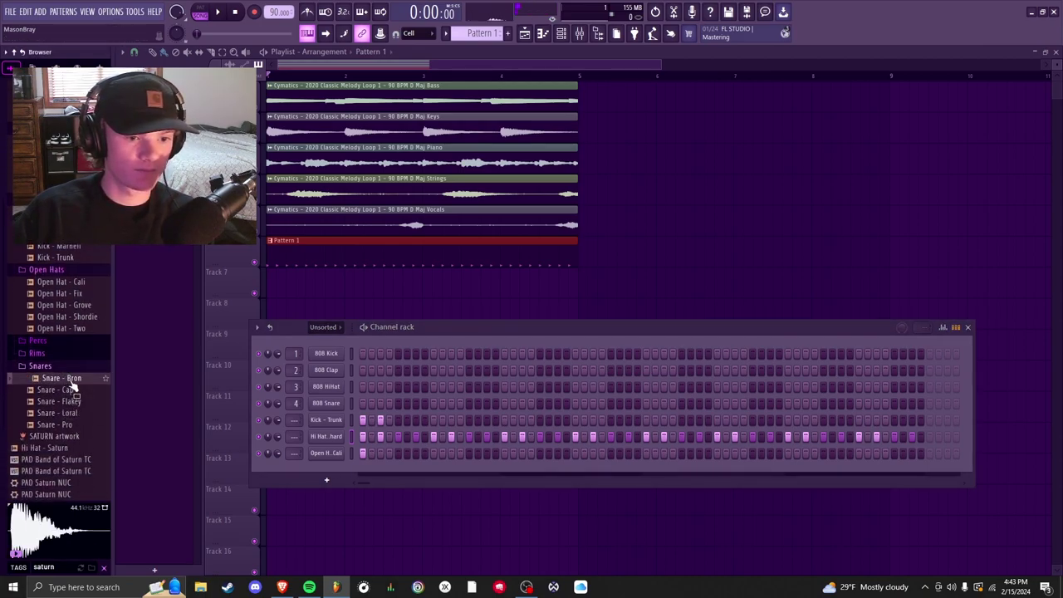
{"action": "left_click", "coordinate": [73, 426]}
{"action": "left_click", "coordinate": [71, 203]}
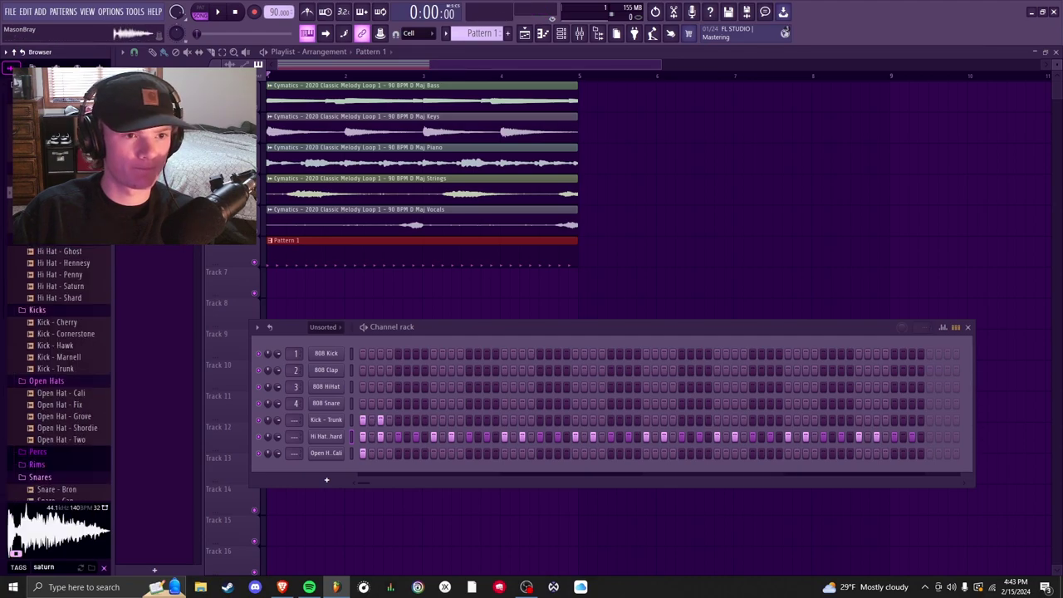
{"action": "left_click", "coordinate": [70, 216]}
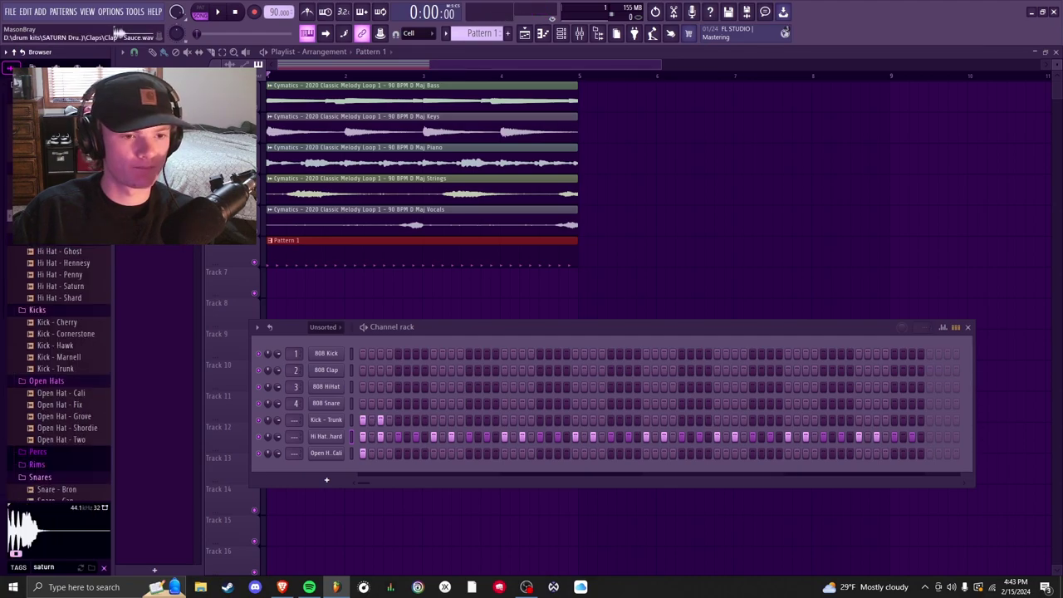
{"action": "left_click", "coordinate": [70, 203]}
{"action": "left_click", "coordinate": [70, 191]}
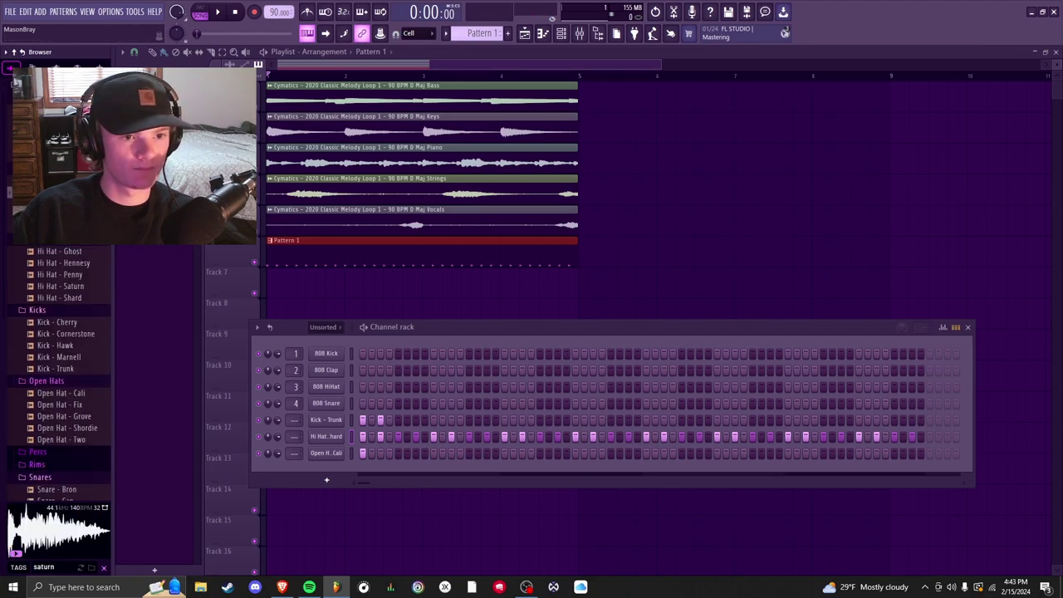
{"action": "left_click", "coordinate": [74, 250]}
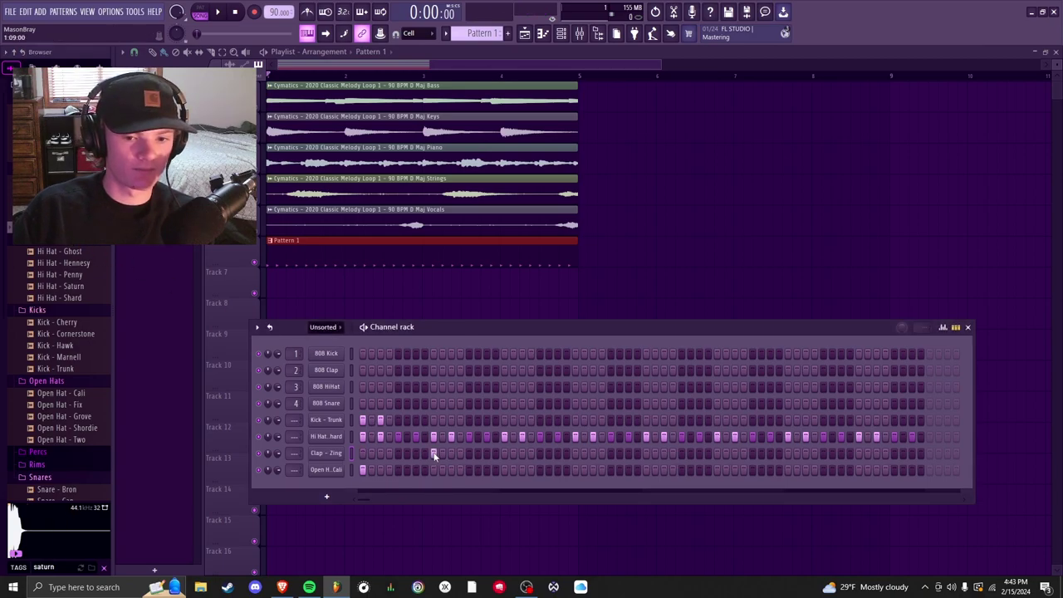
Step: Place Clap - Zing hits on steps 25, 41 and 57 while the beat plays
{"action": "key", "text": "space"}
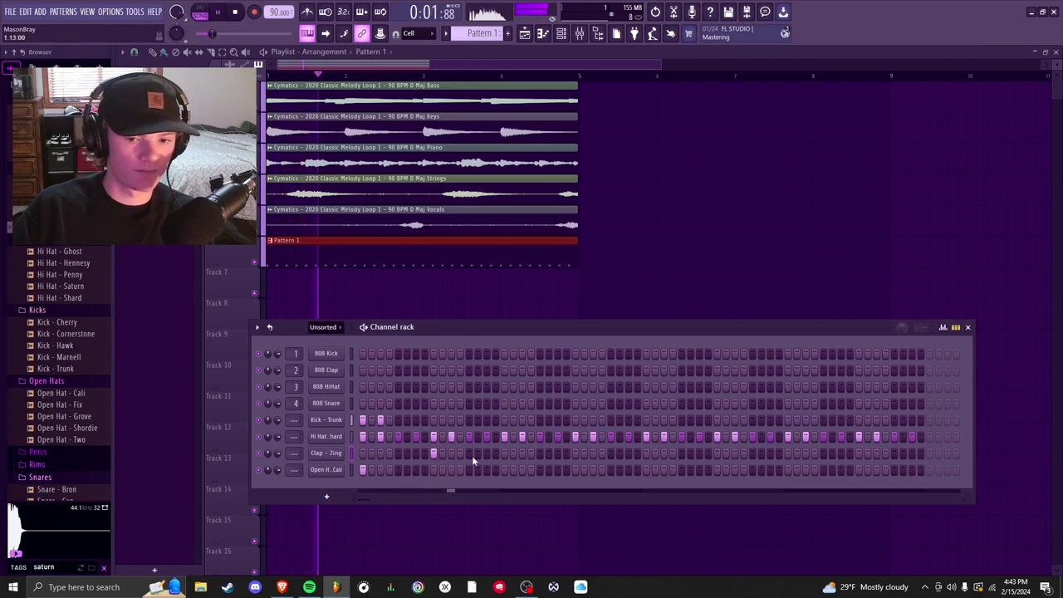
{"action": "left_click", "coordinate": [574, 454]}
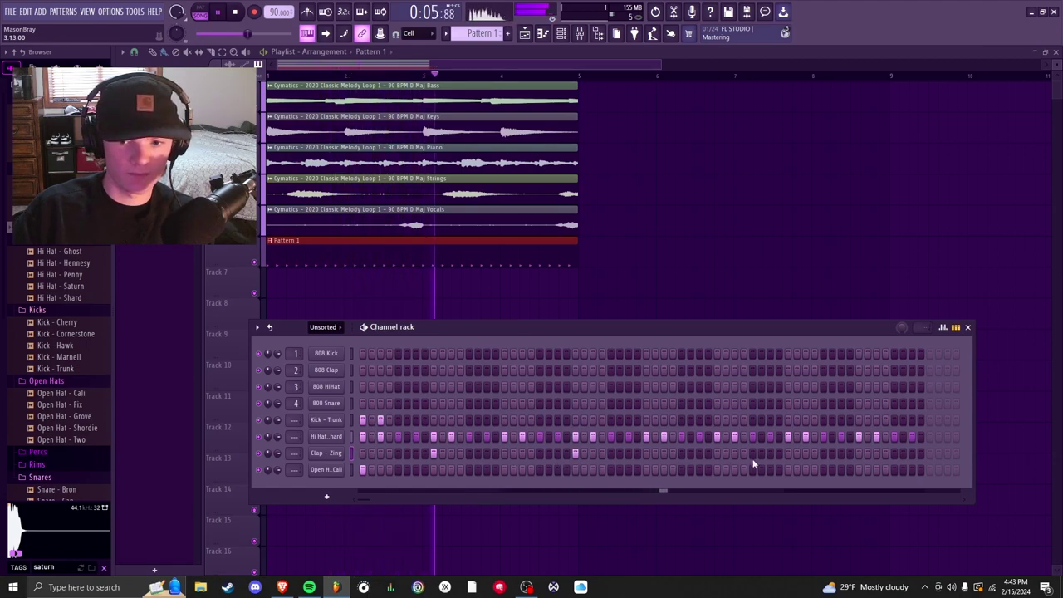
{"action": "left_click", "coordinate": [716, 454]}
{"action": "left_click", "coordinate": [859, 454]}
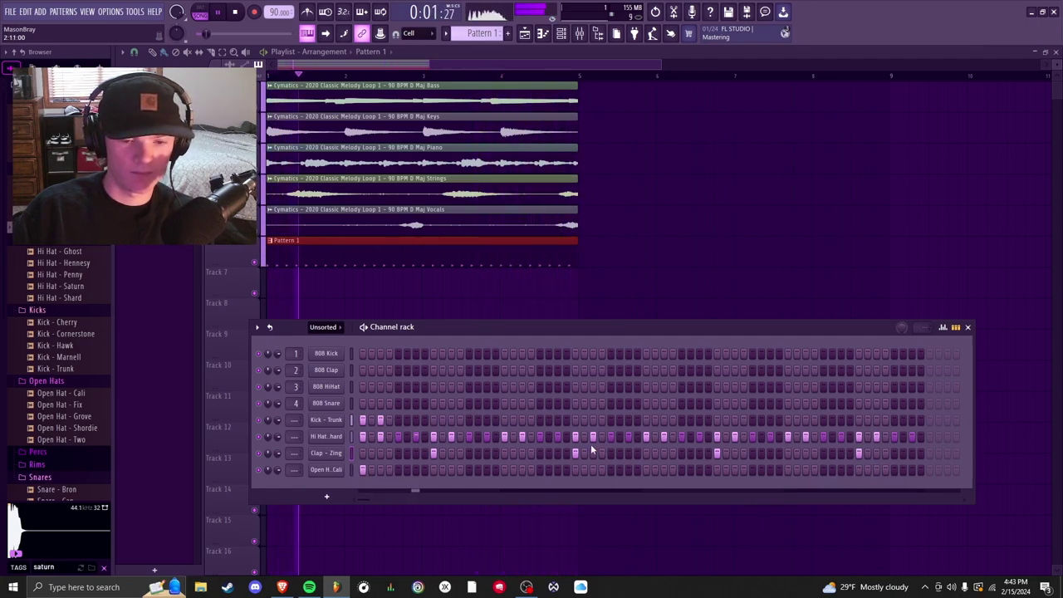
Step: Stop playback, open the Clap - Zing piano roll and examine its hits across the four bars while the beat plays
{"action": "key", "text": "space"}
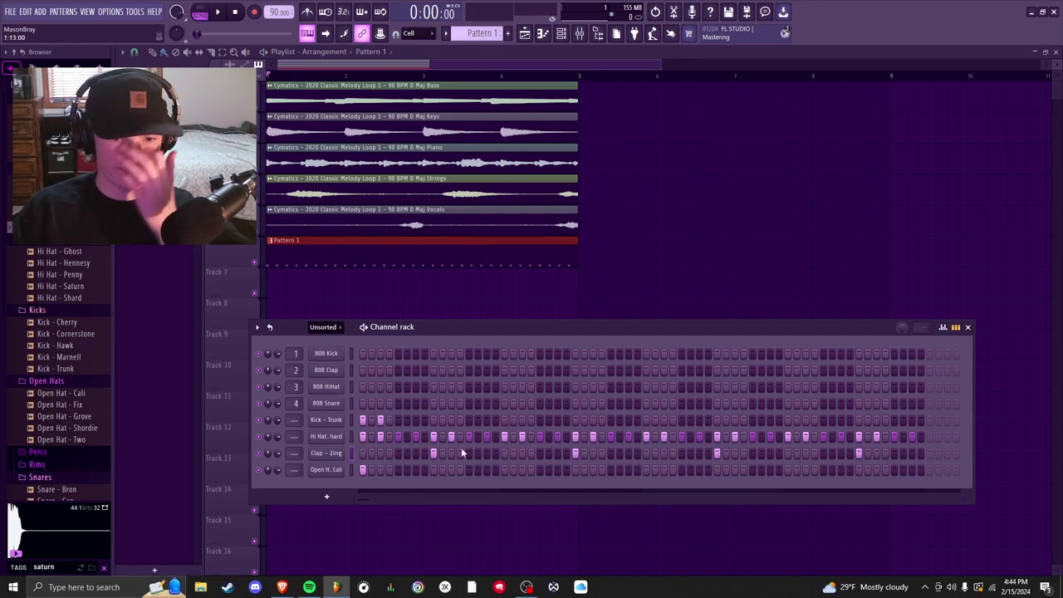
{"action": "right_click", "coordinate": [330, 456]}
{"action": "left_click", "coordinate": [353, 419]}
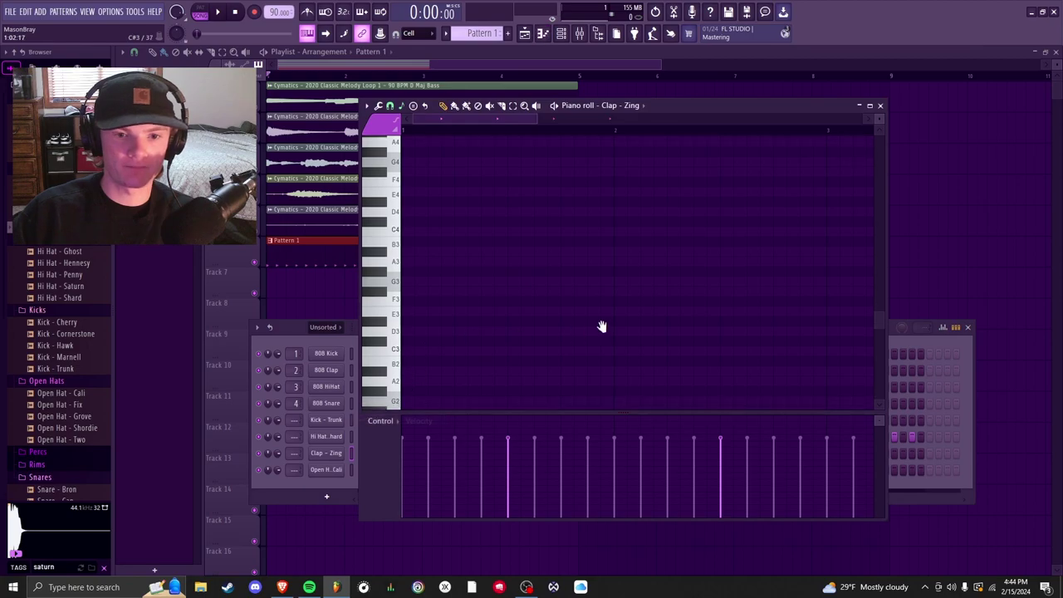
{"action": "scroll", "coordinate": [591, 324], "scroll_direction": "up", "scroll_amount": 5}
{"action": "scroll", "coordinate": [624, 335], "scroll_direction": "down", "scroll_amount": 3, "text": "ctrl"}
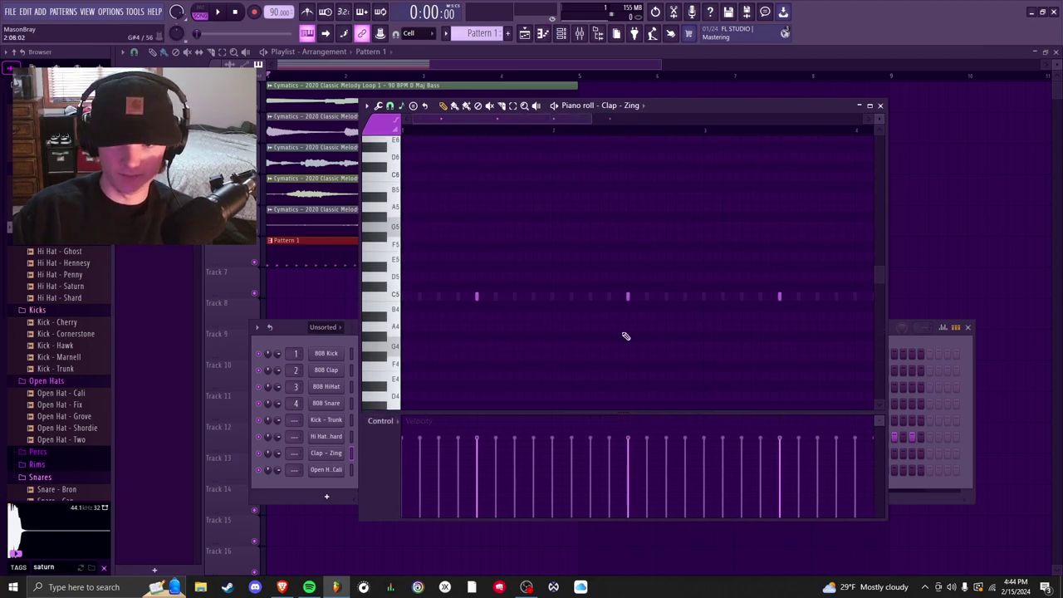
{"action": "scroll", "coordinate": [680, 283], "scroll_direction": "down", "scroll_amount": 1, "text": "ctrl"}
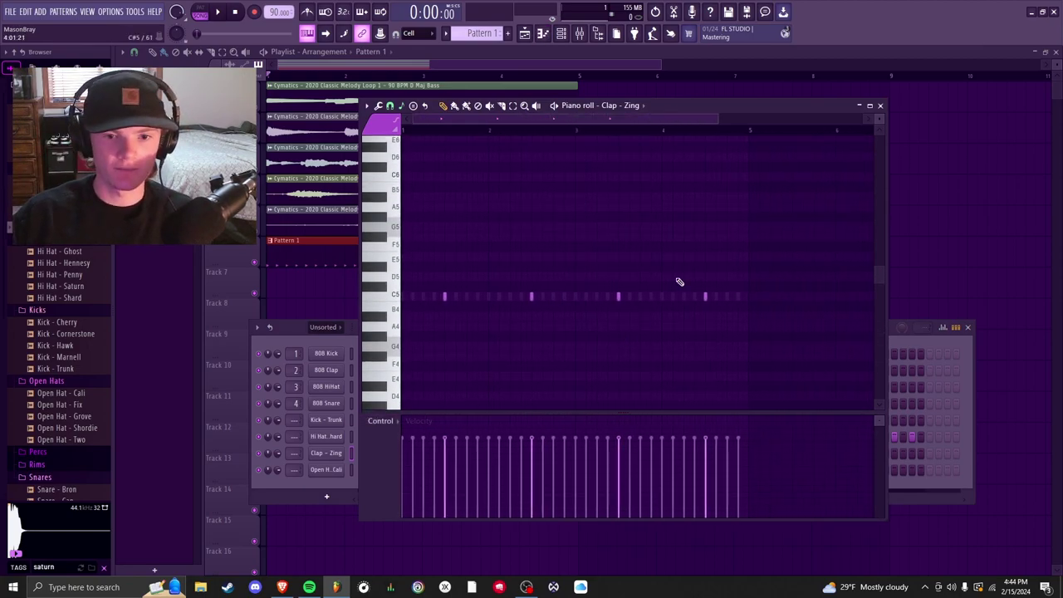
{"action": "left_click", "coordinate": [879, 107]}
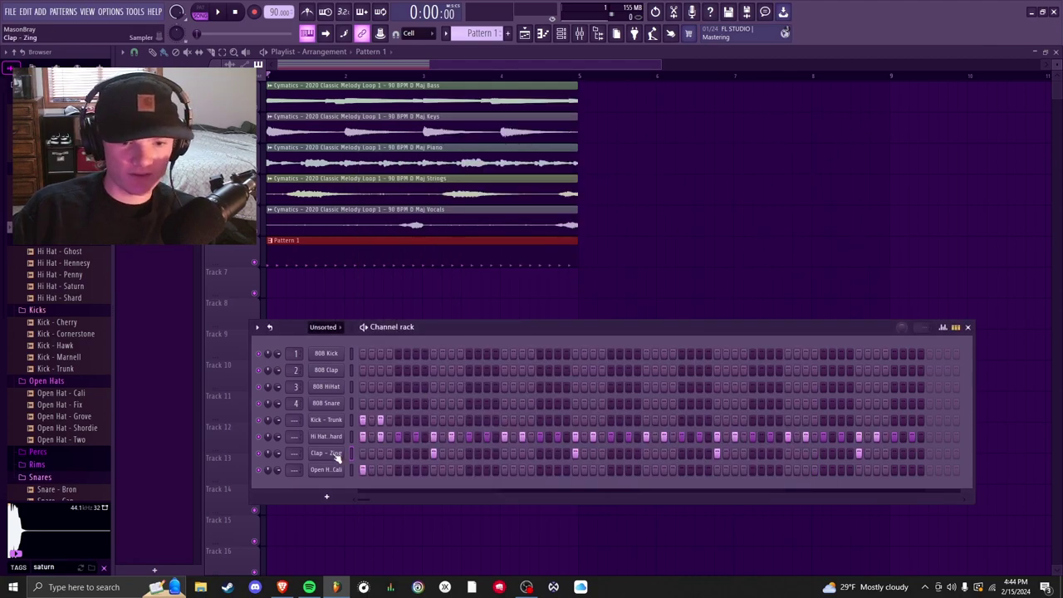
{"action": "right_click", "coordinate": [336, 457]}
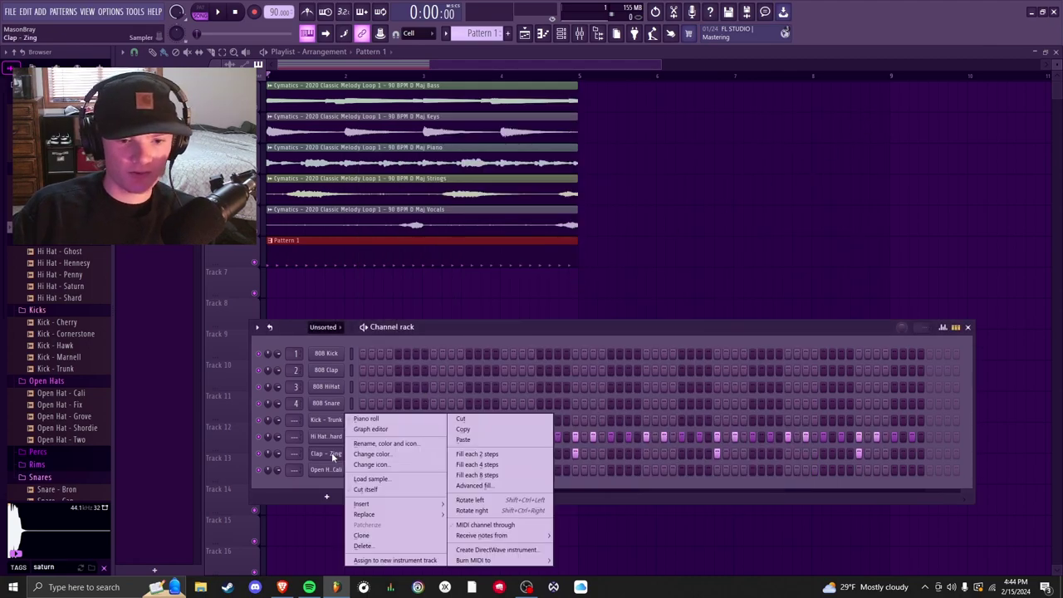
{"action": "left_click", "coordinate": [367, 418]}
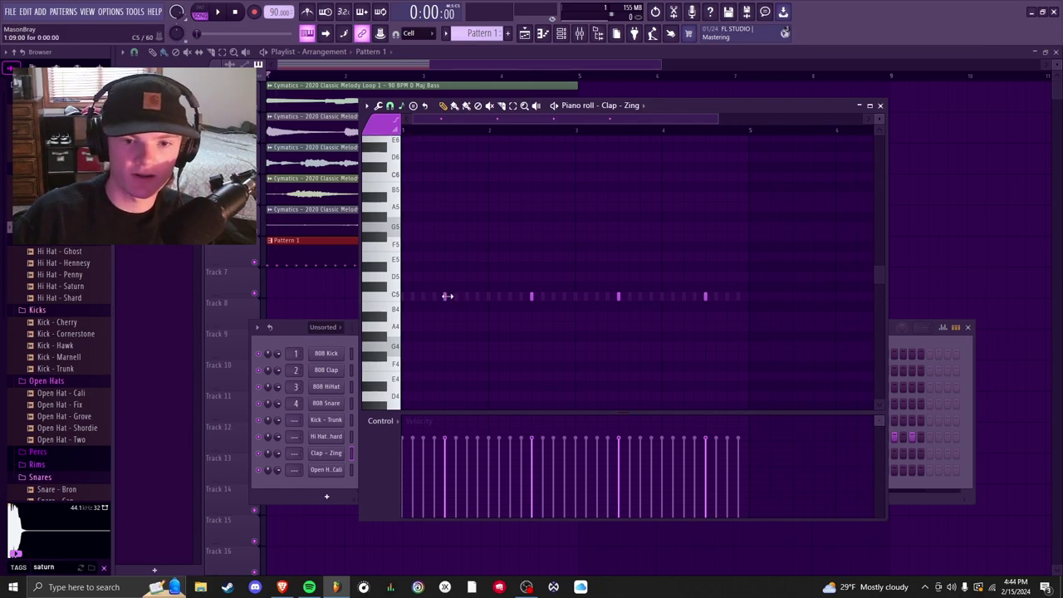
{"action": "key", "text": "space"}
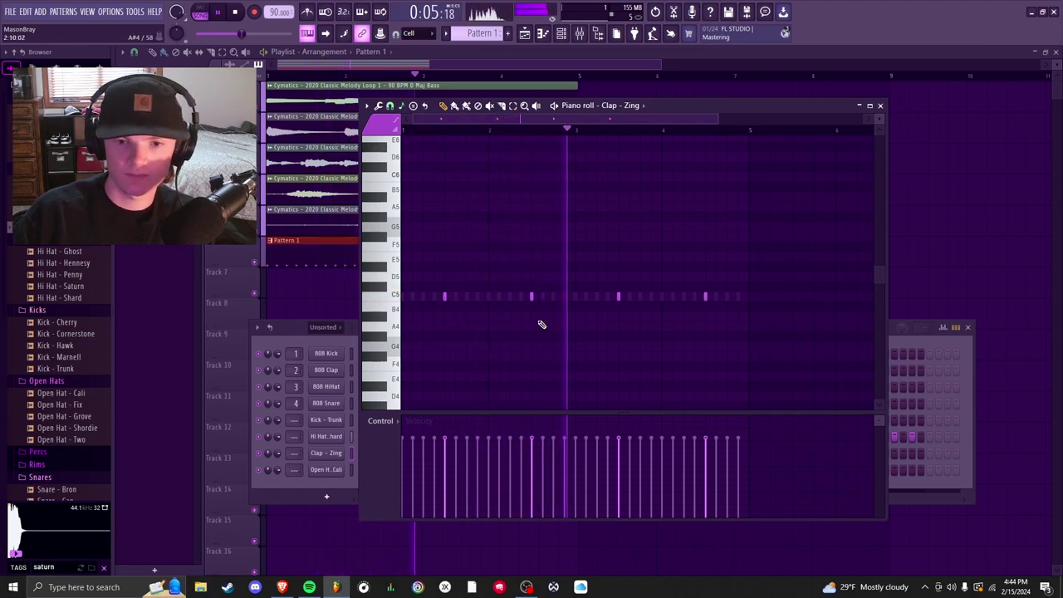
{"action": "key", "text": "space"}
Step: Try notes on F#5, A#5 and D6 in the Clap - Zing piano roll, remove them and close it
{"action": "left_click", "coordinate": [472, 236]}
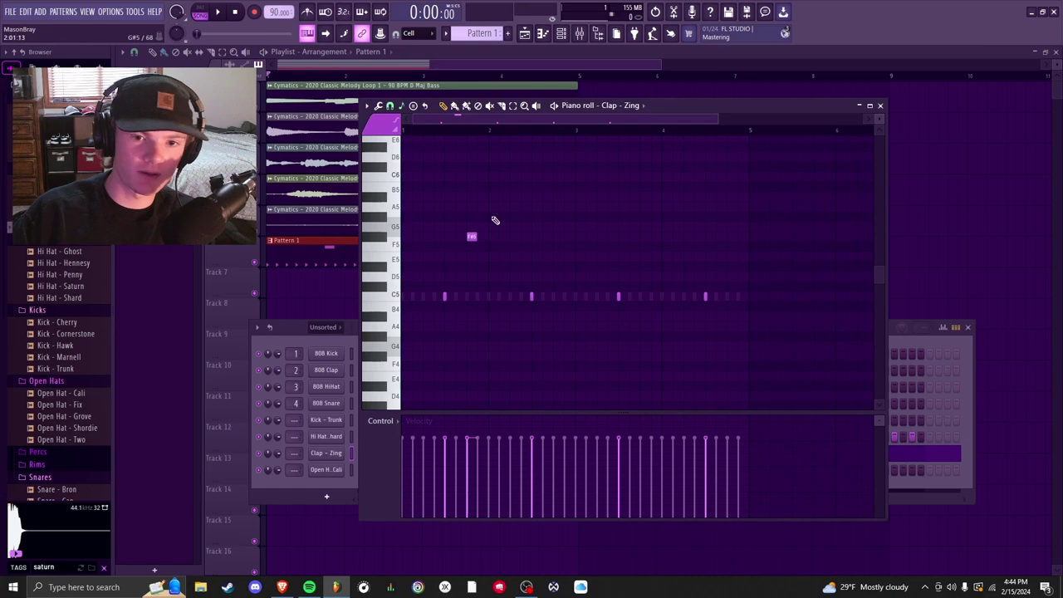
{"action": "left_click", "coordinate": [493, 196]}
{"action": "left_click", "coordinate": [493, 156]}
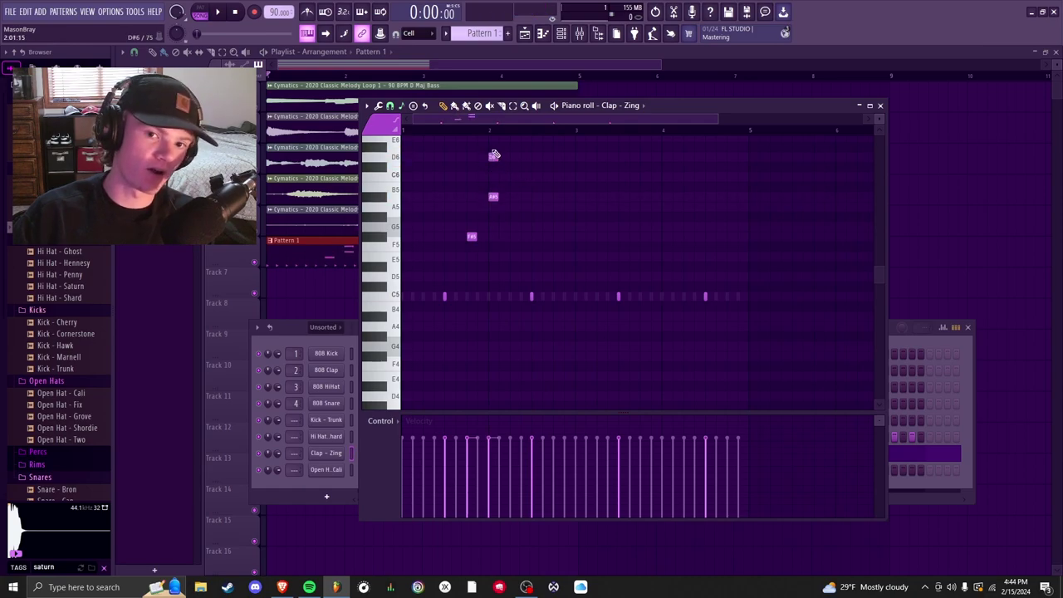
{"action": "right_click", "coordinate": [493, 156]}
{"action": "right_click", "coordinate": [493, 196]}
{"action": "right_click", "coordinate": [472, 235]}
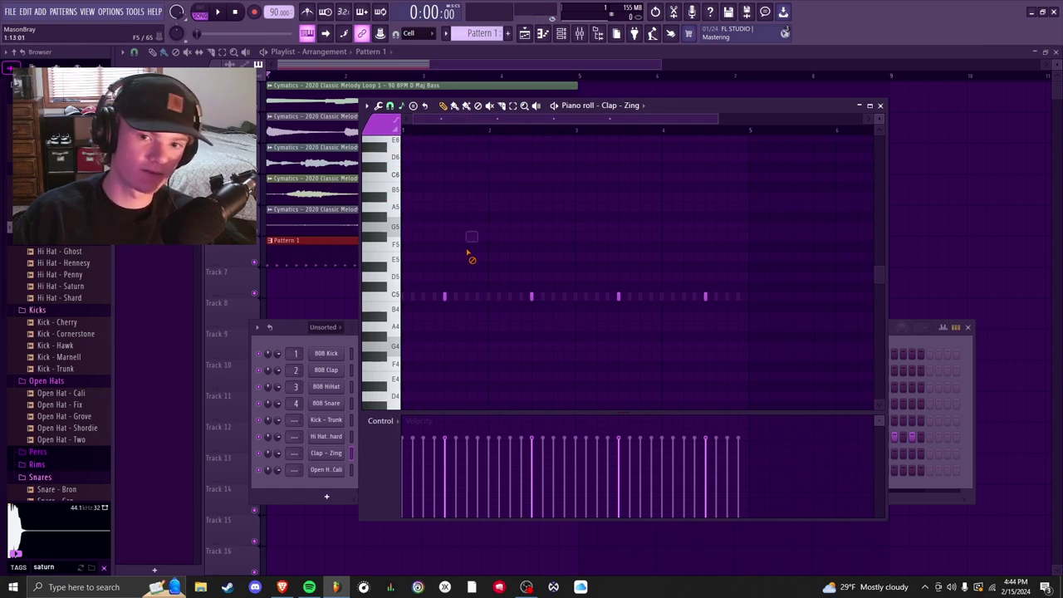
{"action": "left_click", "coordinate": [881, 106]}
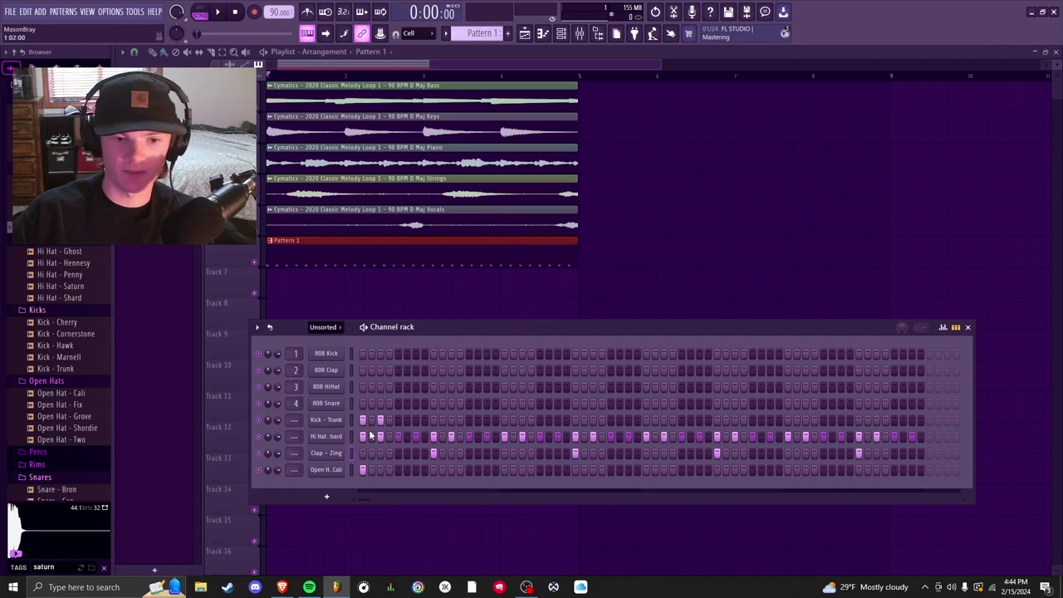
Step: In the Kick - Trunk piano roll, add C5 notes on step 15 of bar 1 and step 5 of bar 2, checking them against the beat
{"action": "right_click", "coordinate": [326, 421]}
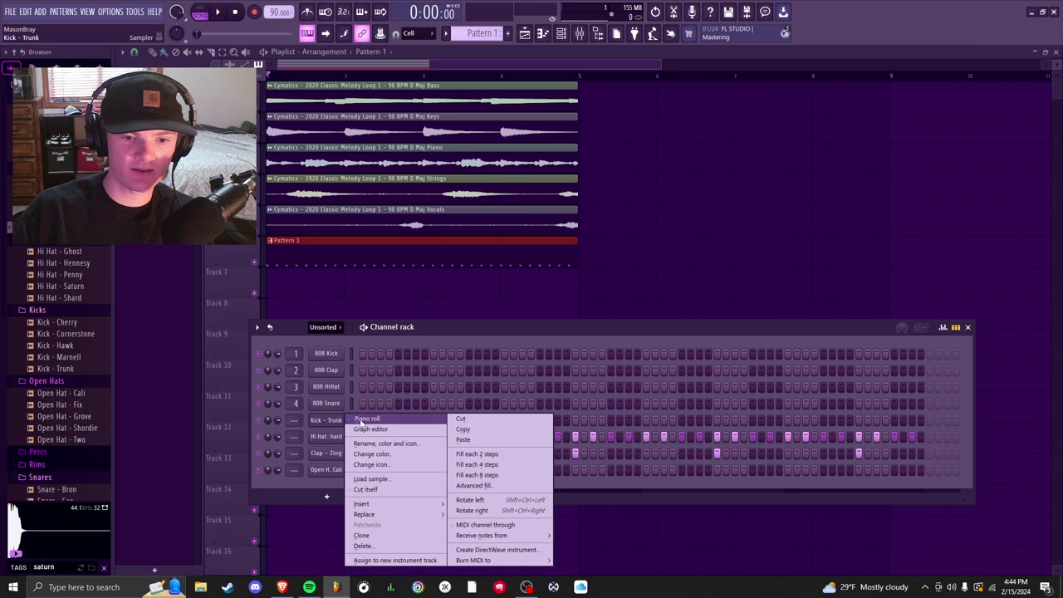
{"action": "left_click", "coordinate": [366, 419]}
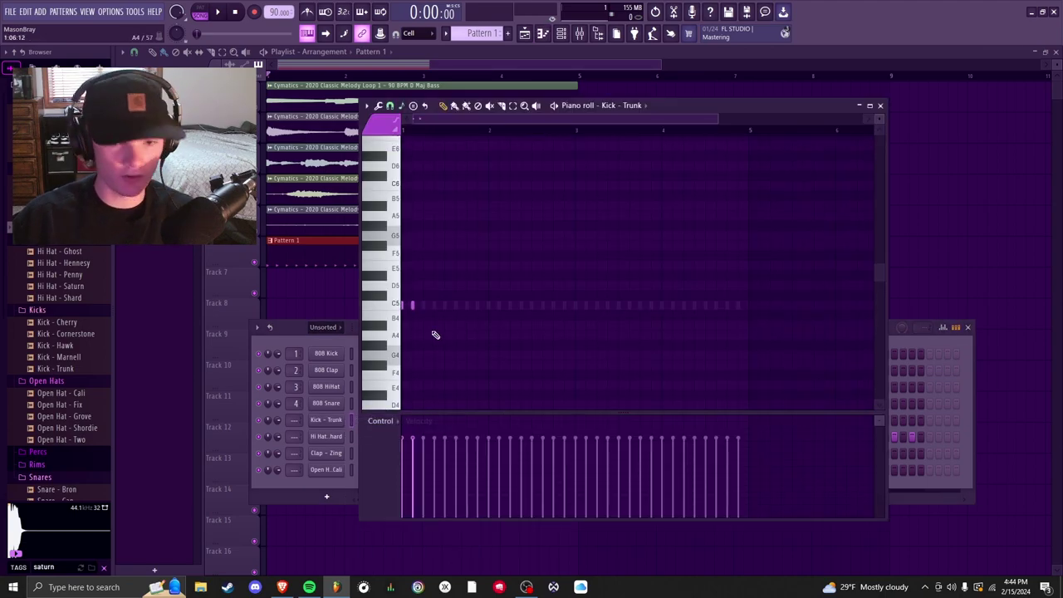
{"action": "scroll", "coordinate": [432, 332], "scroll_direction": "up", "scroll_amount": 5}
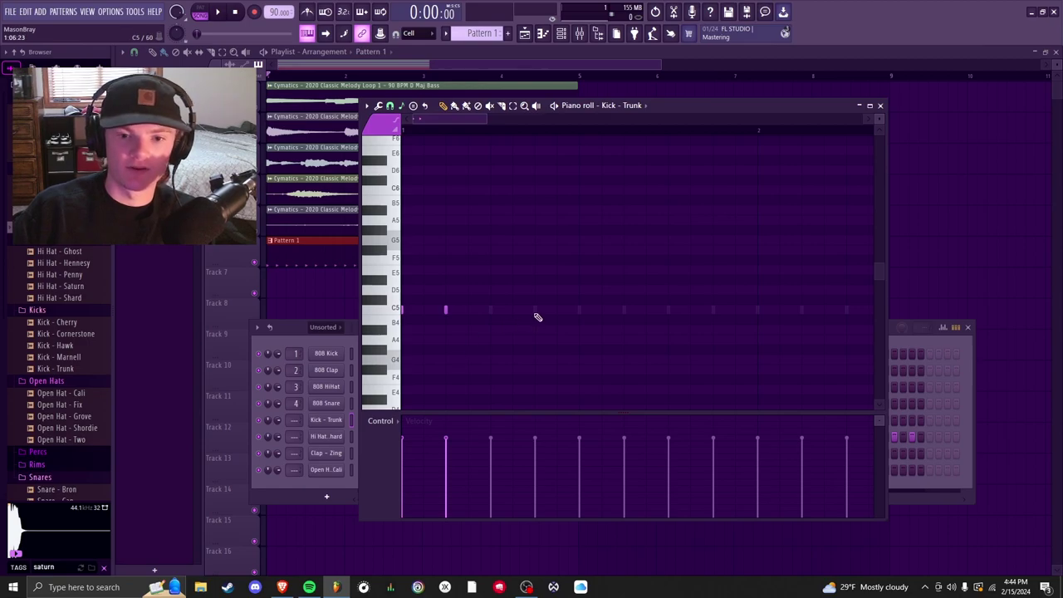
{"action": "key", "text": "space"}
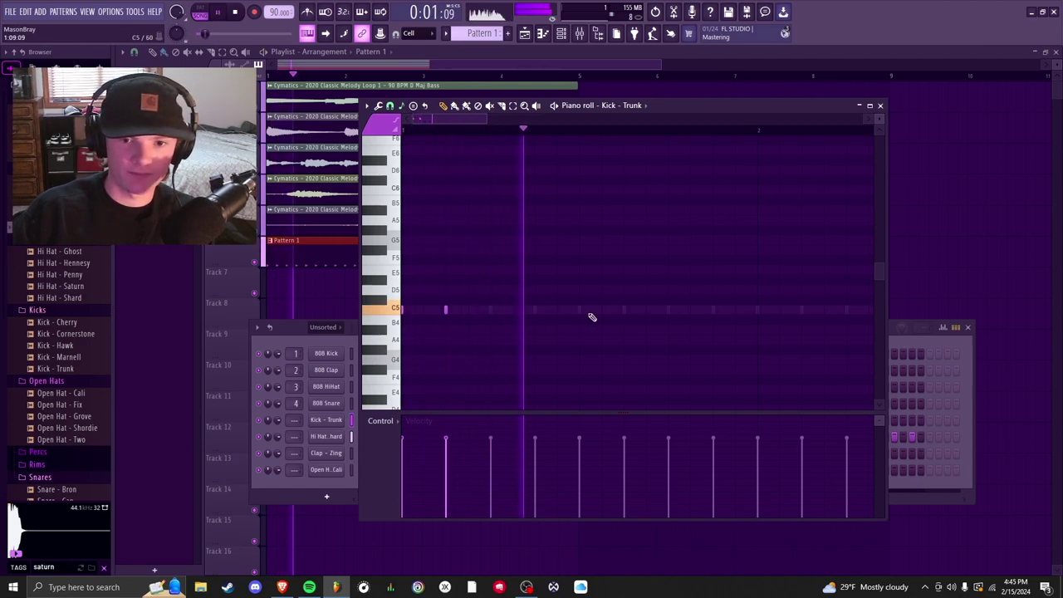
{"action": "left_click", "coordinate": [721, 310]}
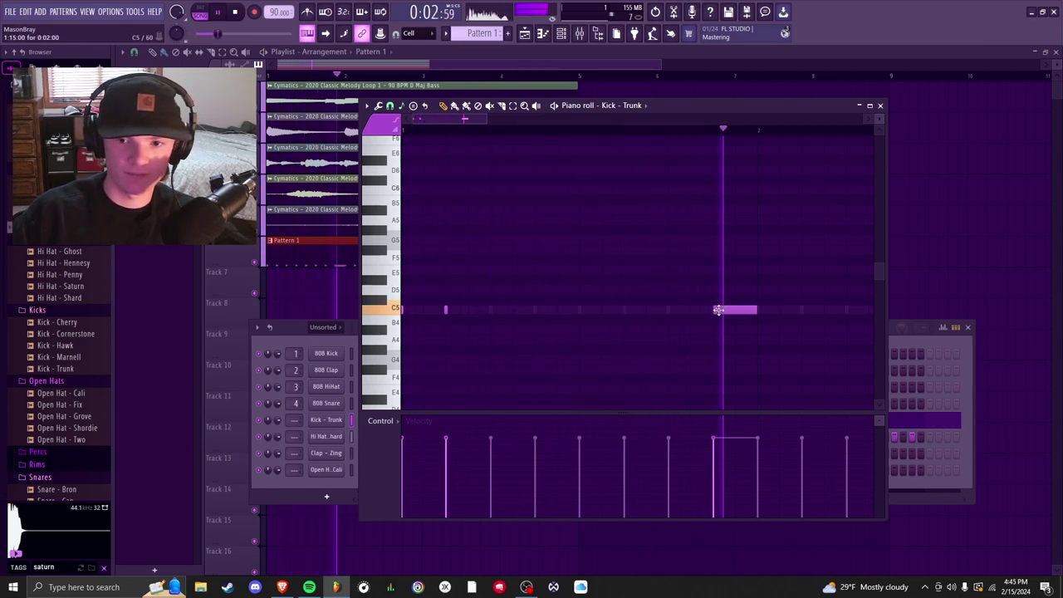
{"action": "left_click", "coordinate": [856, 310]}
{"action": "left_click_drag", "start_coordinate": [811, 331], "coordinate": [654, 254]}
{"action": "scroll", "coordinate": [677, 337], "scroll_direction": "down", "scroll_amount": 2}
{"action": "key", "text": "space"}
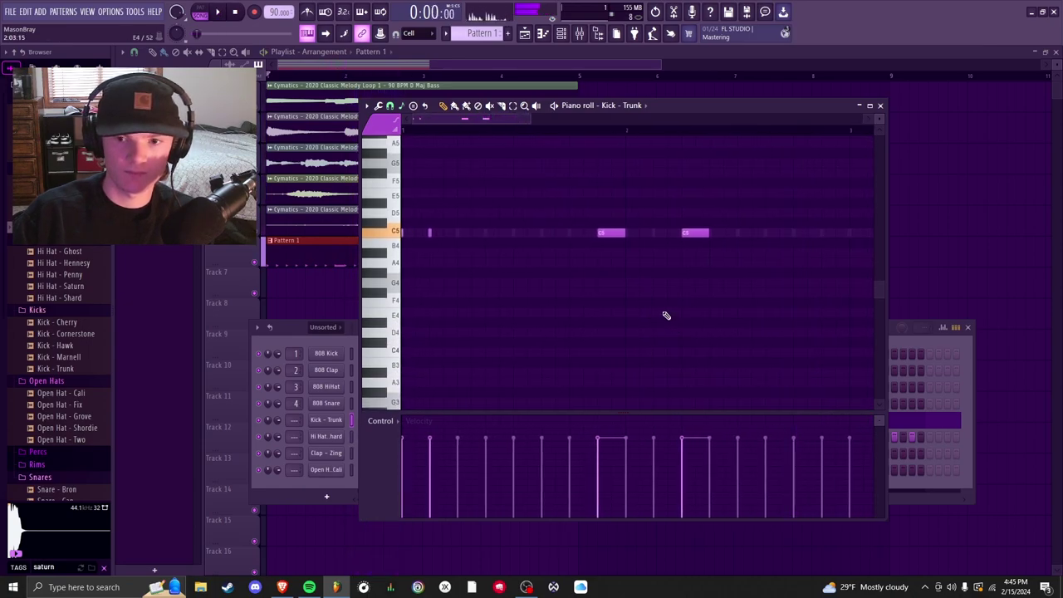
{"action": "left_click_drag", "start_coordinate": [683, 293], "coordinate": [701, 359]}
{"action": "key", "text": "space"}
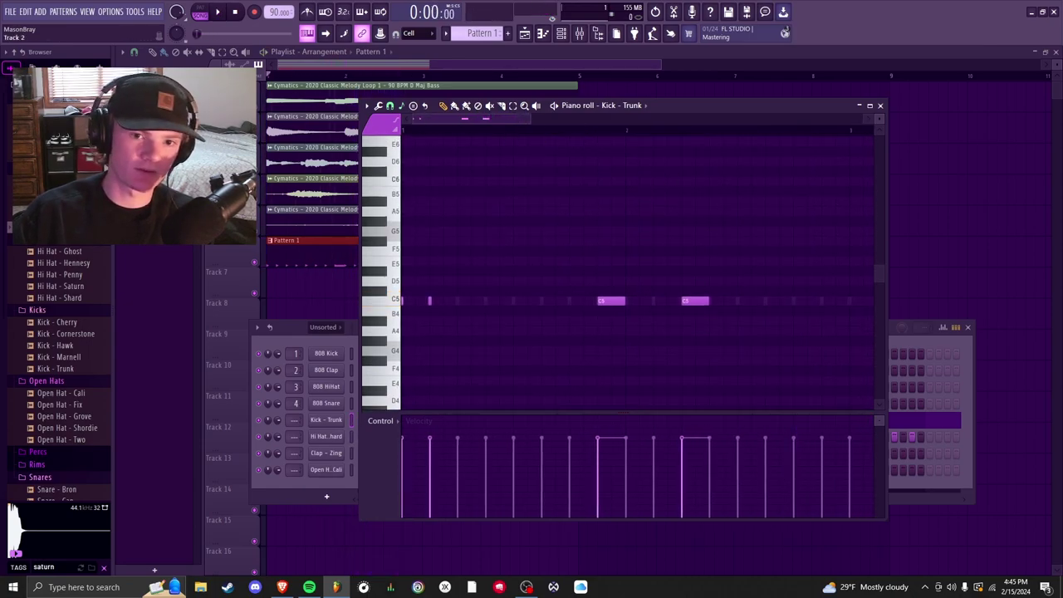
Step: Try a C5 kick note on step 13 of bar 2 against the beat and undo it
{"action": "scroll", "coordinate": [677, 323], "scroll_direction": "right", "scroll_amount": 2}
{"action": "left_click", "coordinate": [683, 306]}
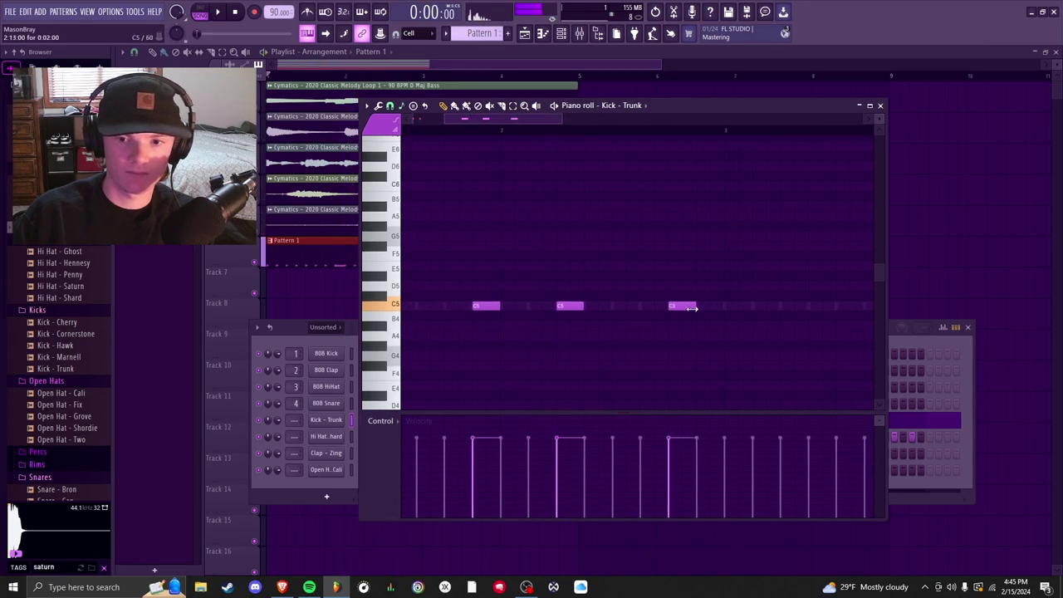
{"action": "key", "text": "space"}
{"action": "key", "text": "space"}
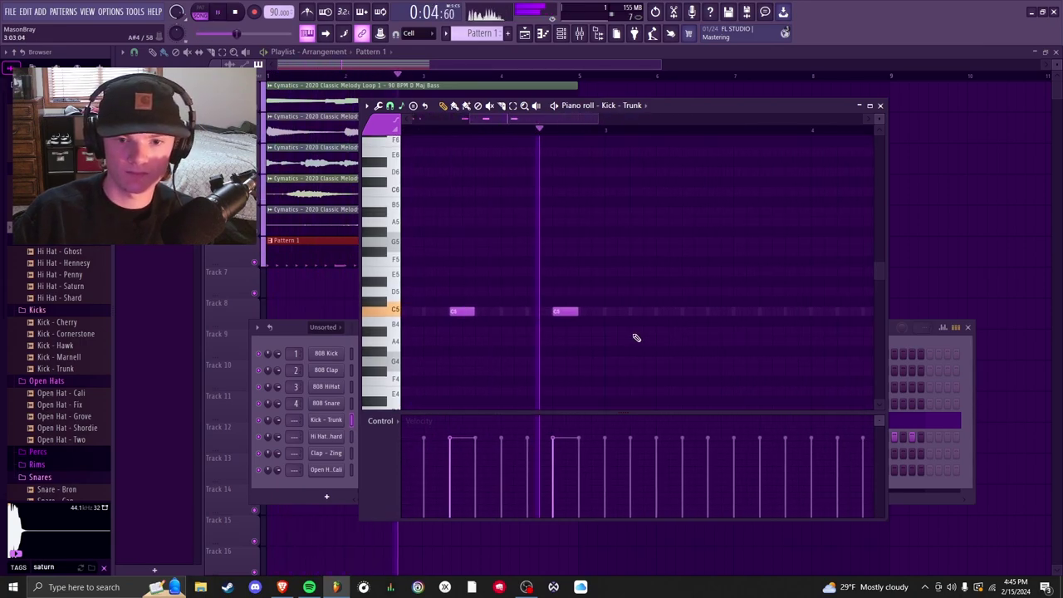
Step: Add a C5 kick note on step 7 of bar 3 and play the beat to check it
{"action": "key", "text": "space"}
{"action": "key", "text": "ctrl+z"}
{"action": "left_click", "coordinate": [689, 313]}
{"action": "key", "text": "space"}
{"action": "scroll", "coordinate": [690, 322], "scroll_direction": "down", "scroll_amount": 2}
{"action": "key", "text": "space"}
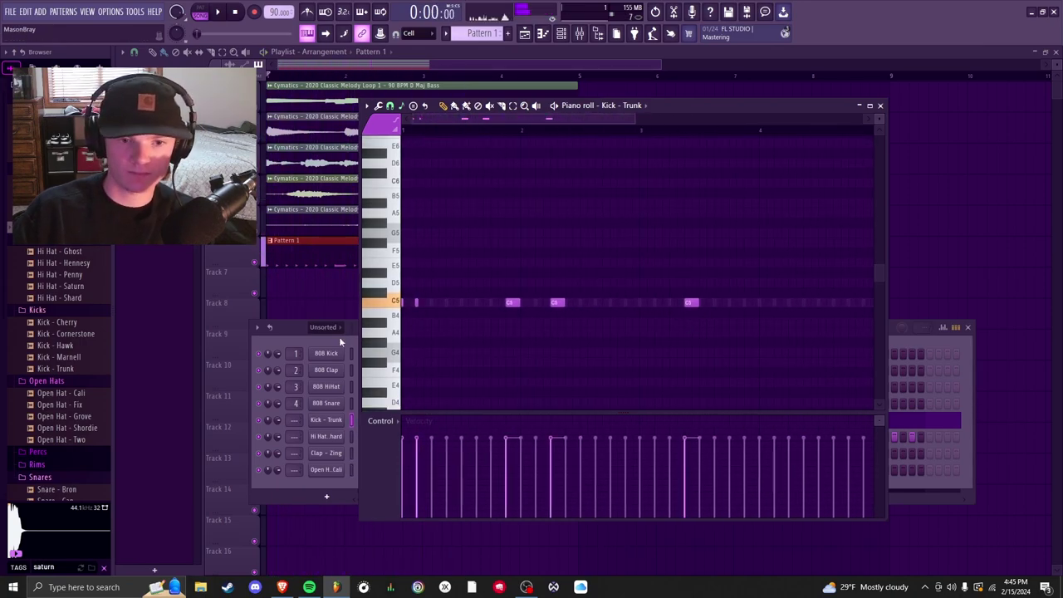
Step: Set the Kick - Trunk channel volume to about 84% in the channel rack and play the beat with its piano roll in front
{"action": "left_click", "coordinate": [340, 338]}
{"action": "left_click", "coordinate": [706, 108]}
{"action": "scroll", "coordinate": [628, 308], "scroll_direction": "up", "scroll_amount": 1}
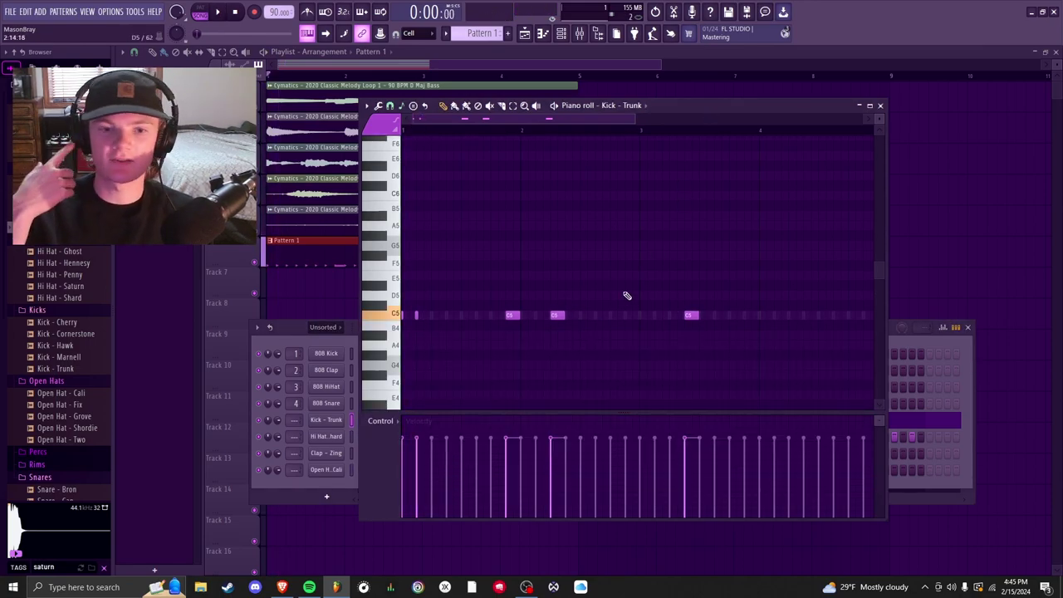
{"action": "left_click", "coordinate": [325, 355]}
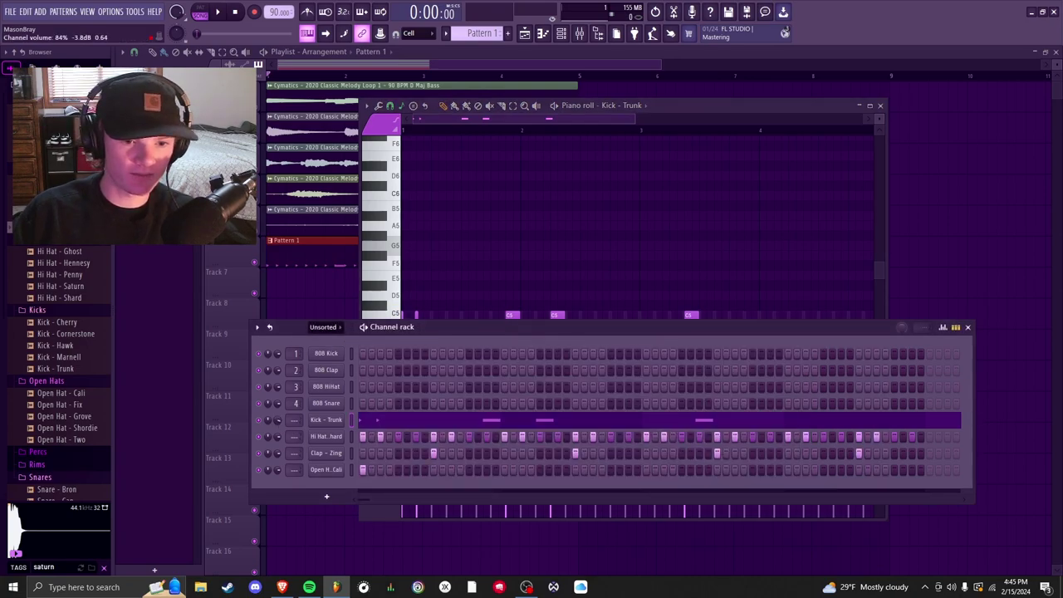
{"action": "left_click", "coordinate": [753, 104]}
{"action": "key", "text": "space"}
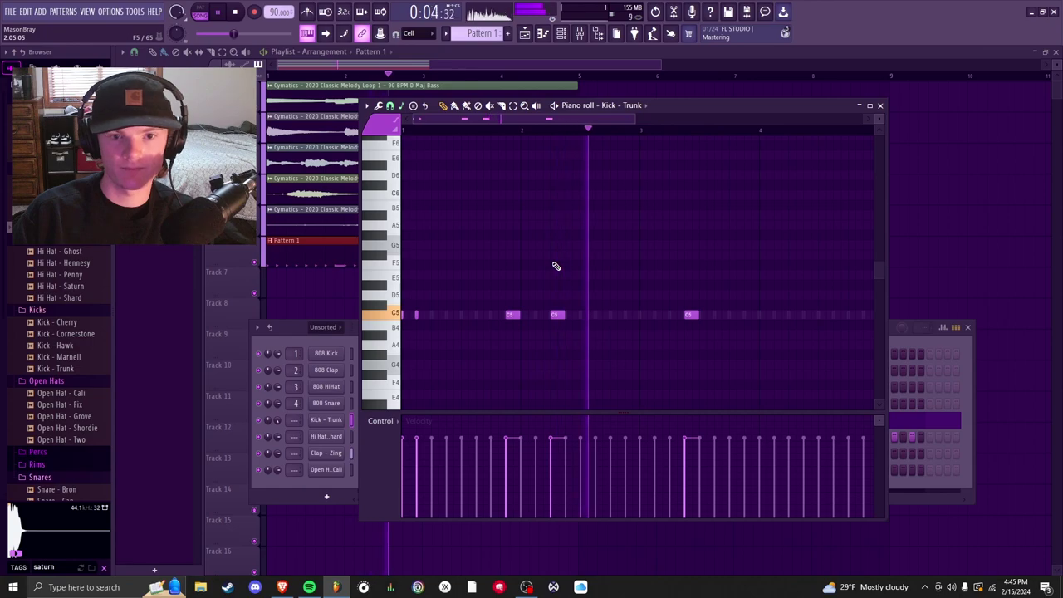
{"action": "key", "text": "space"}
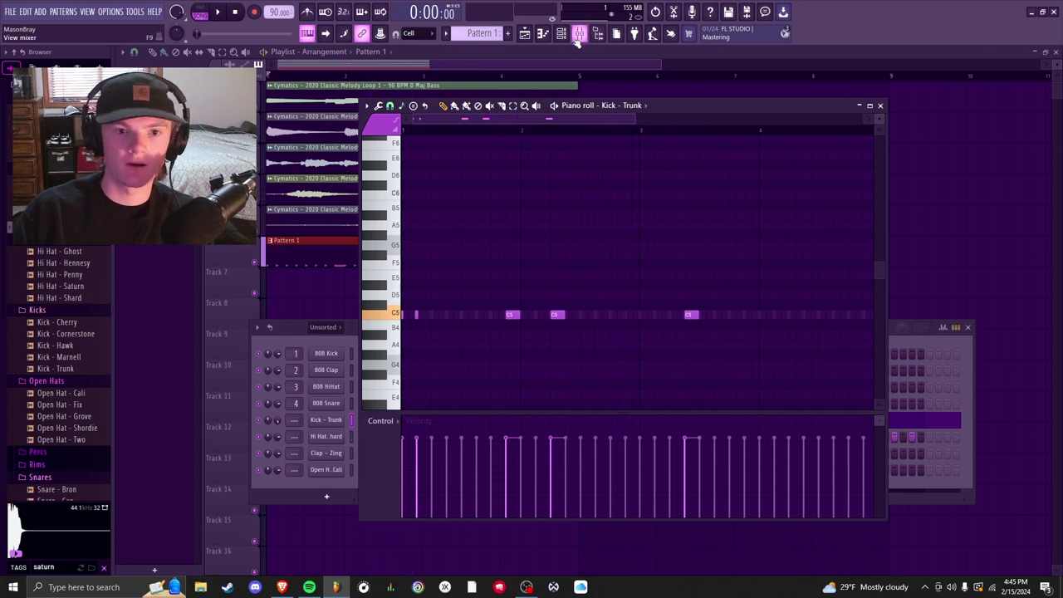
Step: Lower the playlist clip gains to -6.2 dB for Bass, -4.9 dB for Keys and -3.0 dB for Piano
{"action": "left_click", "coordinate": [406, 77]}
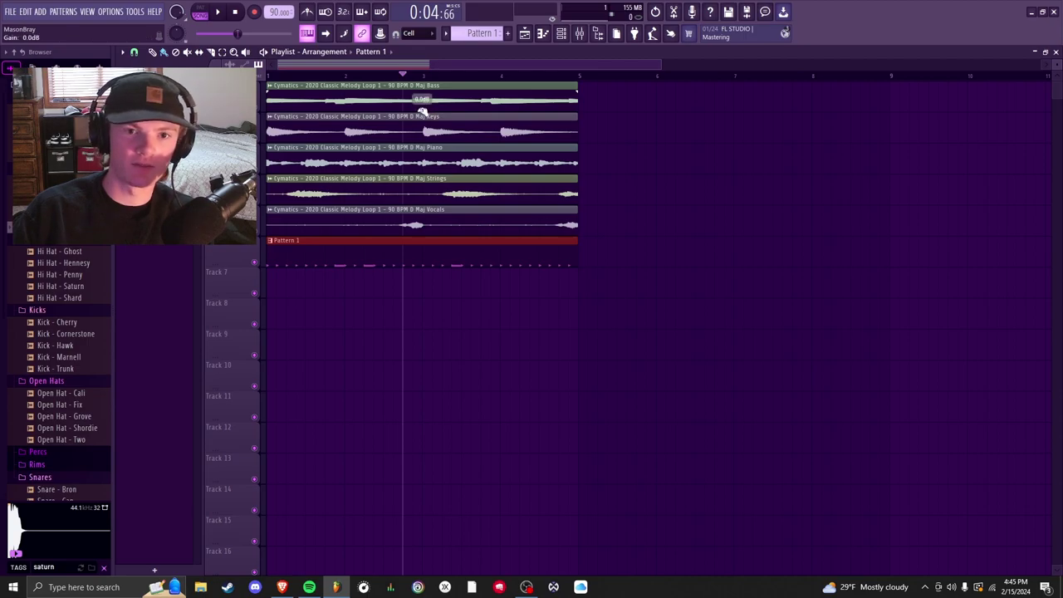
{"action": "left_click_drag", "start_coordinate": [422, 109], "coordinate": [422, 127]}
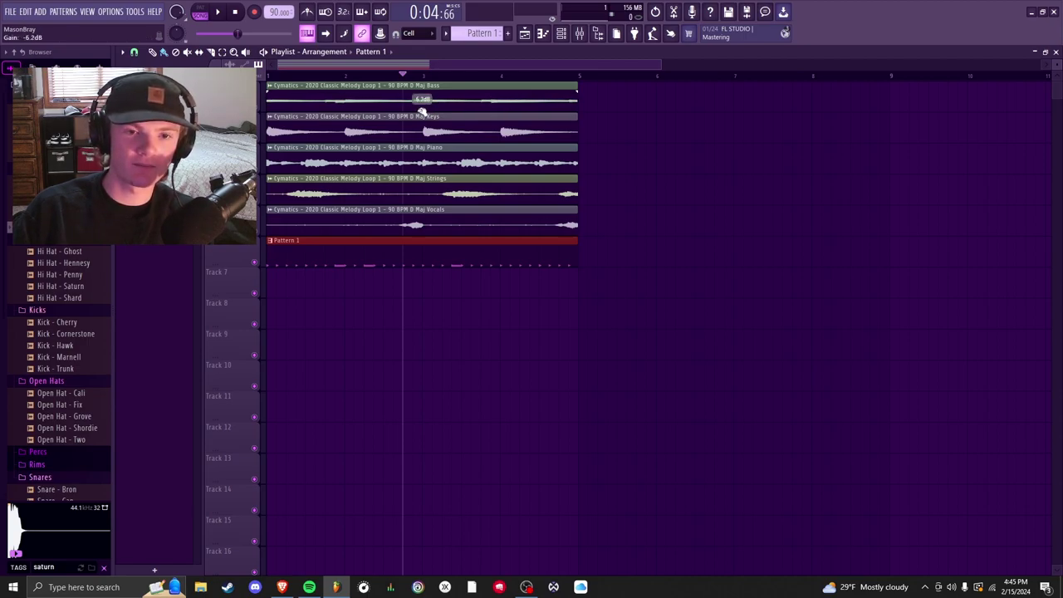
{"action": "scroll", "coordinate": [422, 139], "scroll_direction": "down", "scroll_amount": 5}
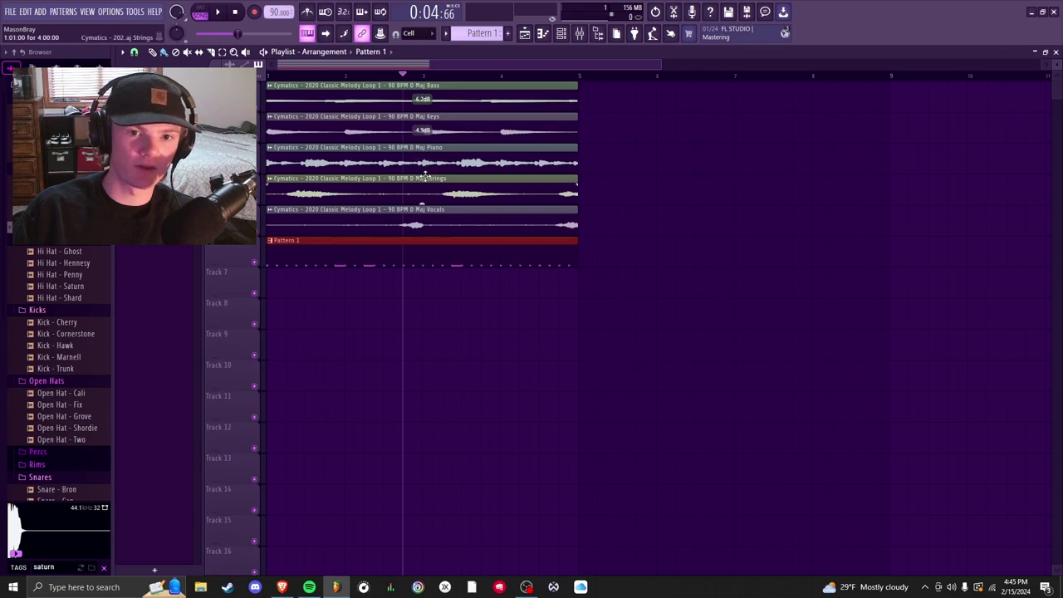
{"action": "scroll", "coordinate": [422, 166], "scroll_direction": "down", "scroll_amount": 3}
Step: Try lowering the Insert 1 fader in the mixer to about -3.1 dB and reset it
{"action": "double_click", "coordinate": [421, 166]}
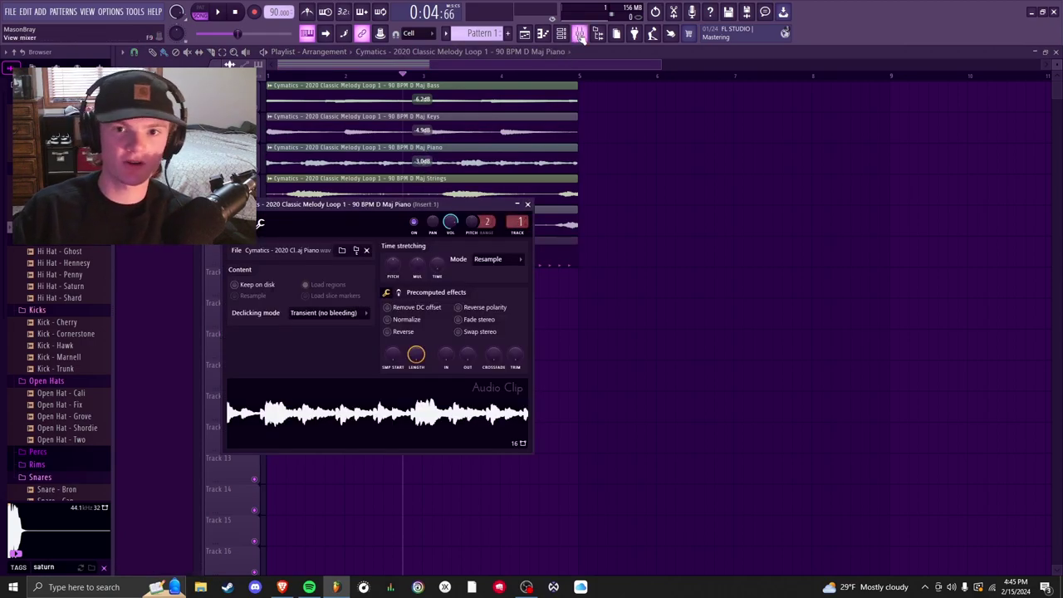
{"action": "key", "text": "F9"}
{"action": "right_click", "coordinate": [189, 357]}
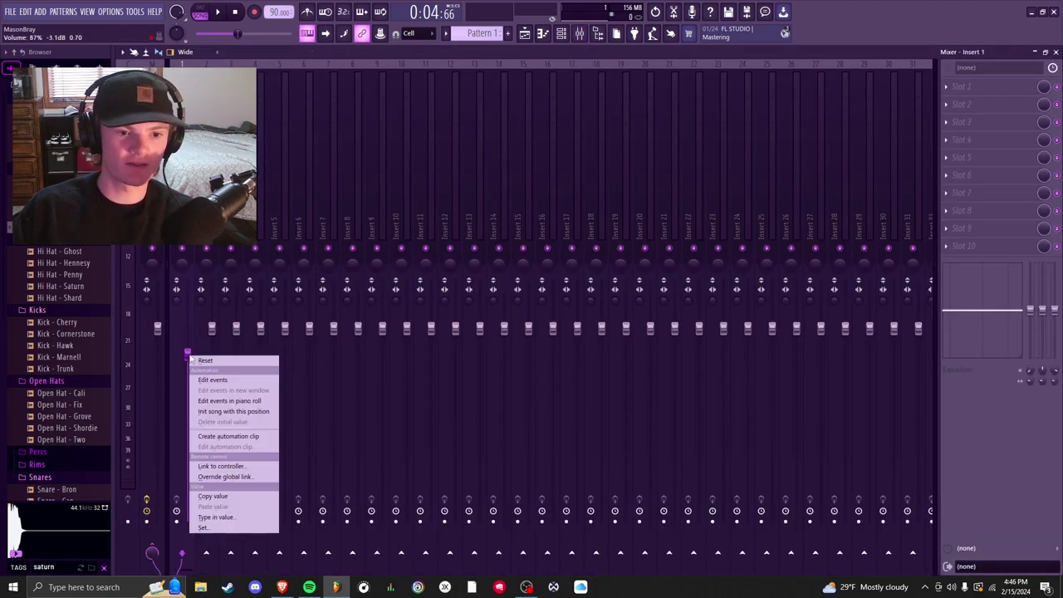
{"action": "left_click", "coordinate": [242, 358]}
{"action": "key", "text": "F9"}
Step: Lower the clip gains to -6.2 dB for Keys, -4.8 dB for Piano, -4.6 dB for Strings and -6.3 dB for Vocals
{"action": "left_click_drag", "start_coordinate": [422, 132], "coordinate": [422, 172]}
{"action": "scroll", "coordinate": [422, 192], "scroll_direction": "down", "scroll_amount": 4}
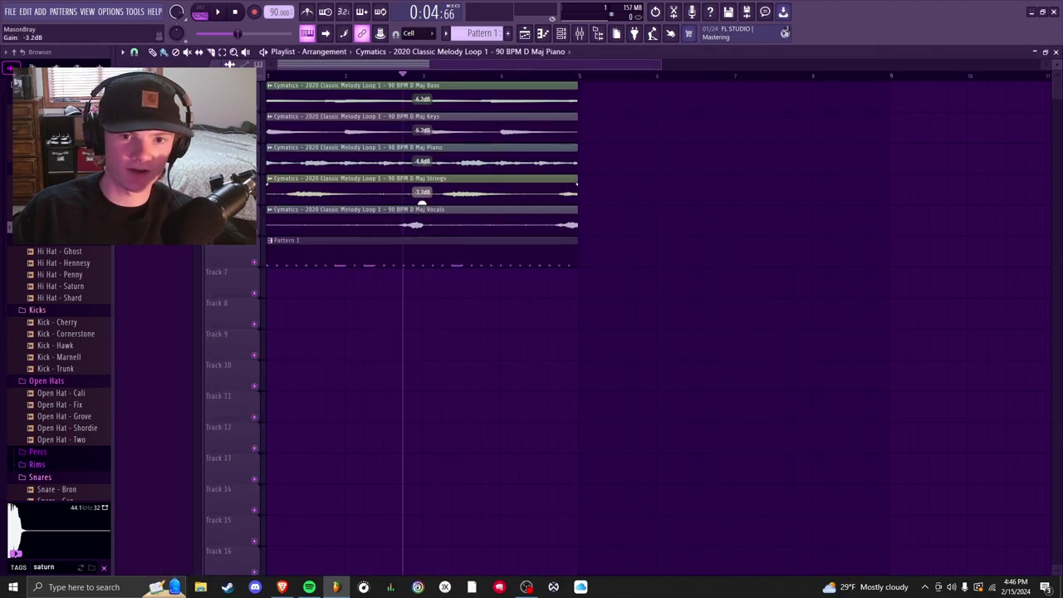
{"action": "scroll", "coordinate": [421, 223], "scroll_direction": "down", "scroll_amount": 5}
Step: Open the Hi Hat - Shard channel's notes in the piano roll, focused on the start of the pattern
{"action": "key", "text": "F6"}
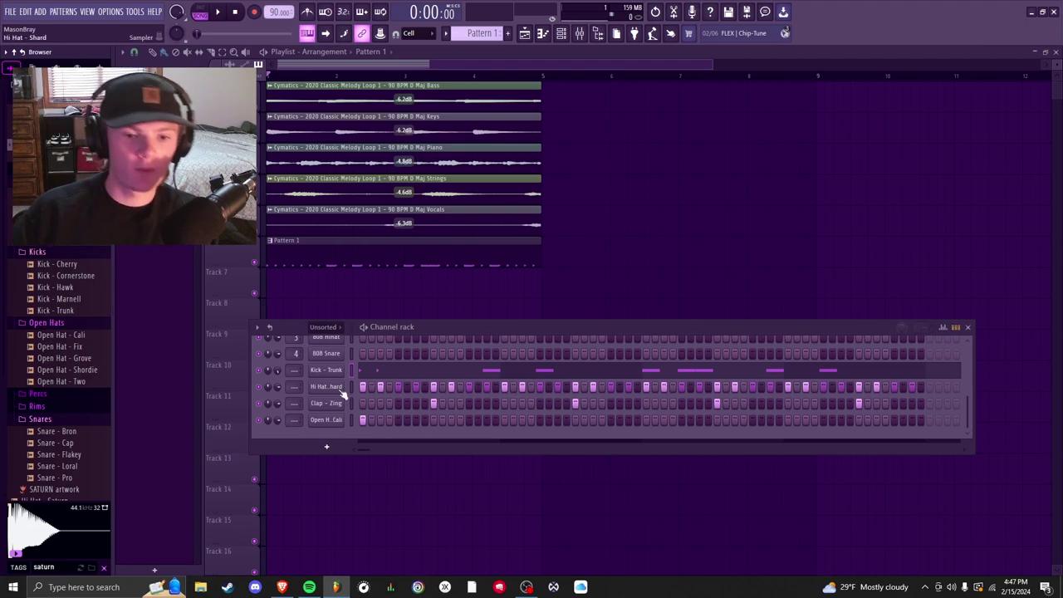
{"action": "right_click", "coordinate": [343, 392]}
{"action": "left_click", "coordinate": [368, 387]}
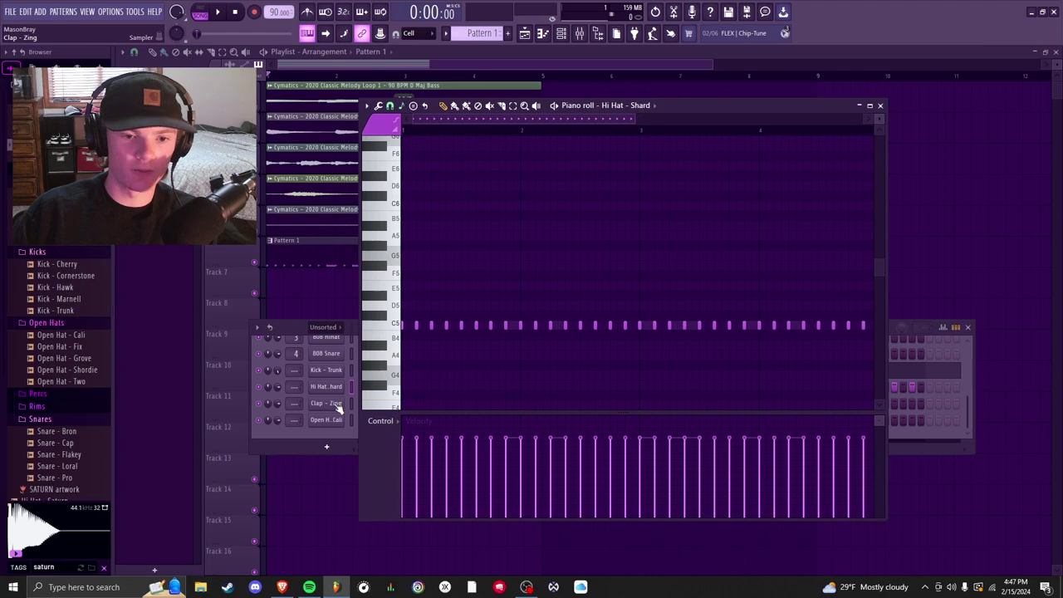
{"action": "scroll", "coordinate": [473, 337], "scroll_direction": "up", "scroll_amount": 4}
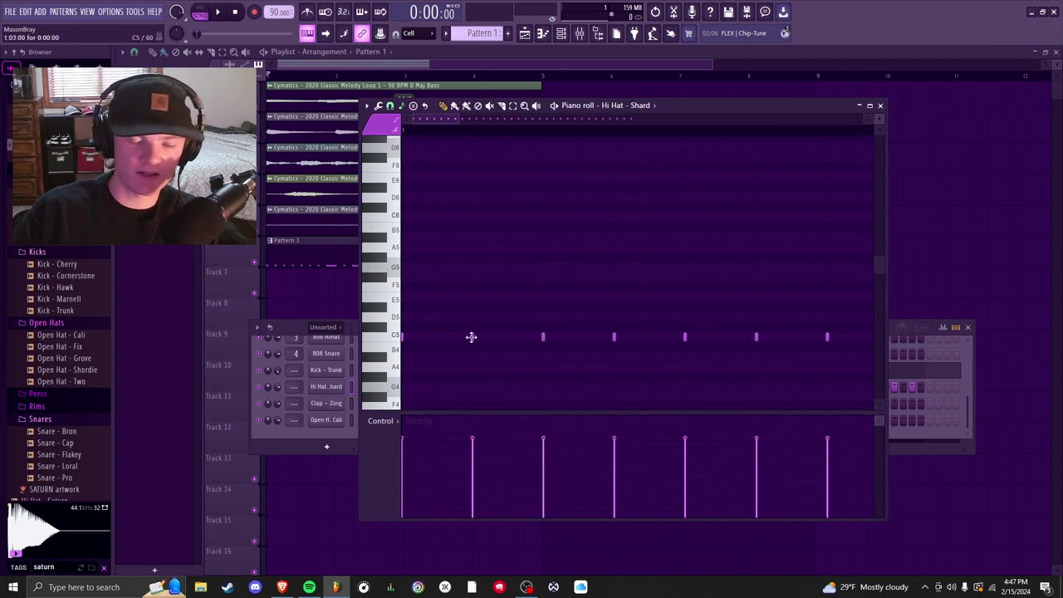
Step: Try adding two extra C5 hi-hat notes between the first three hits, play the result and undo them
{"action": "left_click", "coordinate": [437, 336]}
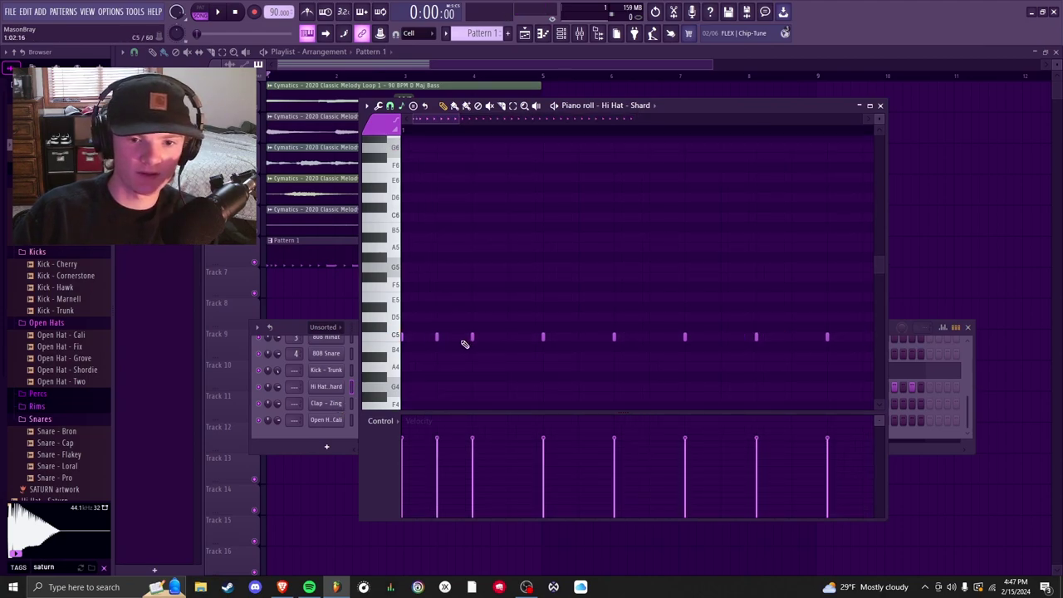
{"action": "left_click", "coordinate": [507, 337]}
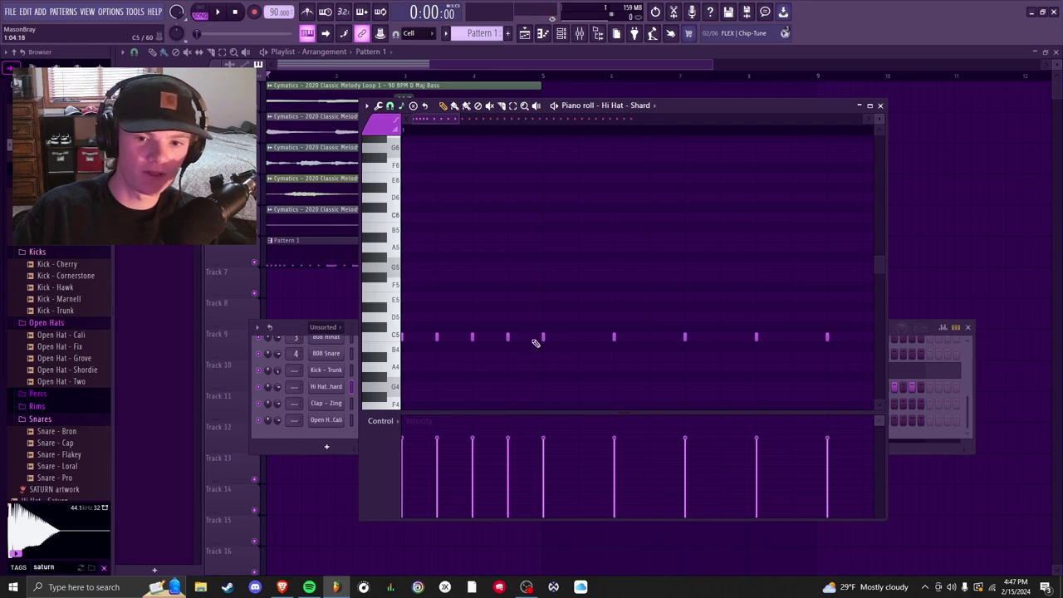
{"action": "key", "text": "space"}
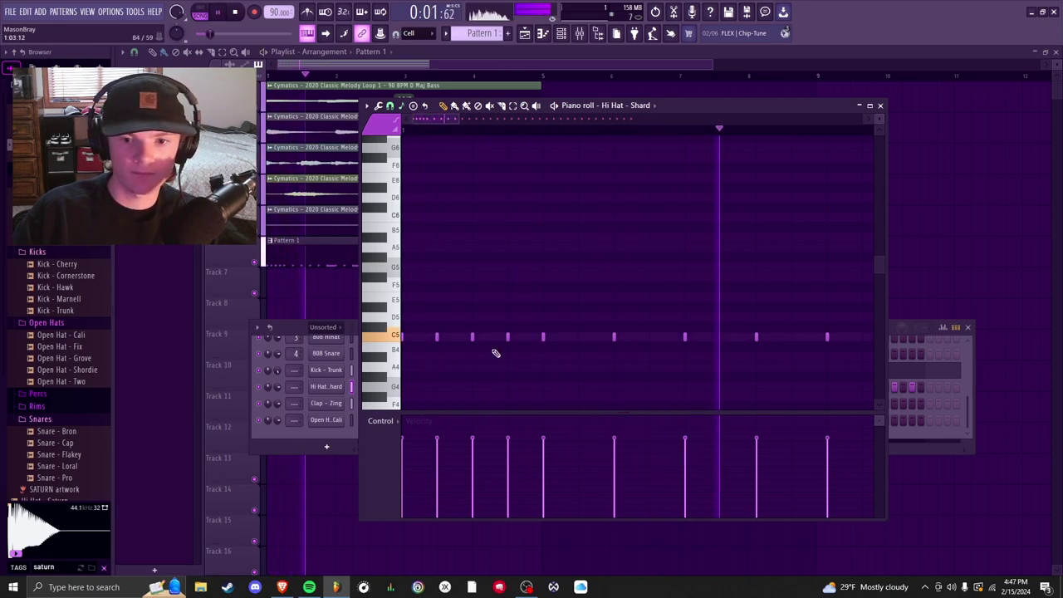
{"action": "key", "text": "space"}
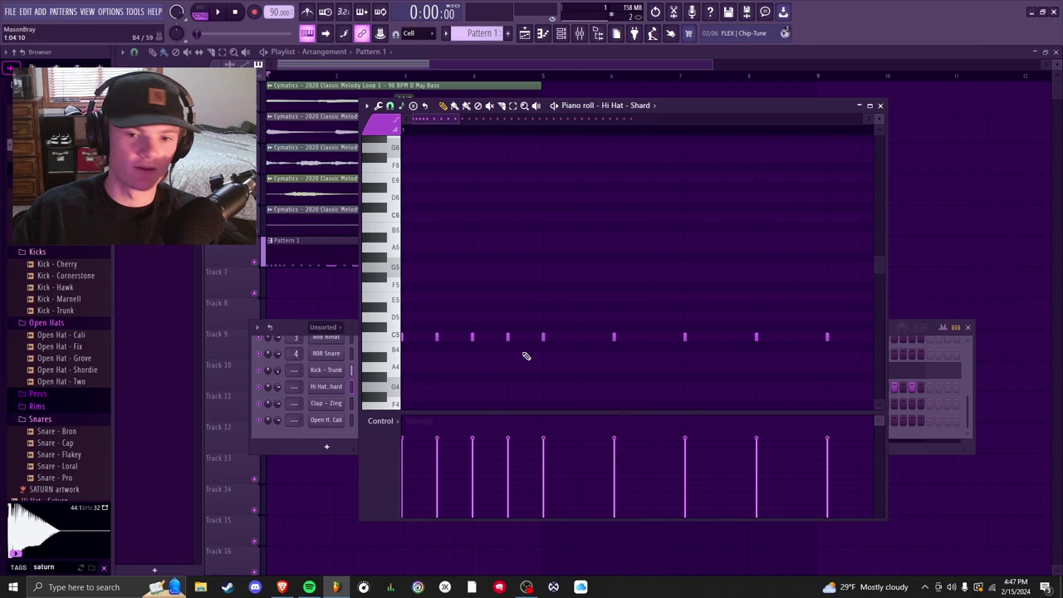
{"action": "key", "text": "ctrl+z"}
{"action": "key", "text": "ctrl+z"}
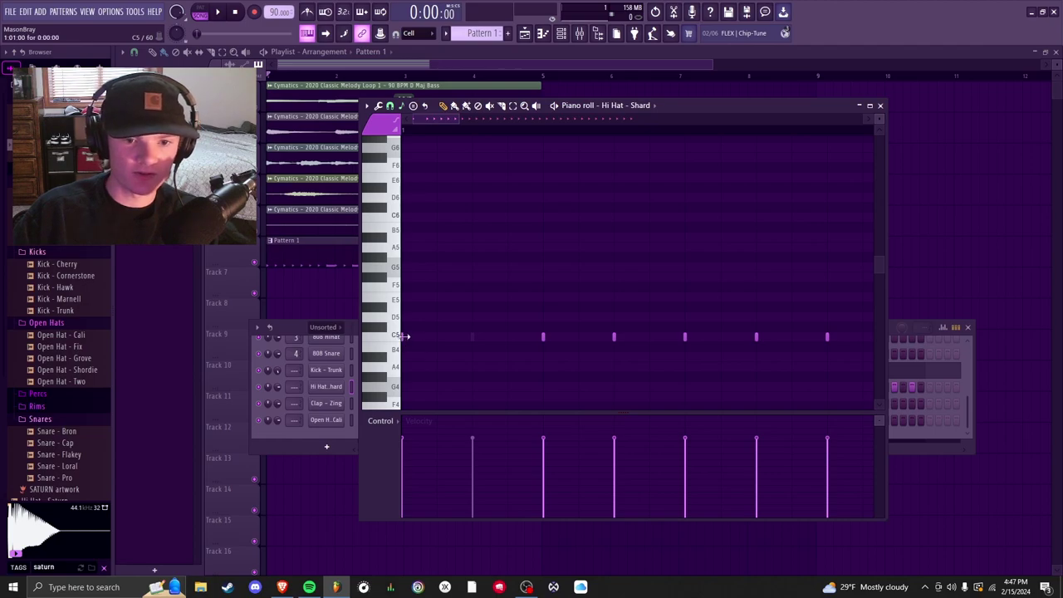
Step: Lengthen the first C5 hi-hat note to three steps, split it into six notes with the arpeggiator and play the roll
{"action": "left_click_drag", "start_coordinate": [421, 335], "coordinate": [518, 338]}
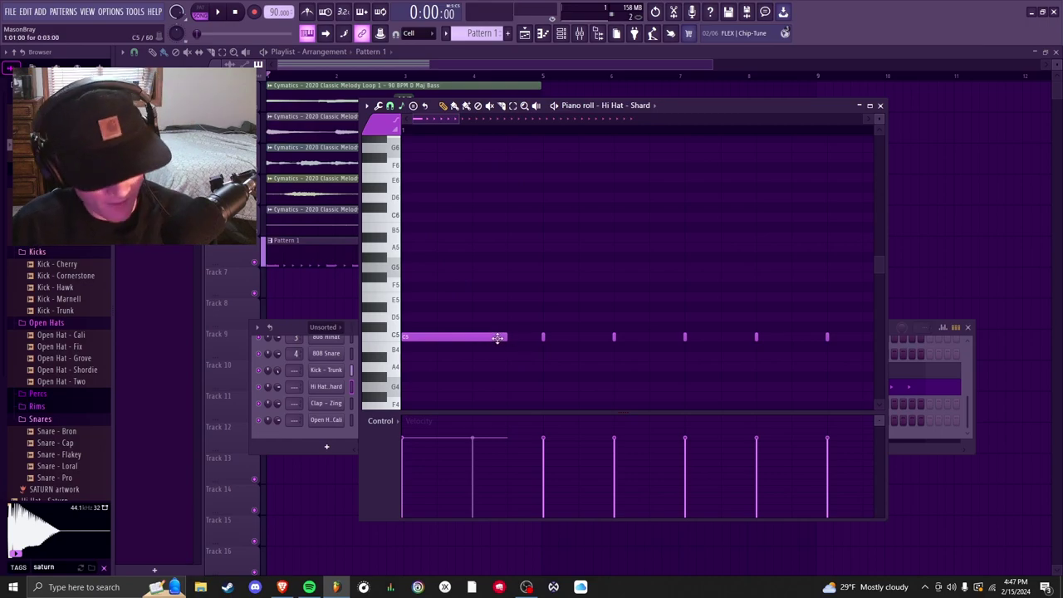
{"action": "left_click", "coordinate": [495, 337]}
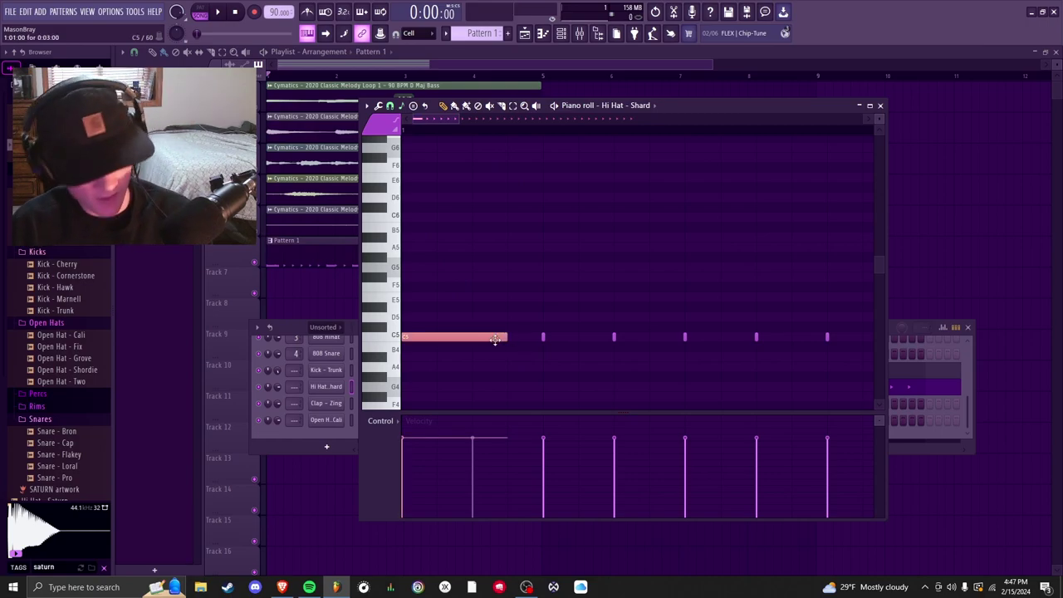
{"action": "key", "text": "alt+a"}
{"action": "left_click_drag", "start_coordinate": [530, 207], "coordinate": [606, 176]}
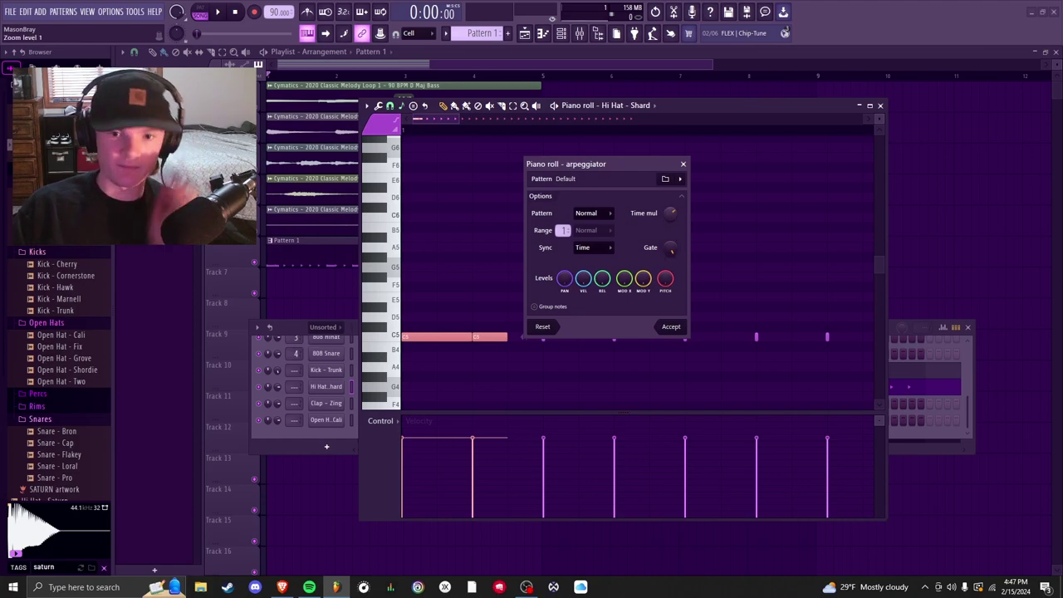
{"action": "left_click_drag", "start_coordinate": [671, 213], "coordinate": [671, 235]}
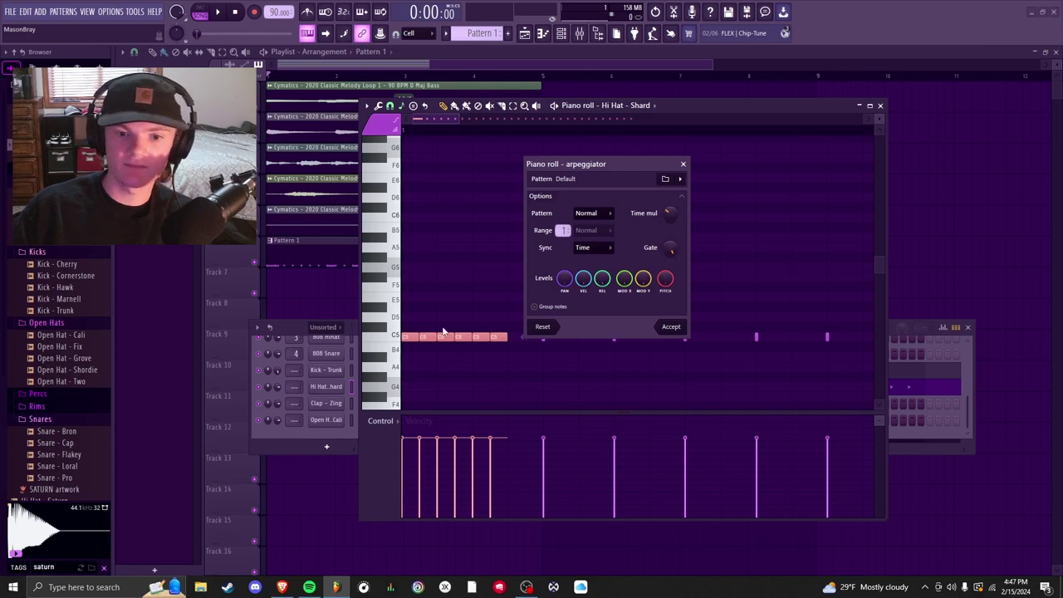
{"action": "left_click", "coordinate": [671, 327]}
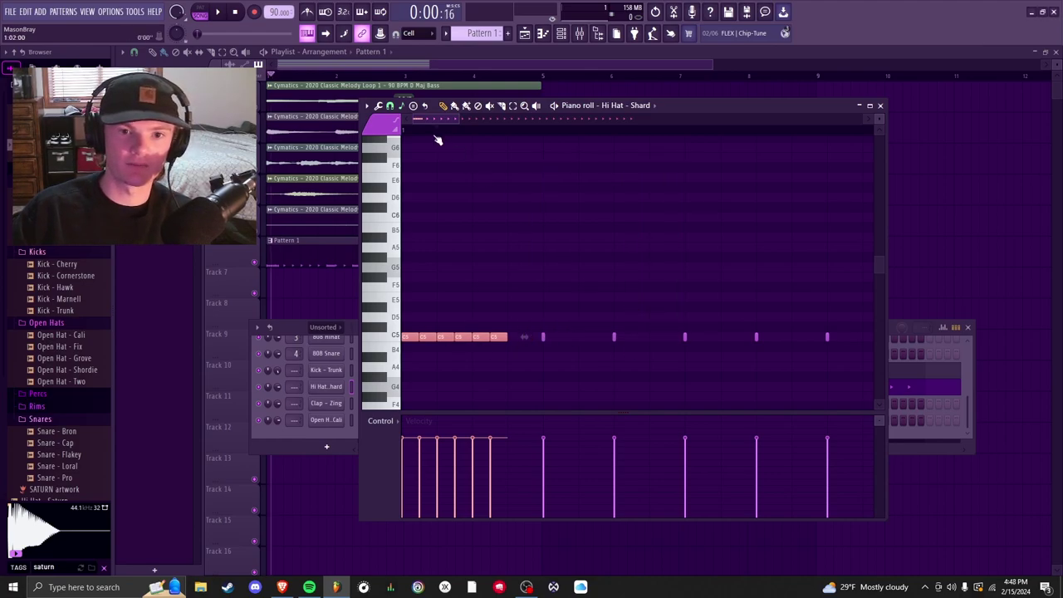
{"action": "key", "text": "space"}
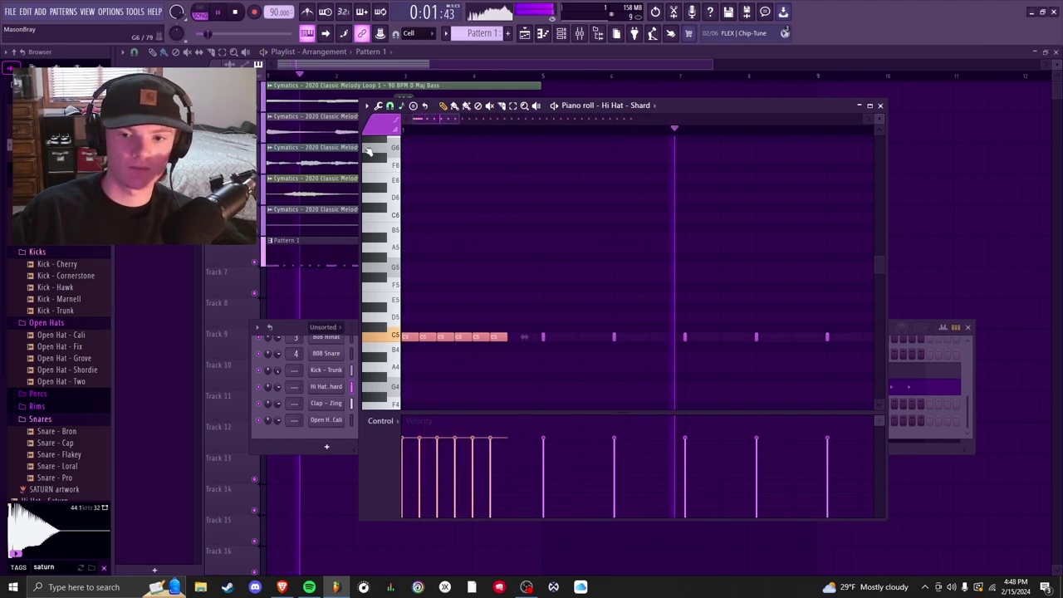
{"action": "key", "text": "space"}
Step: Rerun the arpeggiator on the opening hi-hat roll with a longer time multiplier for three notes, and play the beat
{"action": "key", "text": "alt+a"}
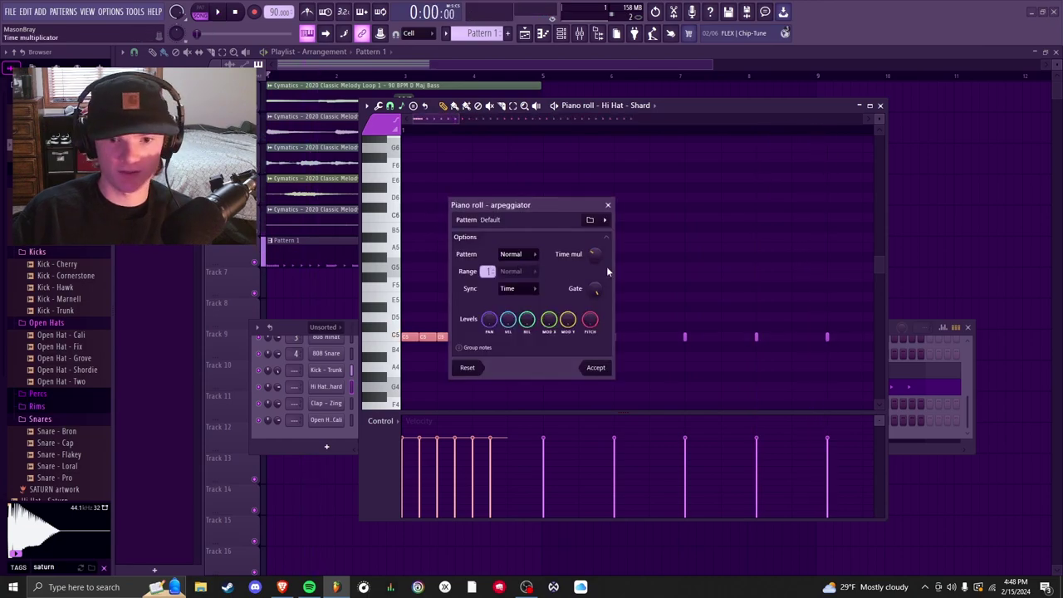
{"action": "left_click", "coordinate": [599, 369]}
{"action": "key", "text": "space"}
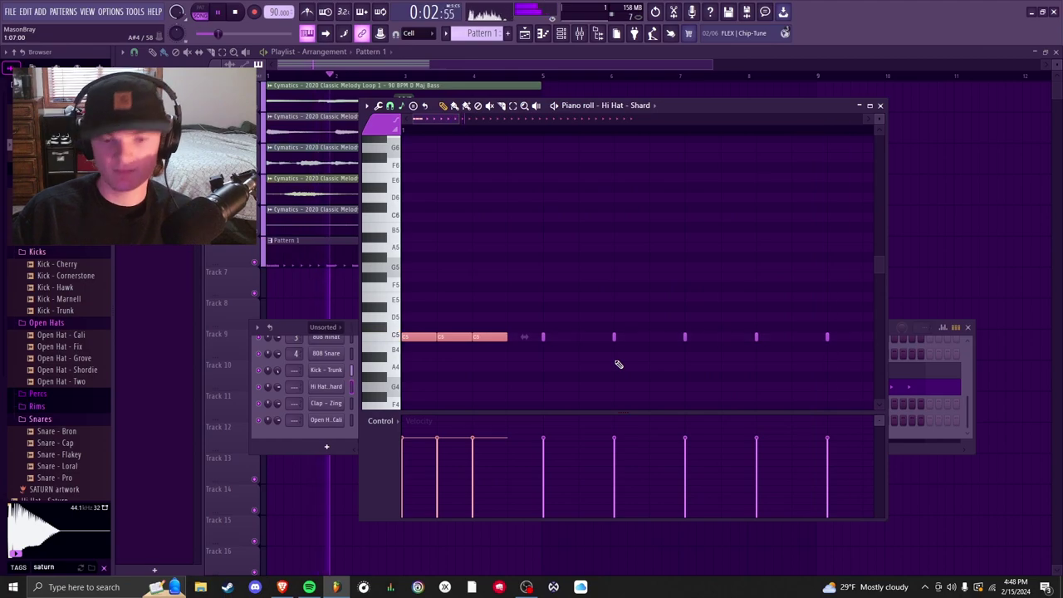
{"action": "key", "text": "space"}
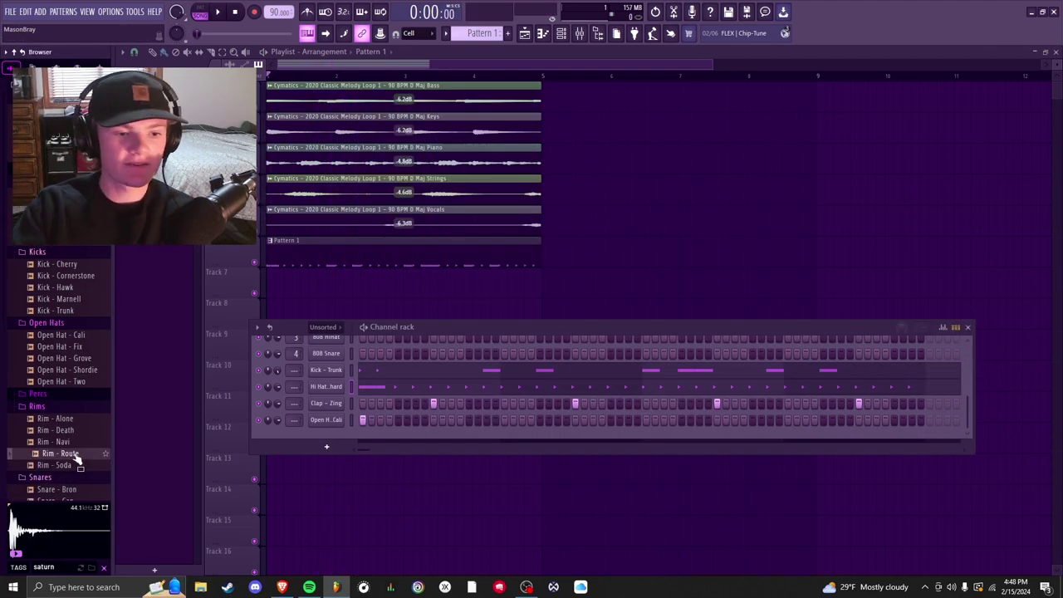
Step: Audition Rim - Death and the Saturn kit percs Perc - Drip, Perc - Patek and Perc - Slurp
{"action": "left_click", "coordinate": [63, 431]}
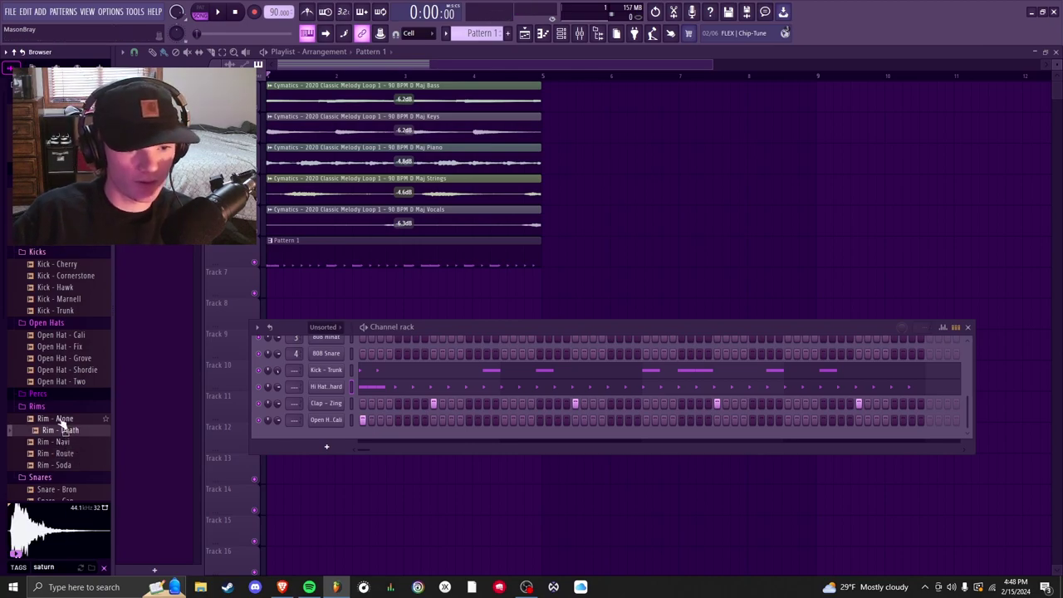
{"action": "left_click", "coordinate": [50, 394]}
{"action": "left_click", "coordinate": [63, 418]}
{"action": "left_click", "coordinate": [71, 430]}
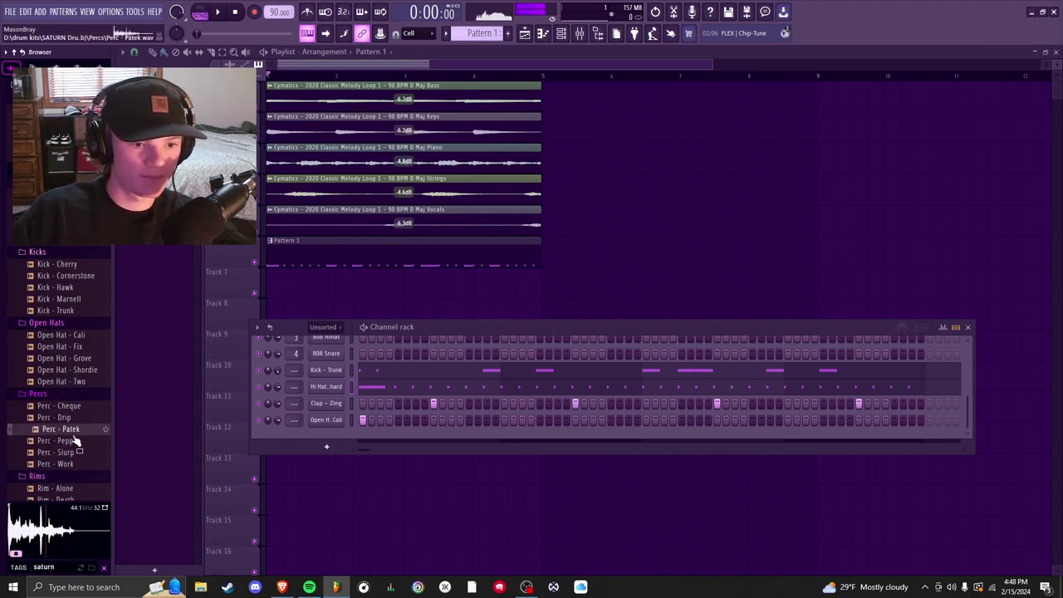
{"action": "left_click", "coordinate": [76, 453]}
{"action": "left_click", "coordinate": [71, 396]}
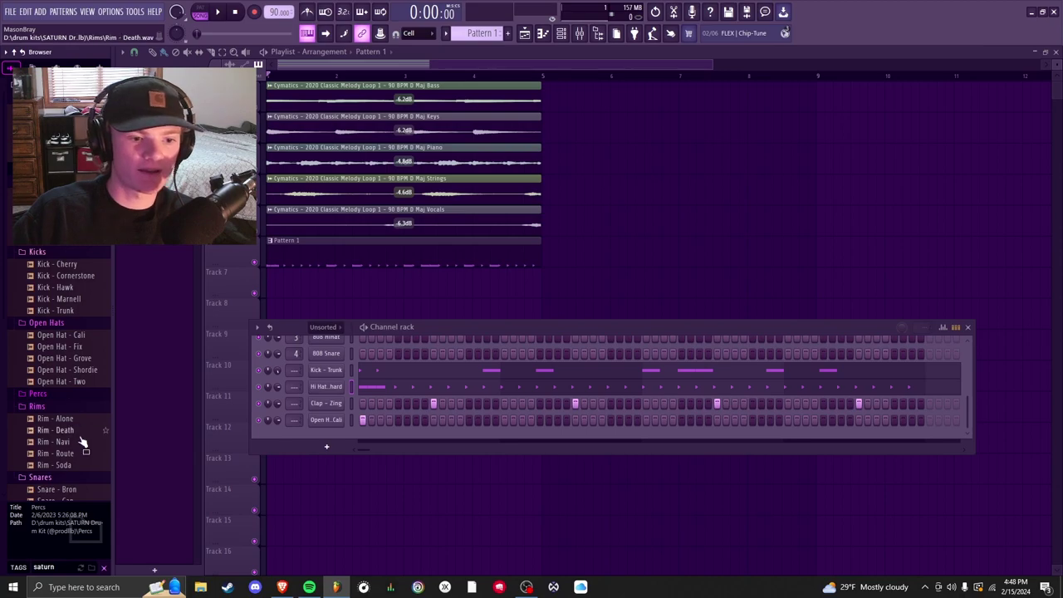
Step: Audition the Saturn kit rims Alone, Death, Navi, Route and Soda to compare their sounds
{"action": "left_click", "coordinate": [65, 419]}
{"action": "left_click", "coordinate": [72, 453]}
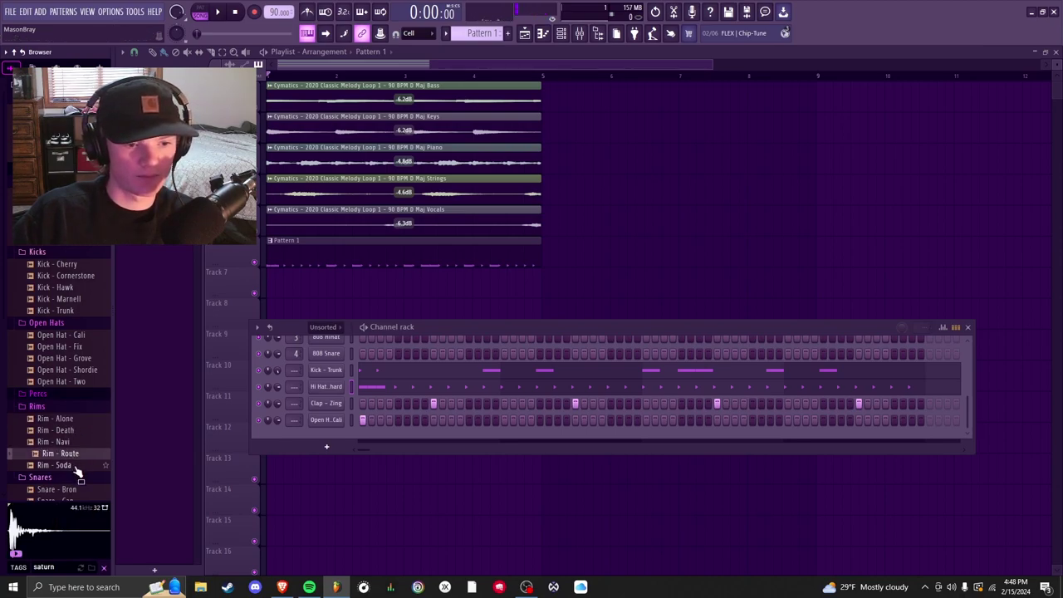
{"action": "left_click", "coordinate": [73, 465]}
{"action": "left_click", "coordinate": [73, 443]}
{"action": "left_click", "coordinate": [65, 431]}
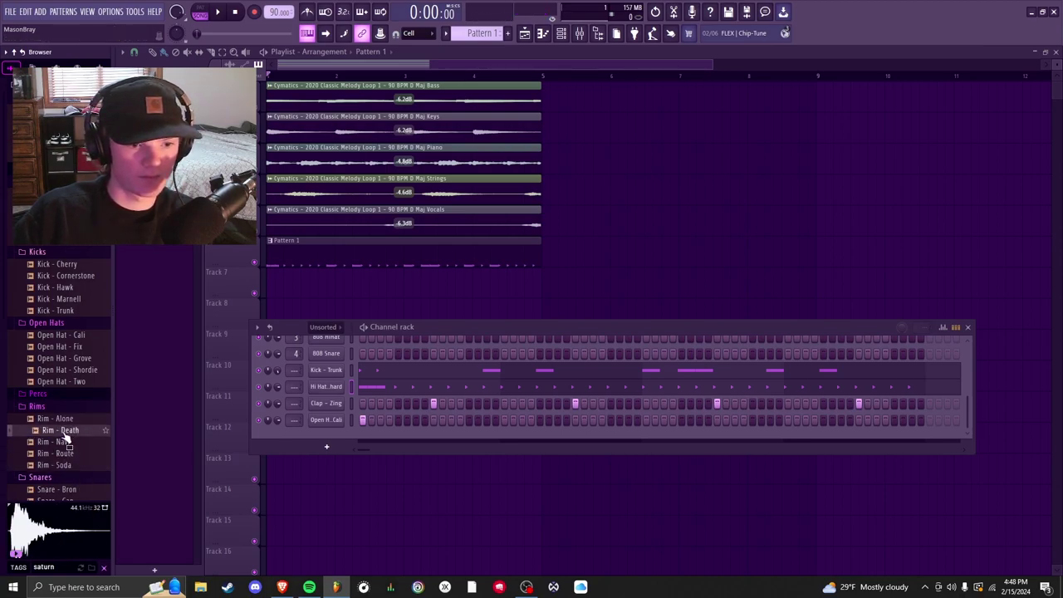
{"action": "left_click", "coordinate": [66, 442]}
{"action": "left_click", "coordinate": [73, 453]}
{"action": "left_click", "coordinate": [78, 465]}
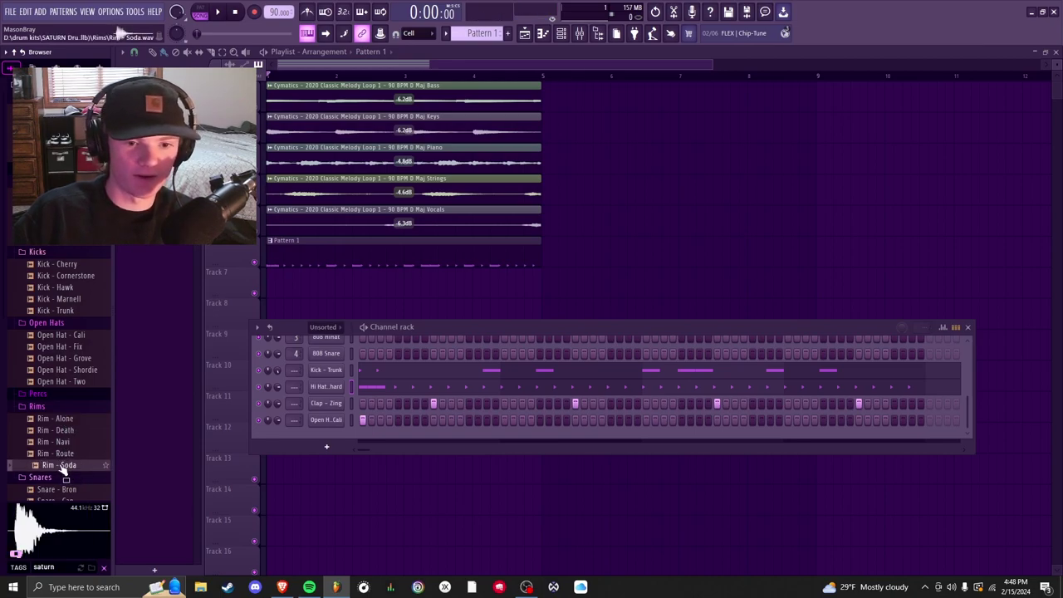
Step: Add Rim - Soda as a channel below Clap - Zing, place rim hits late in the pattern and play the beat
{"action": "left_click_drag", "start_coordinate": [67, 467], "coordinate": [337, 417]}
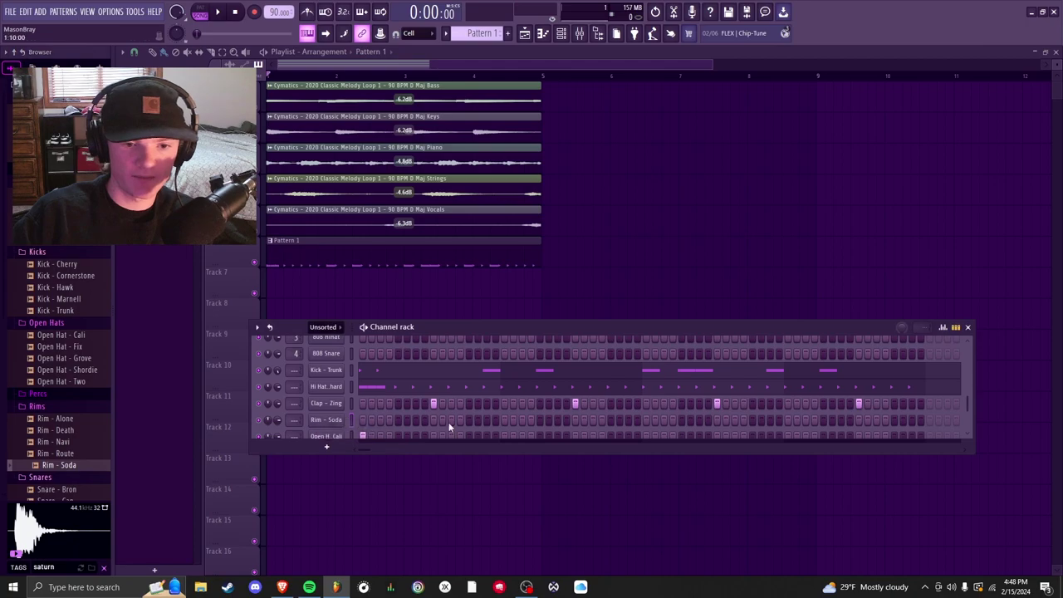
{"action": "scroll", "coordinate": [525, 420], "scroll_direction": "down", "scroll_amount": 1}
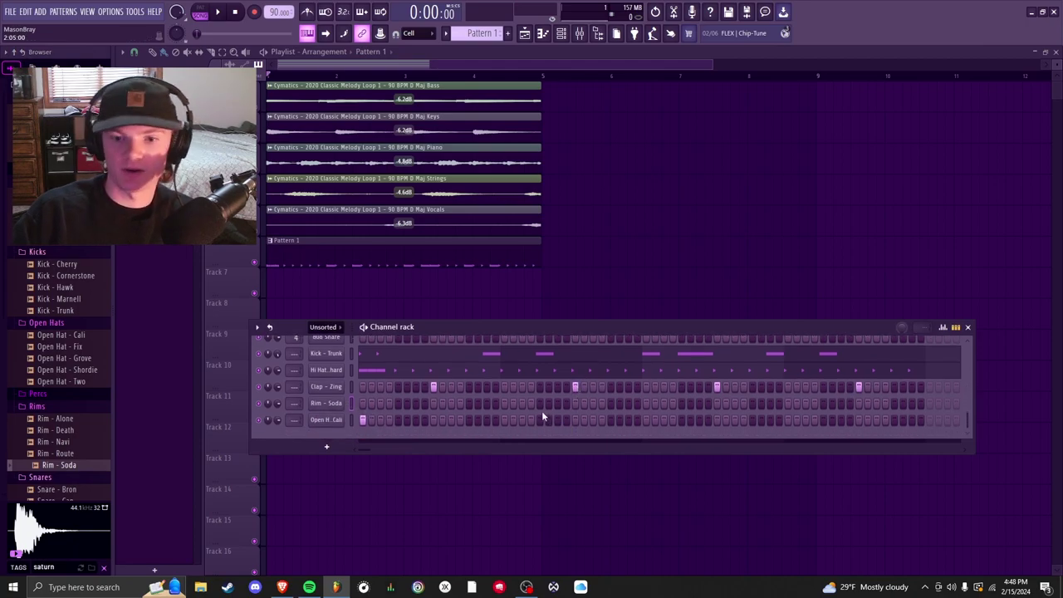
{"action": "key", "text": "space"}
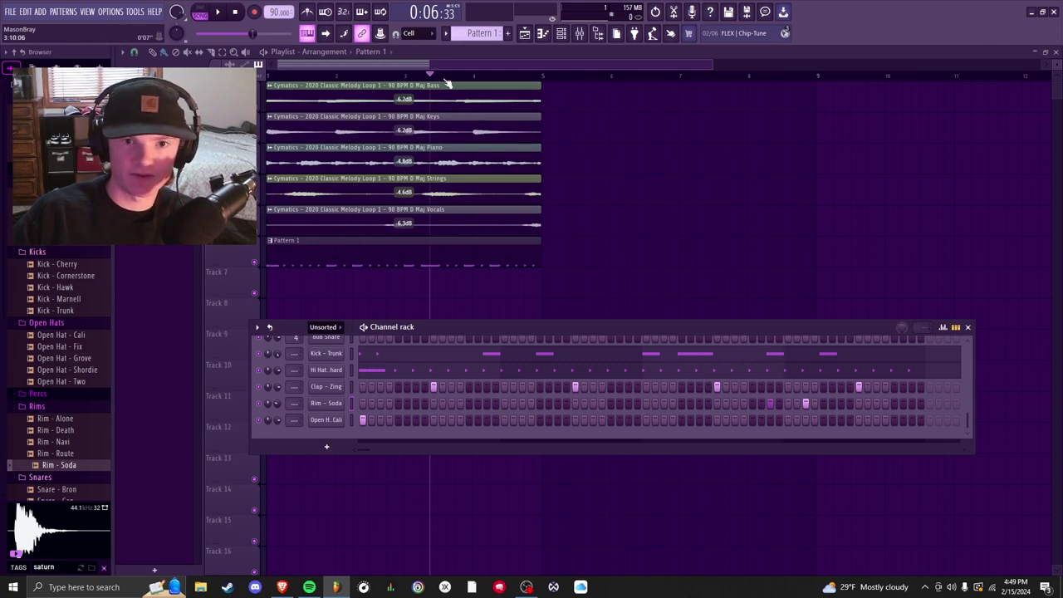
Step: Solo the Piano stem in the playlist, route its audio clip to mixer track 1 and bring up the mixer
{"action": "left_click_drag", "start_coordinate": [445, 79], "coordinate": [470, 78]}
{"action": "left_click", "coordinate": [561, 34]}
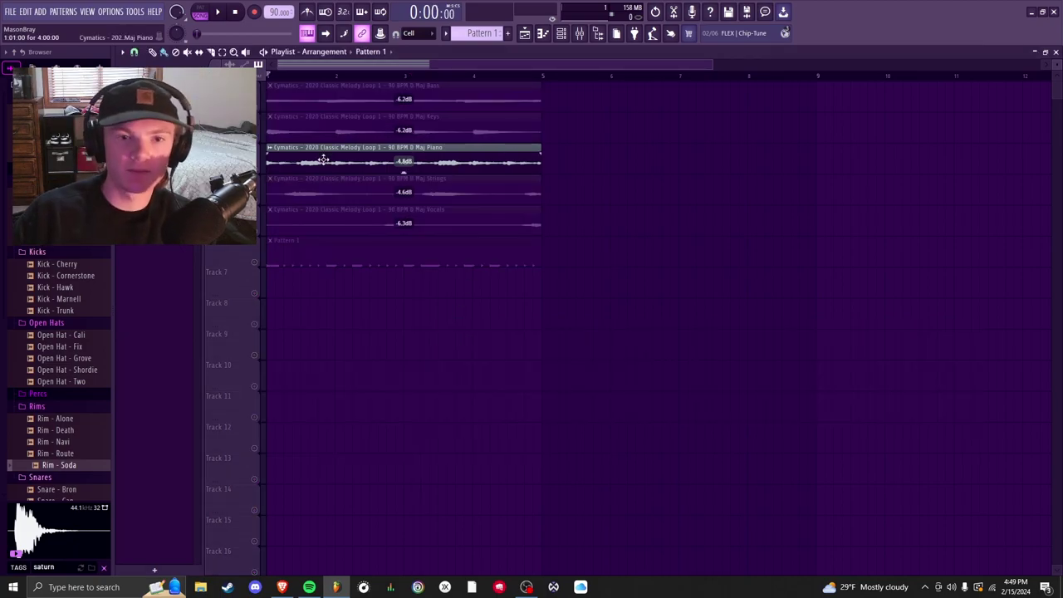
{"action": "double_click", "coordinate": [324, 161]}
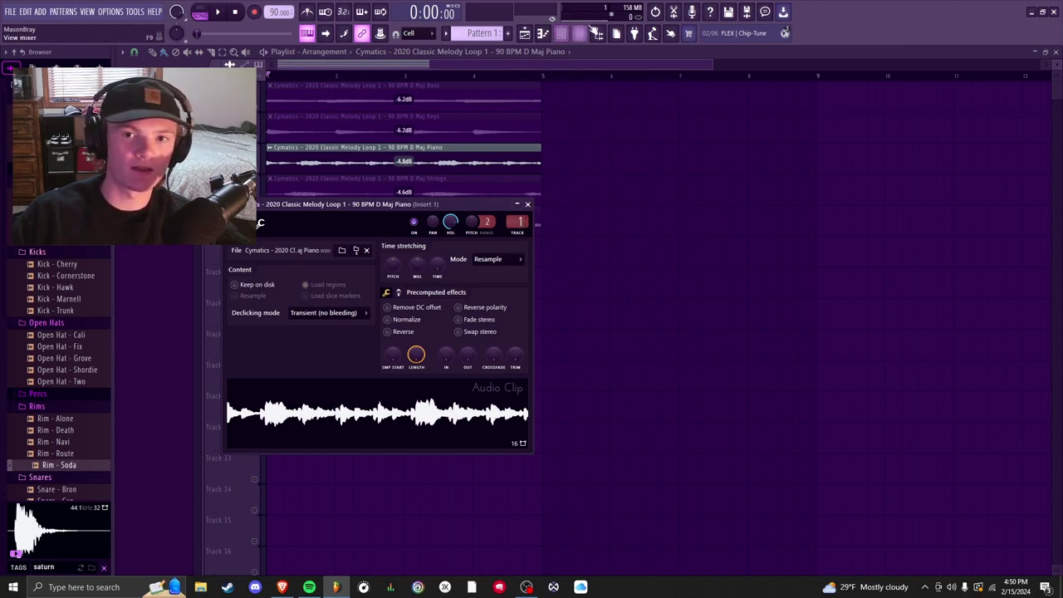
{"action": "left_click", "coordinate": [580, 33]}
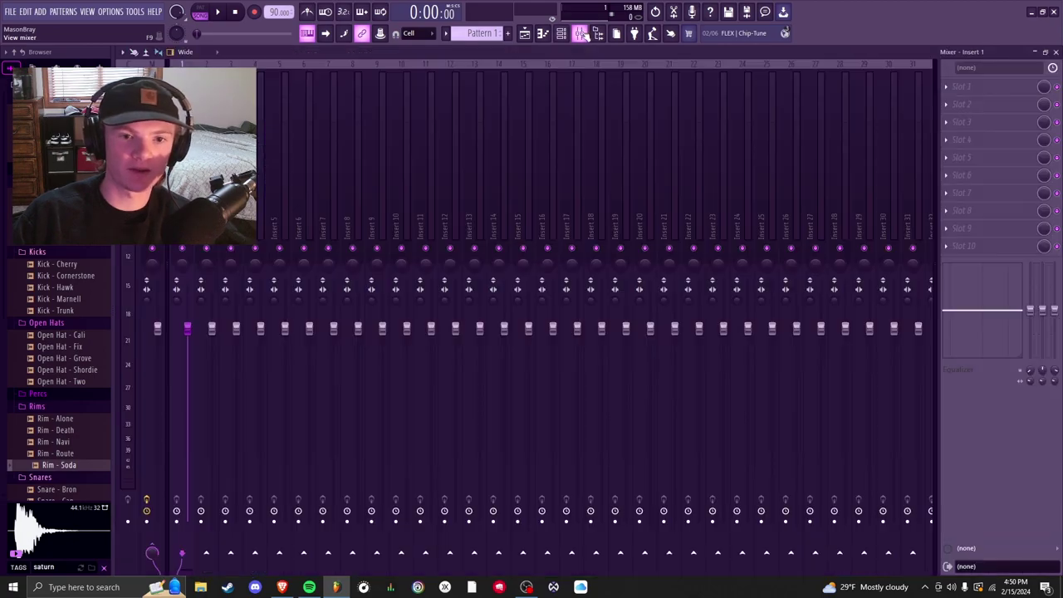
Step: Load Fruity Reeverb 2 in Insert 1's first effect slot, reducing its dry level to 46% and raising the wet level
{"action": "left_click", "coordinate": [976, 93]}
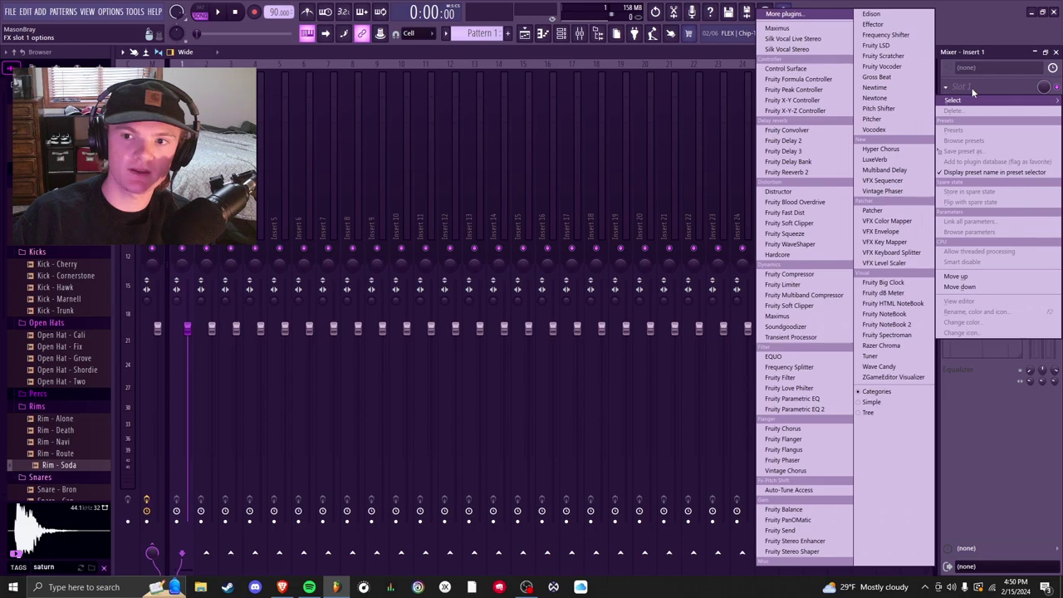
{"action": "left_click", "coordinate": [798, 172]}
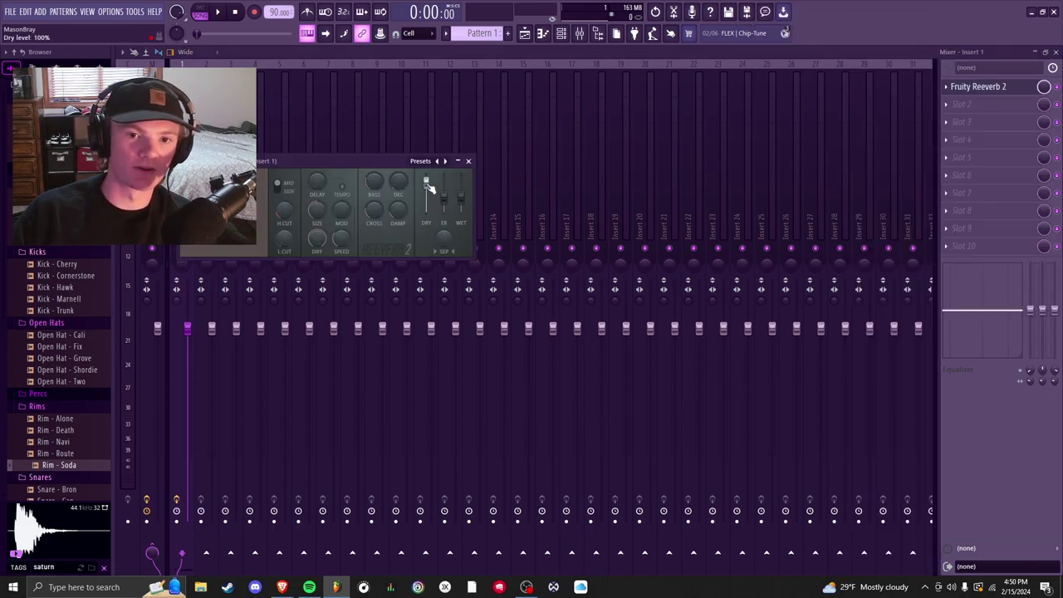
{"action": "left_click_drag", "start_coordinate": [428, 187], "coordinate": [461, 190]}
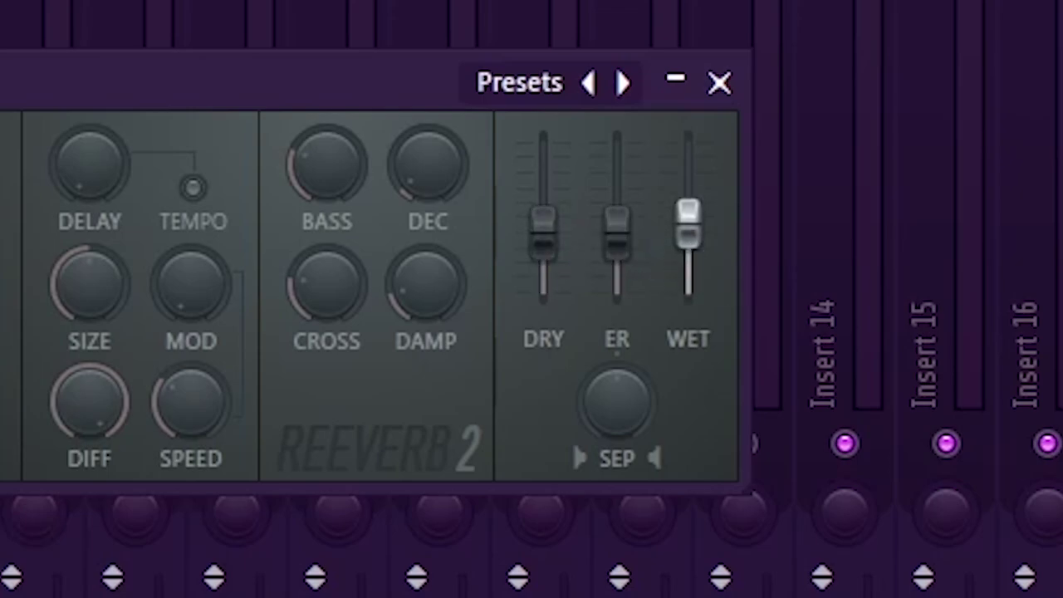
{"action": "left_click_drag", "start_coordinate": [688, 214], "coordinate": [689, 186]}
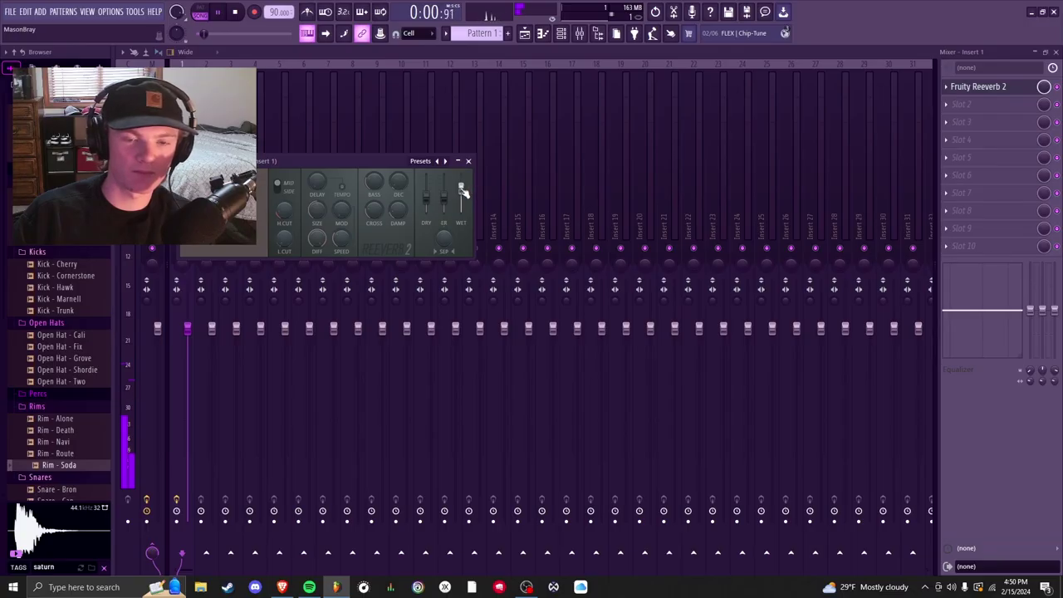
{"action": "left_click_drag", "start_coordinate": [463, 192], "coordinate": [426, 195]}
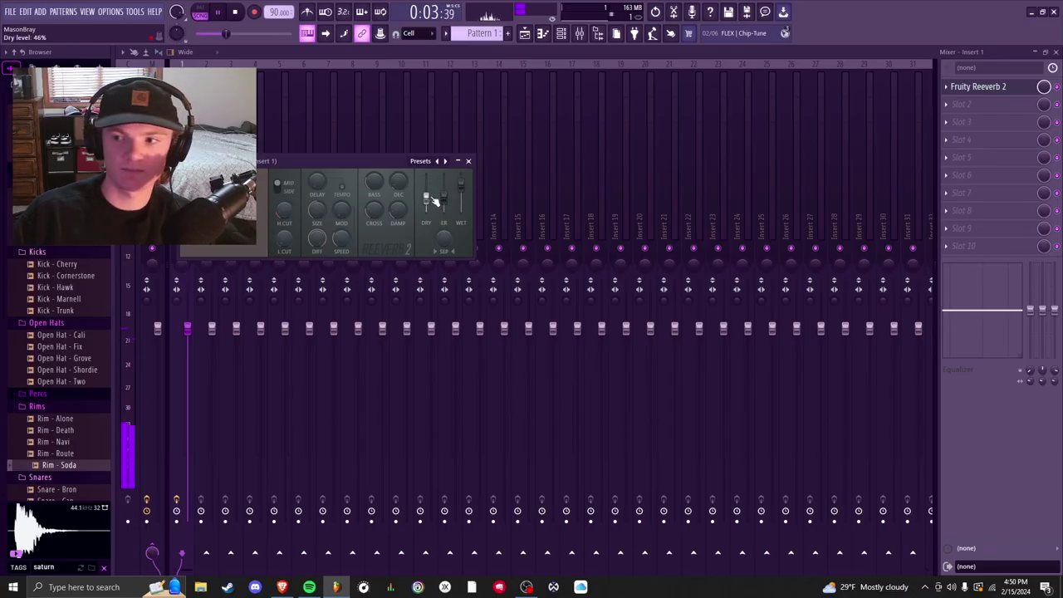
{"action": "left_click", "coordinate": [469, 161]}
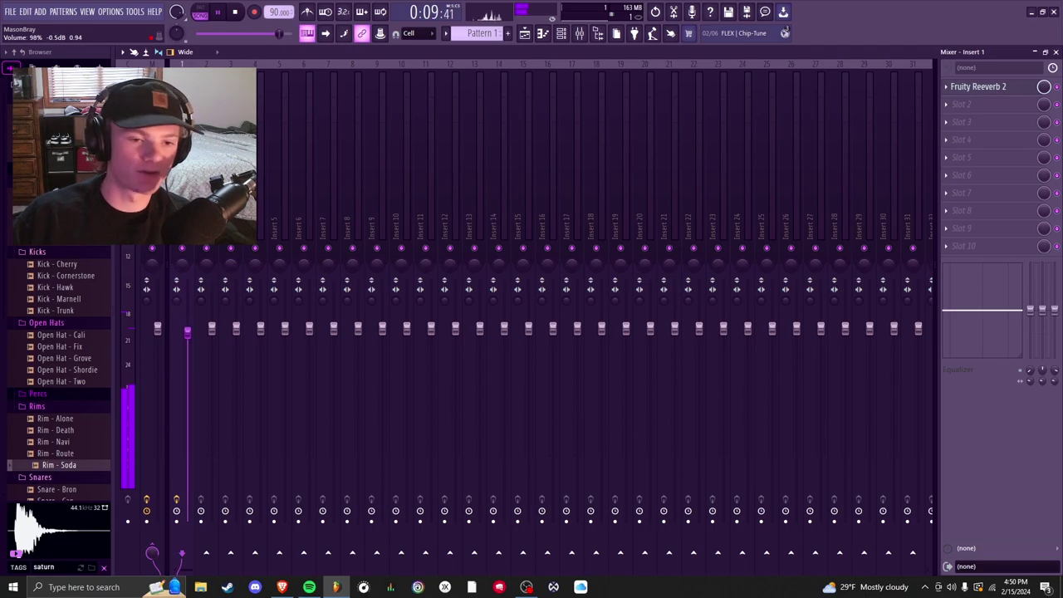
Step: Lower the volume fader of Insert 1 in the mixer for the Piano stem
{"action": "left_click_drag", "start_coordinate": [187, 328], "coordinate": [187, 359]}
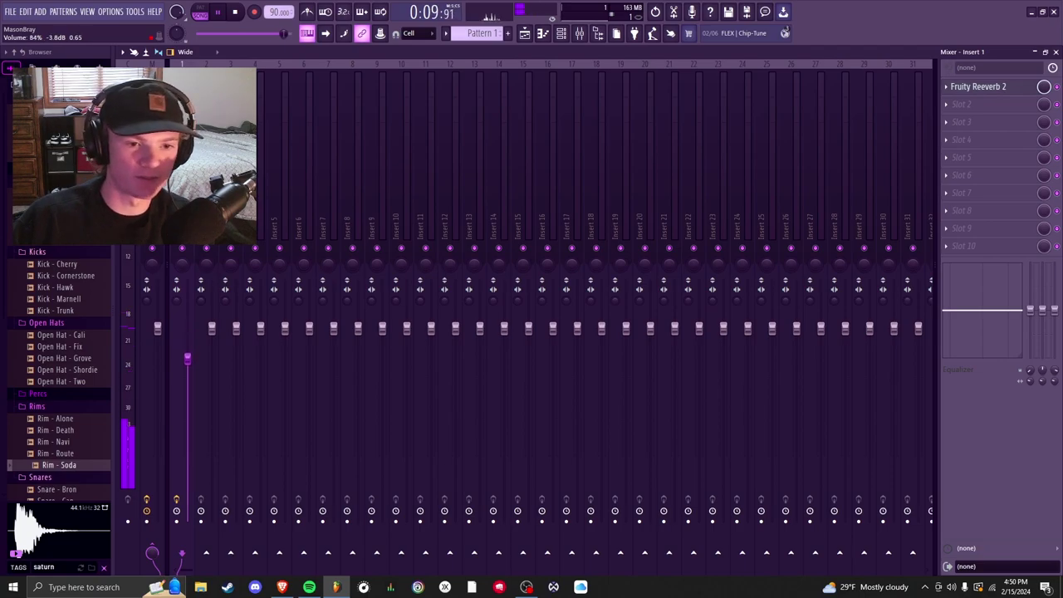
Step: Shift the stems and Pattern 1 to start at bar 5, place a Bass stem copy at bar 1 and play it
{"action": "left_click", "coordinate": [1056, 52]}
{"action": "left_click", "coordinate": [268, 178]}
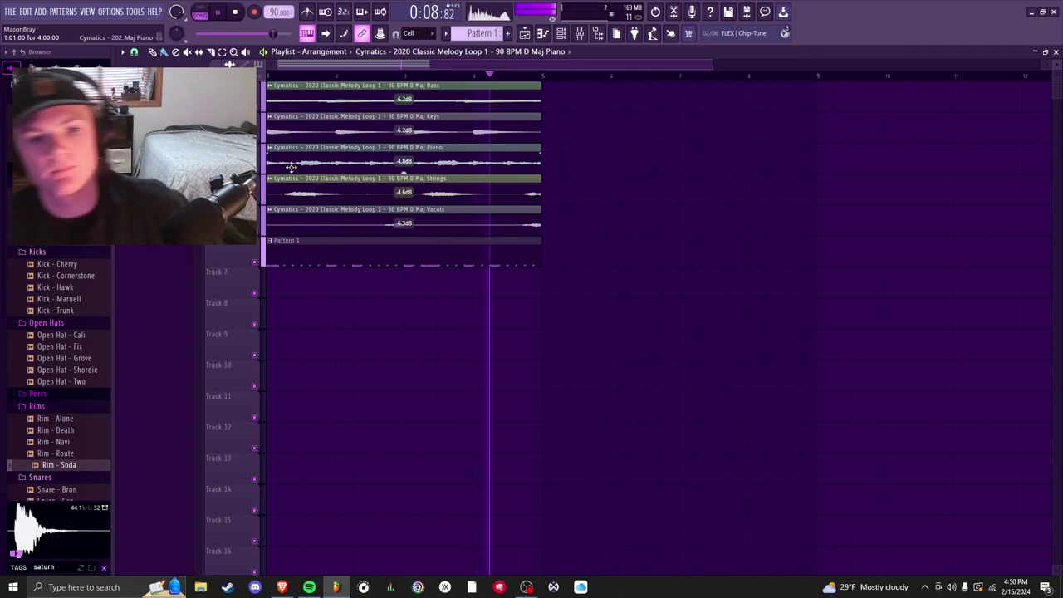
{"action": "key", "text": "space"}
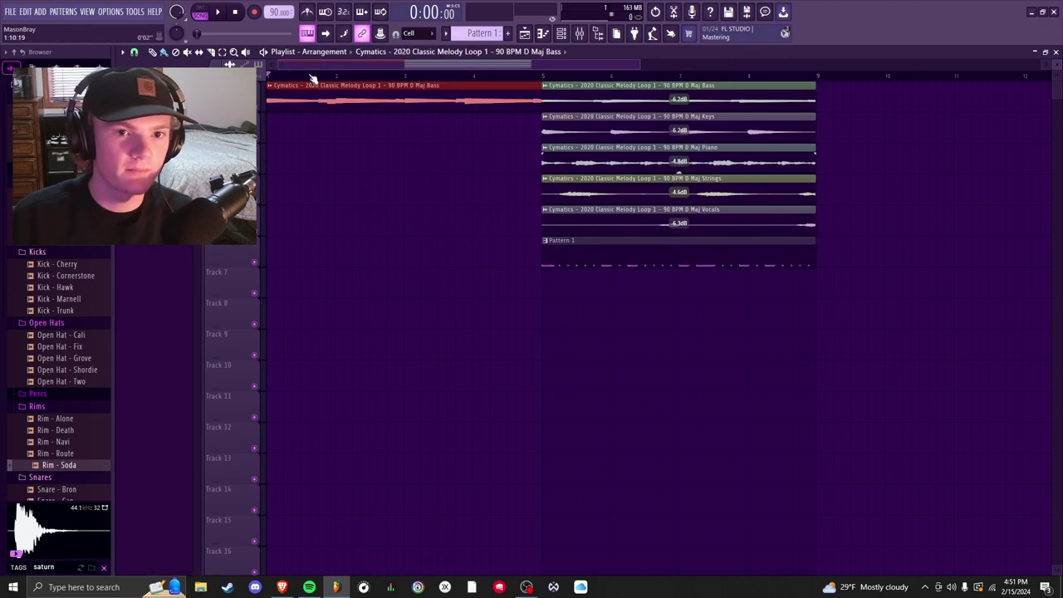
{"action": "key", "text": "space"}
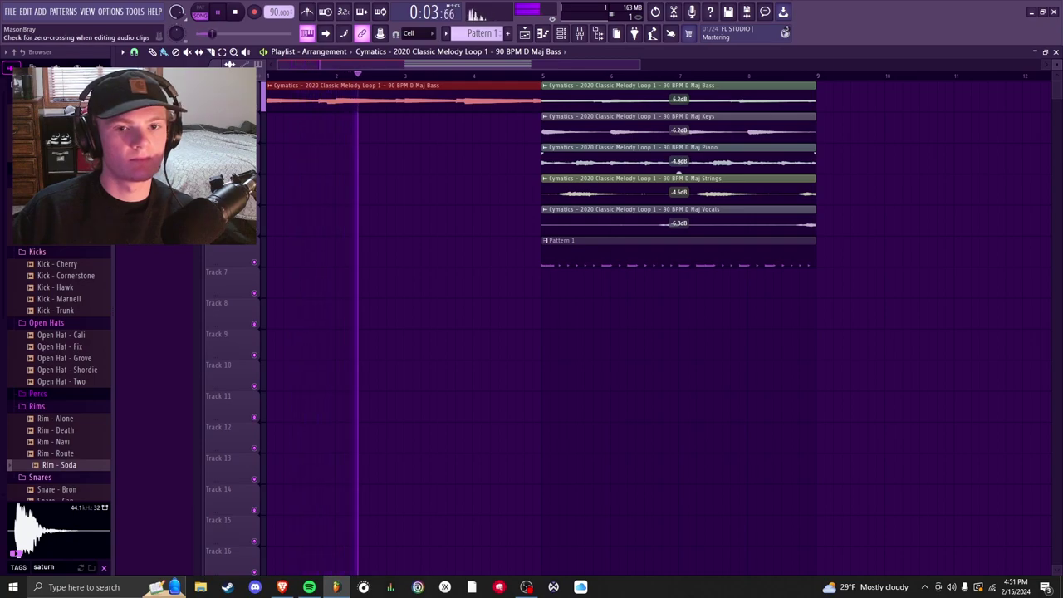
{"action": "key", "text": "space"}
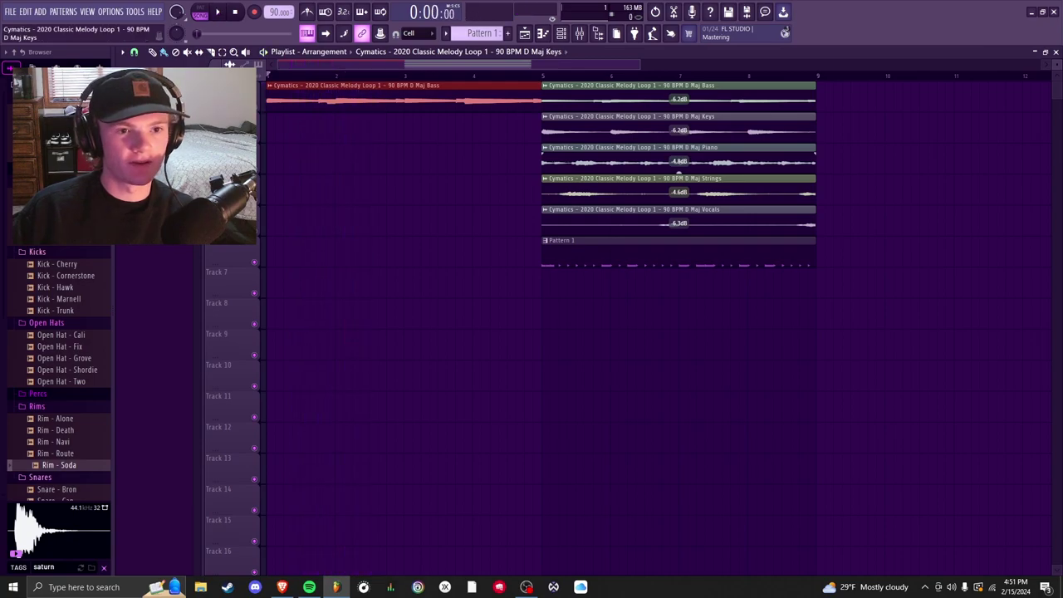
Step: Add a shortened Keys stem clip with a fade-in on track 2 from bar 3 to bar 5, and play the intro
{"action": "left_click_drag", "start_coordinate": [158, 106], "coordinate": [431, 127]}
{"action": "key", "text": "space"}
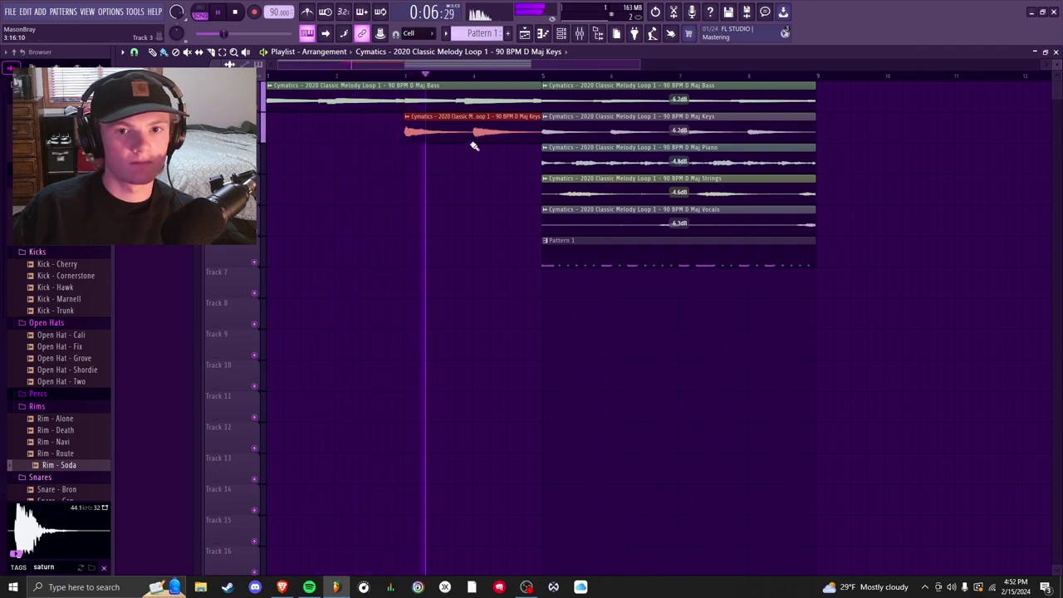
{"action": "key", "text": "space"}
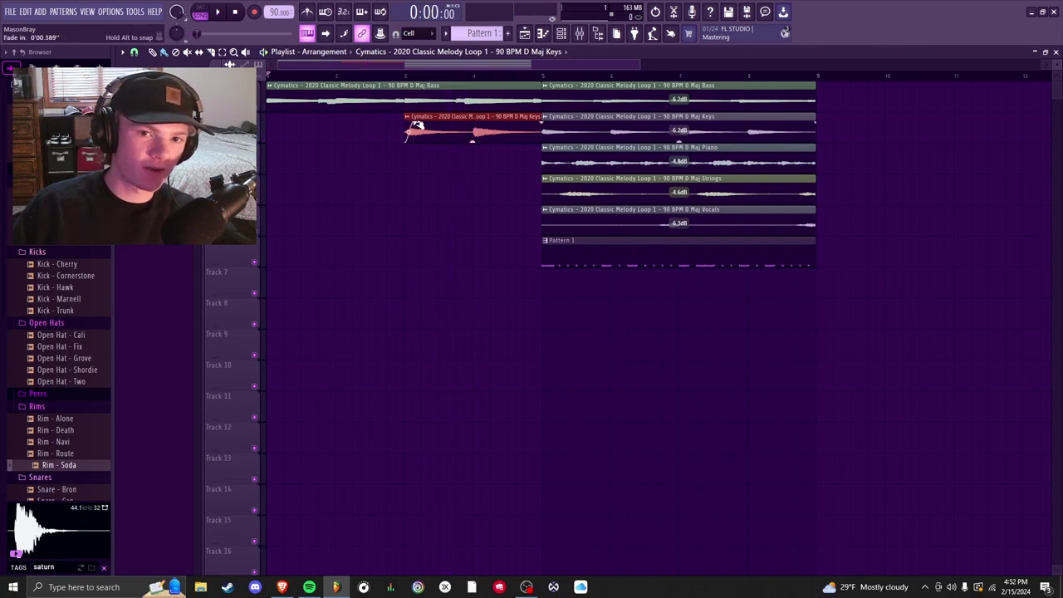
{"action": "scroll", "coordinate": [438, 126], "scroll_direction": "up", "scroll_amount": 4}
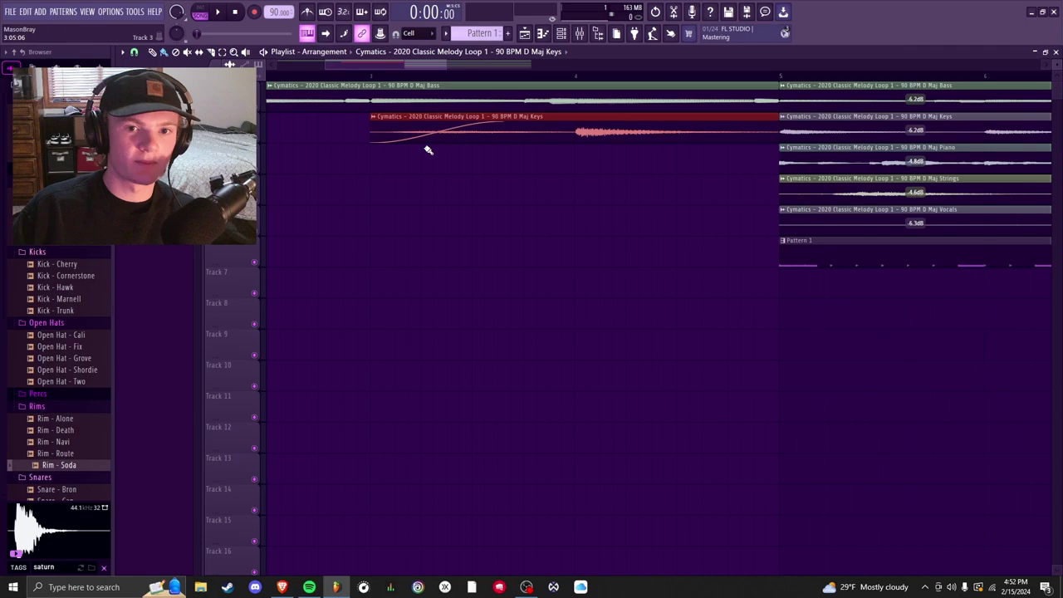
{"action": "left_click", "coordinate": [301, 75]}
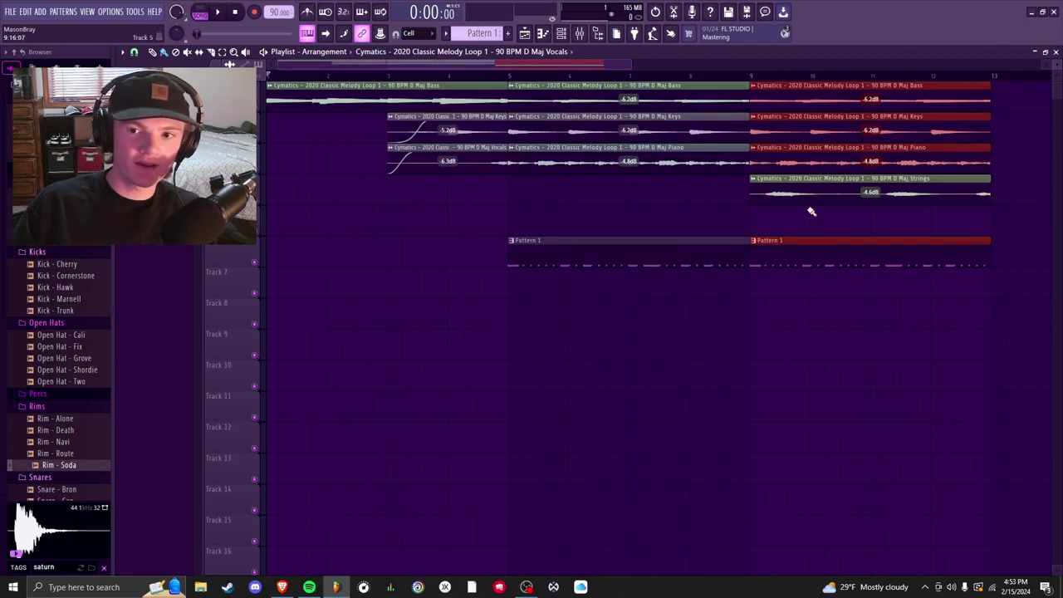
Step: Place a faded-in Vocals stem at bar 3 below the Keys clip and delete the Vocals clip starting at bar 5
{"action": "left_click_drag", "start_coordinate": [799, 193], "coordinate": [557, 193]}
{"action": "left_click_drag", "start_coordinate": [783, 373], "coordinate": [835, 57]}
{"action": "key", "text": "Delete"}
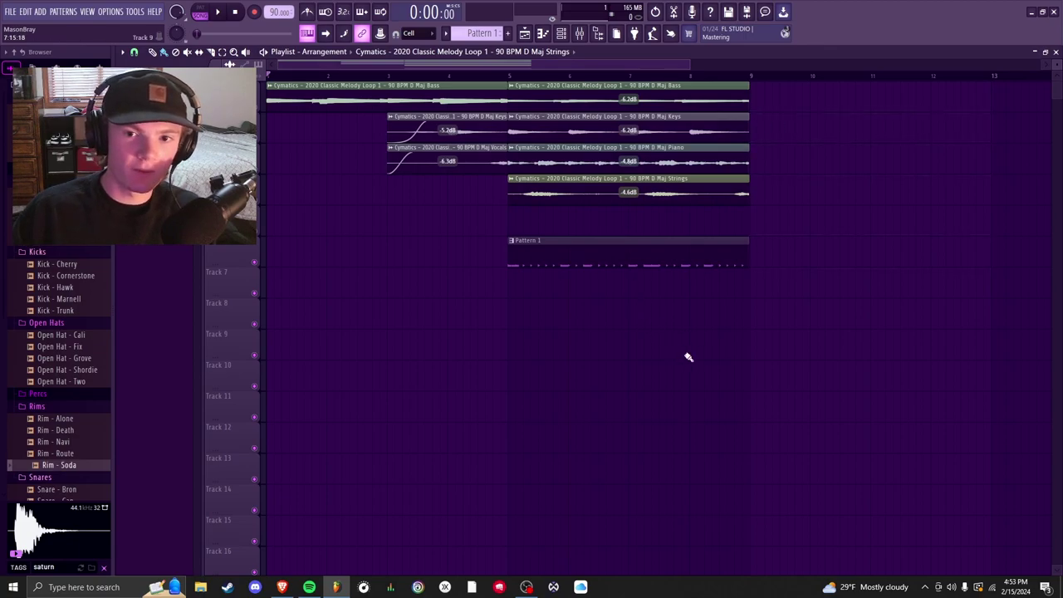
Step: Duplicate all the clips starting at bar 5 to bar 9, and delete the Strings clip from the bar 5 section
{"action": "left_click_drag", "start_coordinate": [688, 357], "coordinate": [636, 83]}
{"action": "left_click_drag", "start_coordinate": [776, 407], "coordinate": [633, 92]}
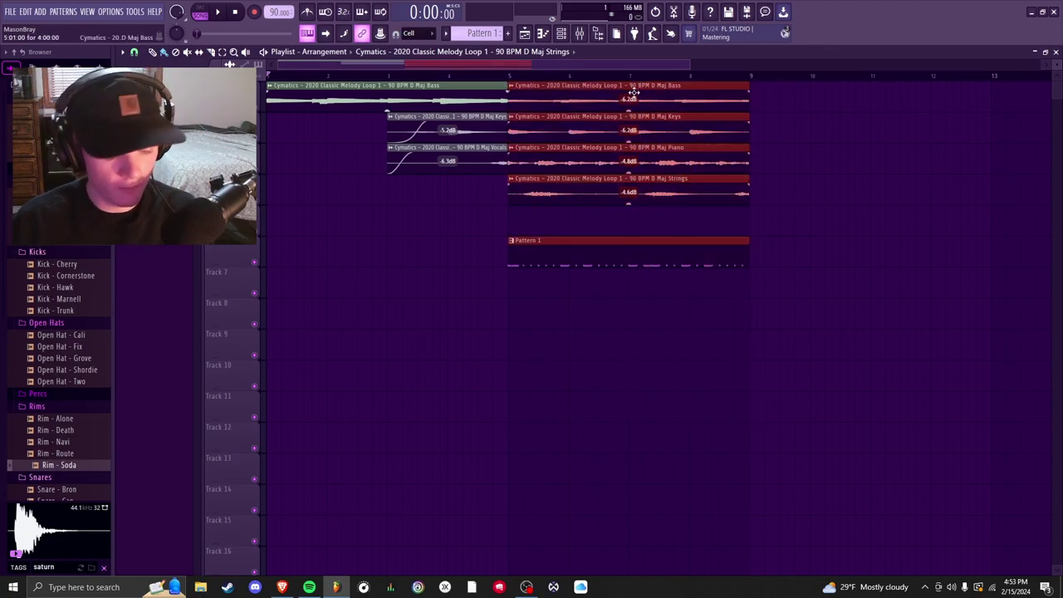
{"action": "key", "text": "ctrl+b"}
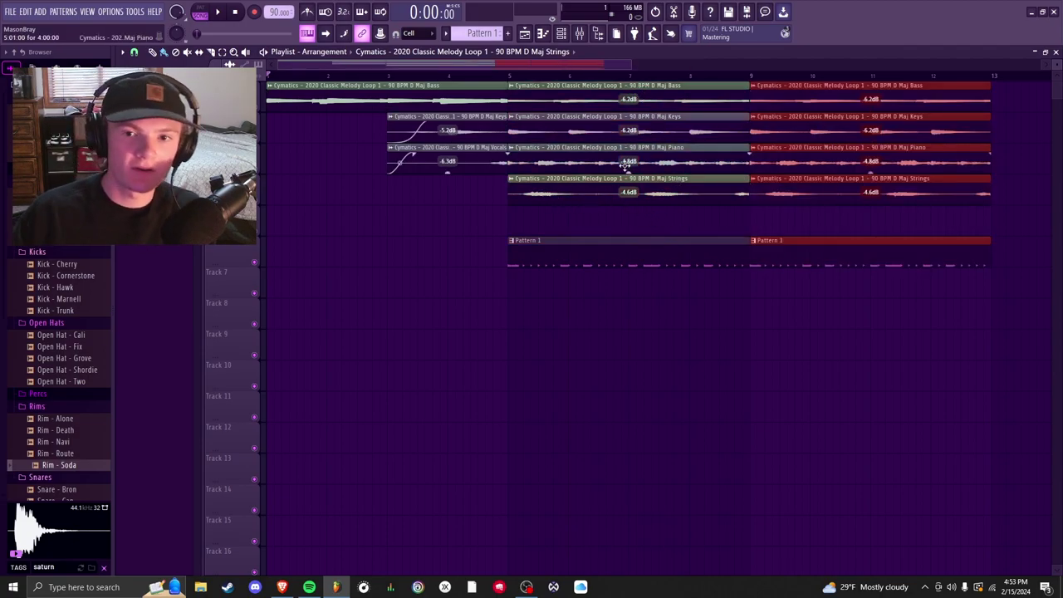
{"action": "right_click", "coordinate": [640, 189]}
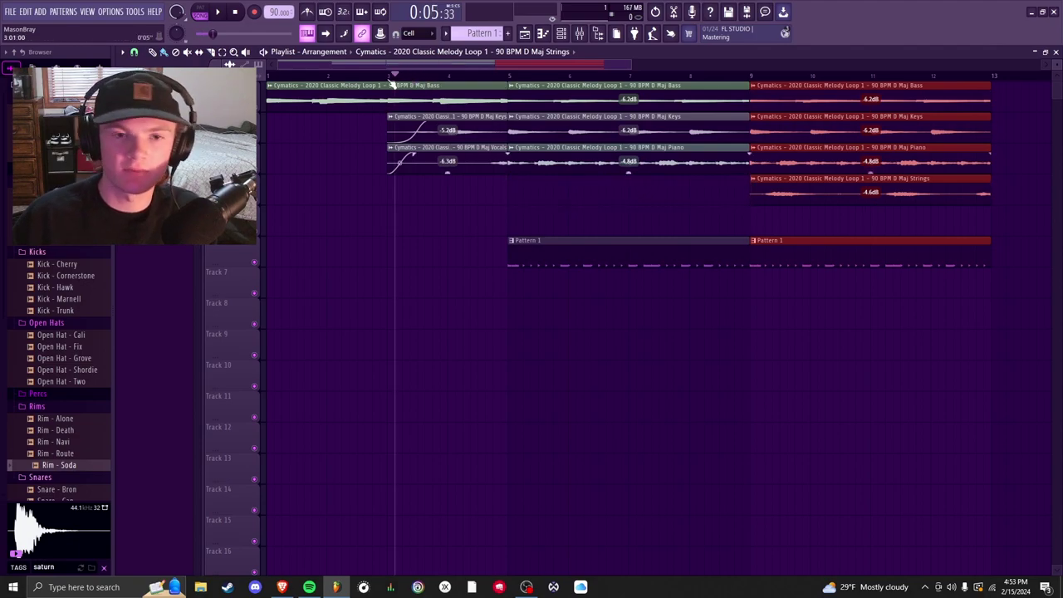
Step: Play the arrangement from bar 3 through the bar 9 section to check how the stems and drums build
{"action": "key", "text": "space"}
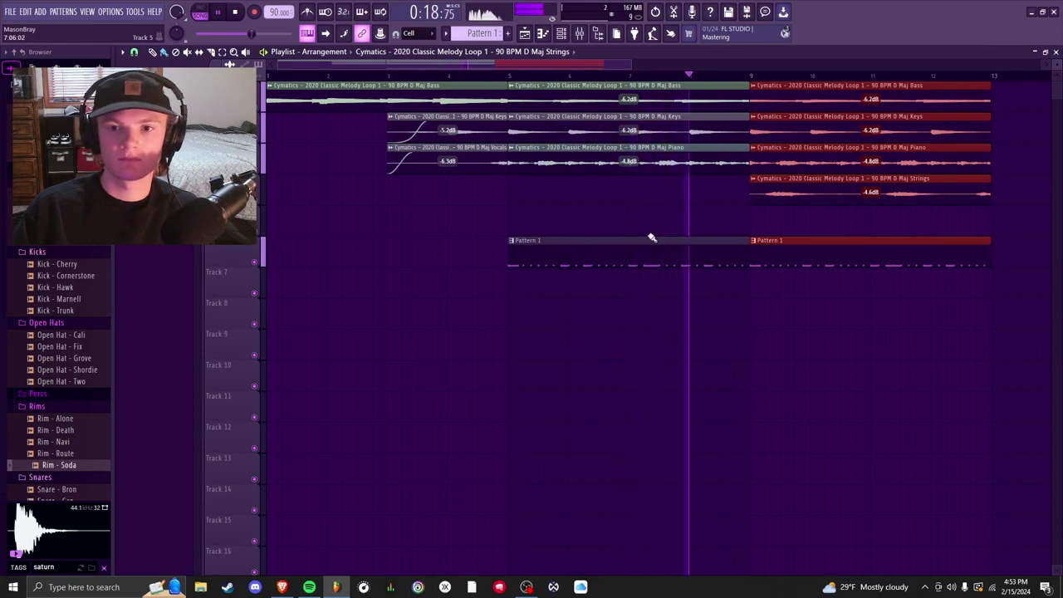
{"action": "left_click_drag", "start_coordinate": [870, 305], "coordinate": [821, 320]}
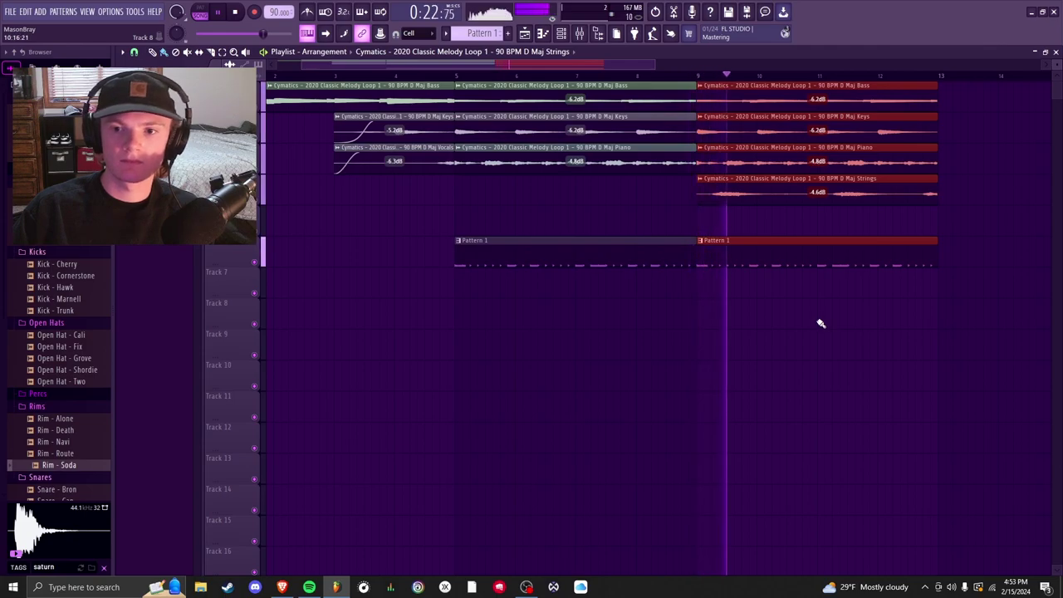
{"action": "left_click", "coordinate": [819, 213]}
{"action": "right_click", "coordinate": [820, 213]}
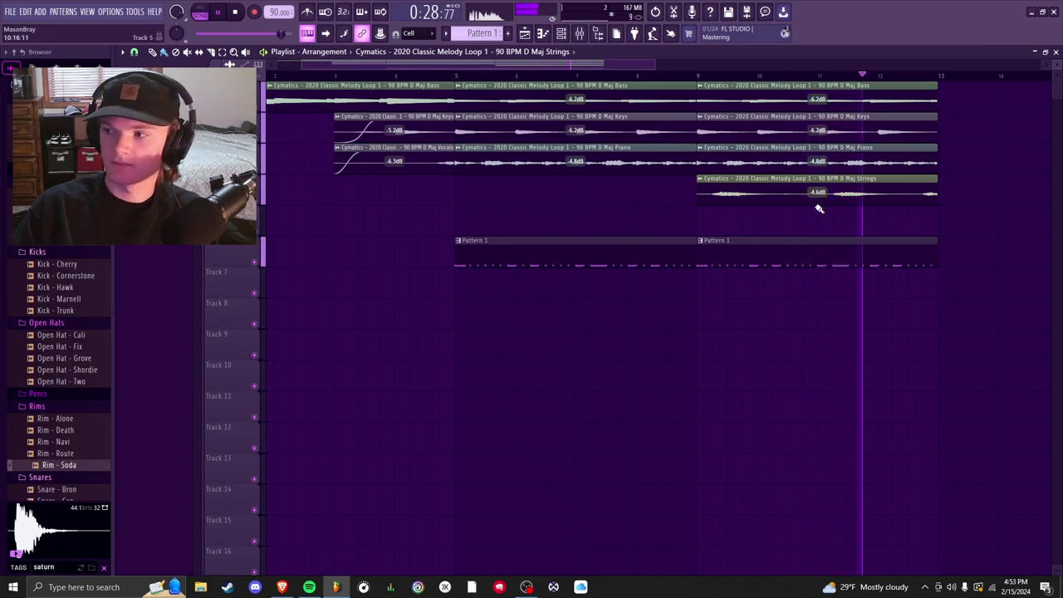
{"action": "left_click_drag", "start_coordinate": [826, 227], "coordinate": [783, 242]}
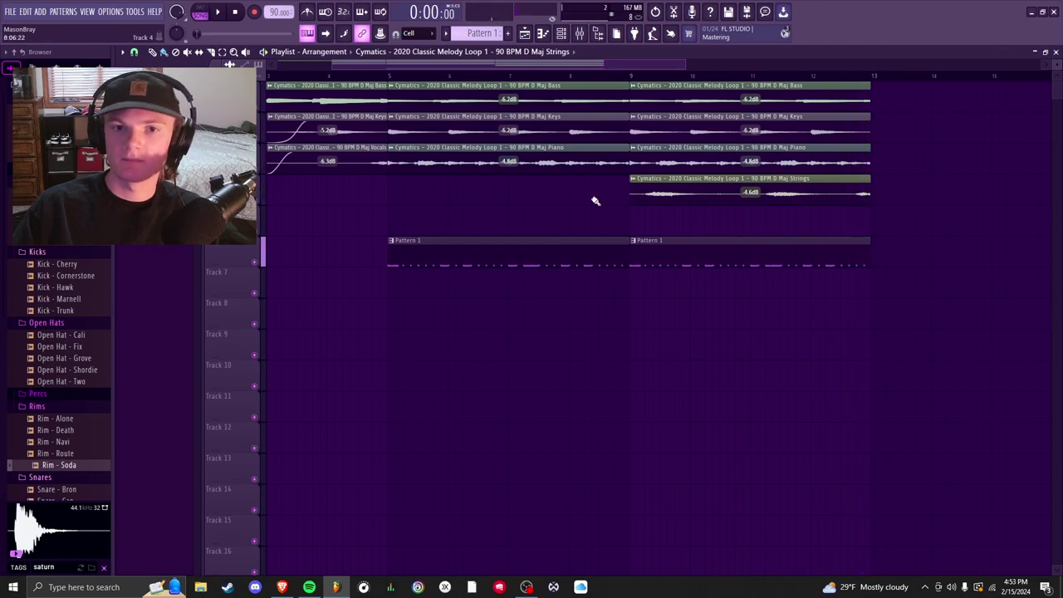
Step: Remove the fade-in from the opening Bass clip and create an automation clip for the Master track's volume
{"action": "scroll", "coordinate": [729, 230], "scroll_direction": "left", "scroll_amount": 4}
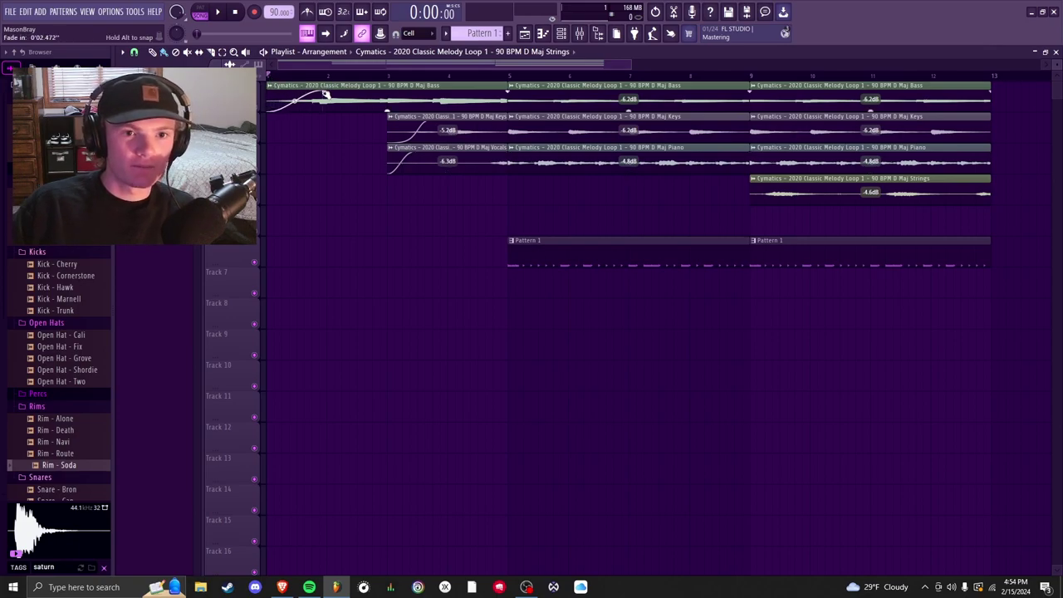
{"action": "left_click_drag", "start_coordinate": [327, 96], "coordinate": [267, 97]}
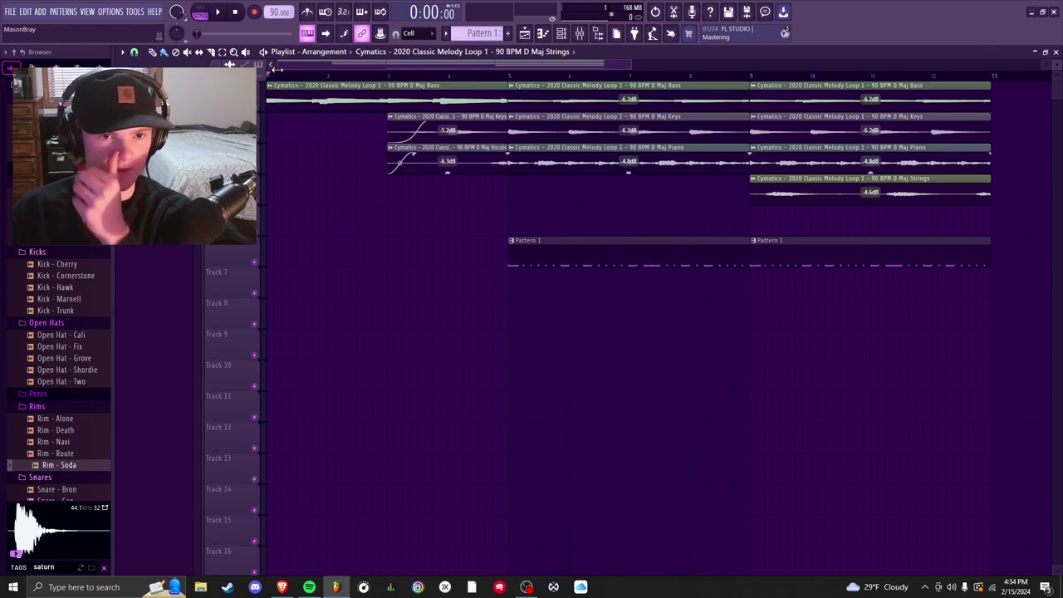
{"action": "left_click", "coordinate": [580, 33]}
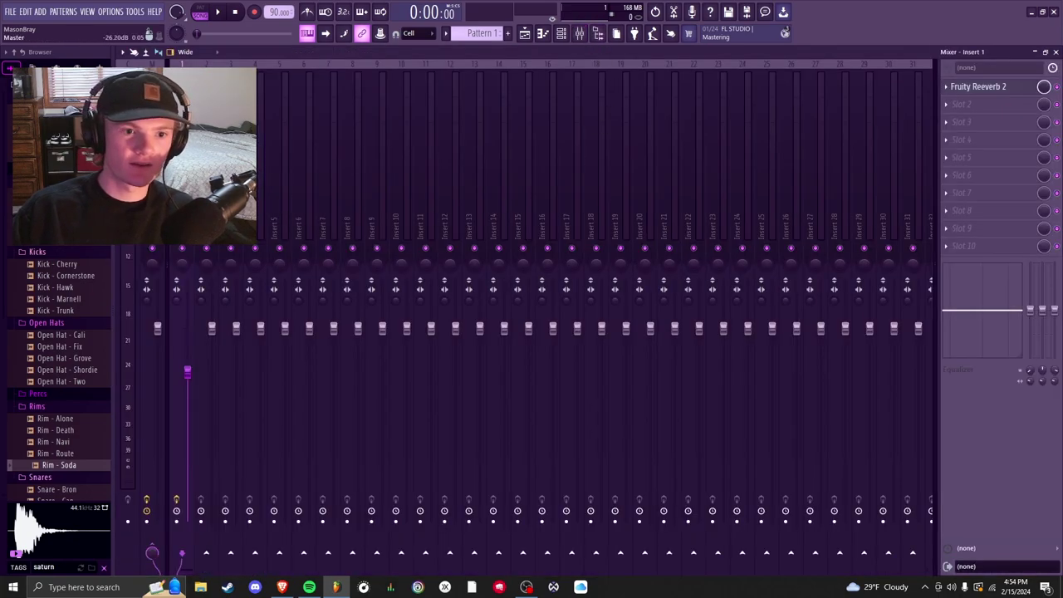
{"action": "left_click", "coordinate": [152, 175]}
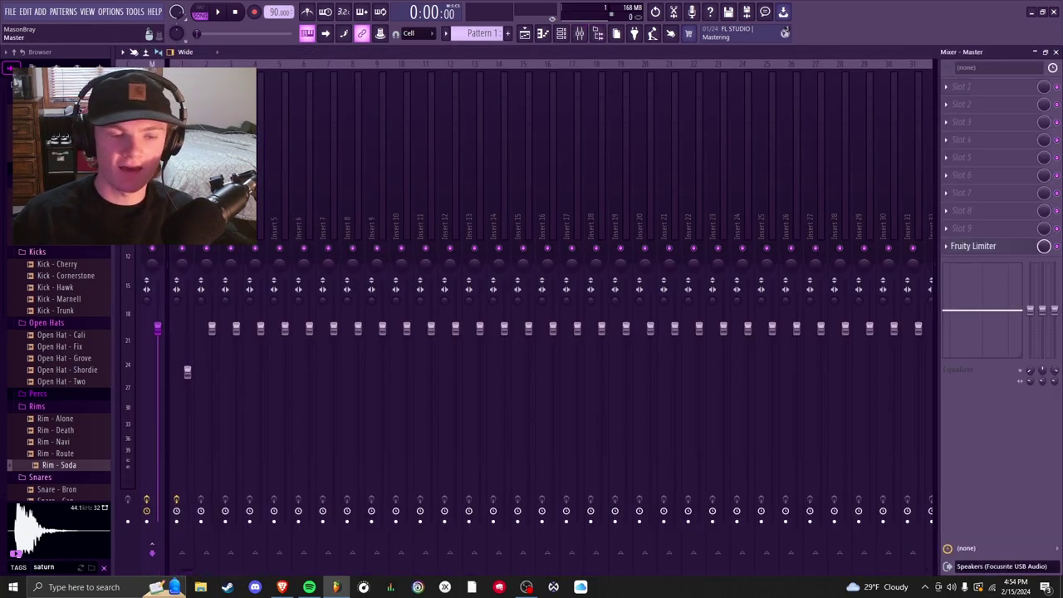
{"action": "right_click", "coordinate": [159, 331]}
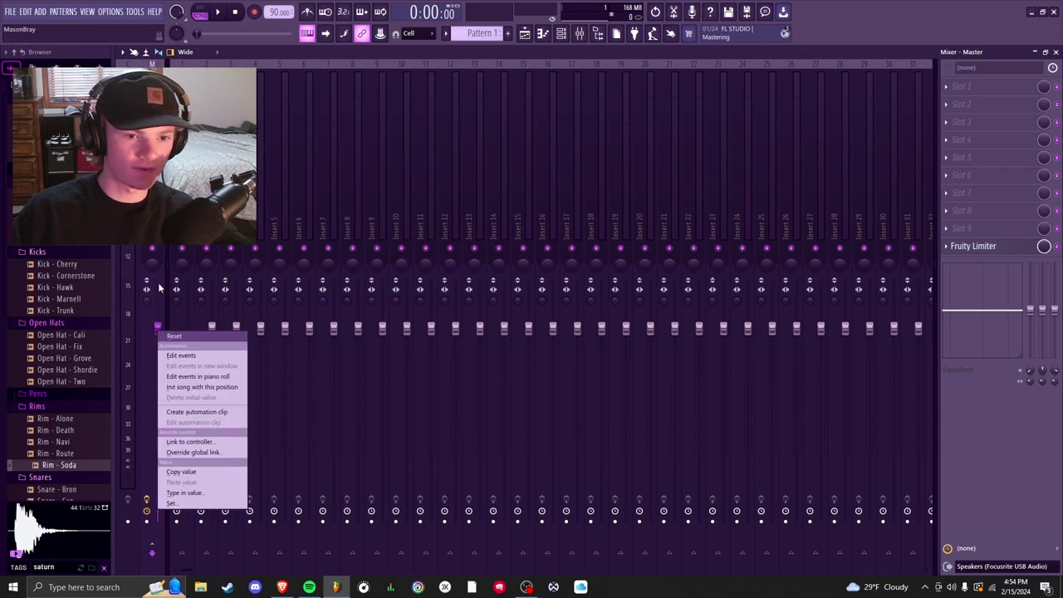
{"action": "left_click", "coordinate": [197, 413]}
{"action": "left_click", "coordinate": [1055, 51]}
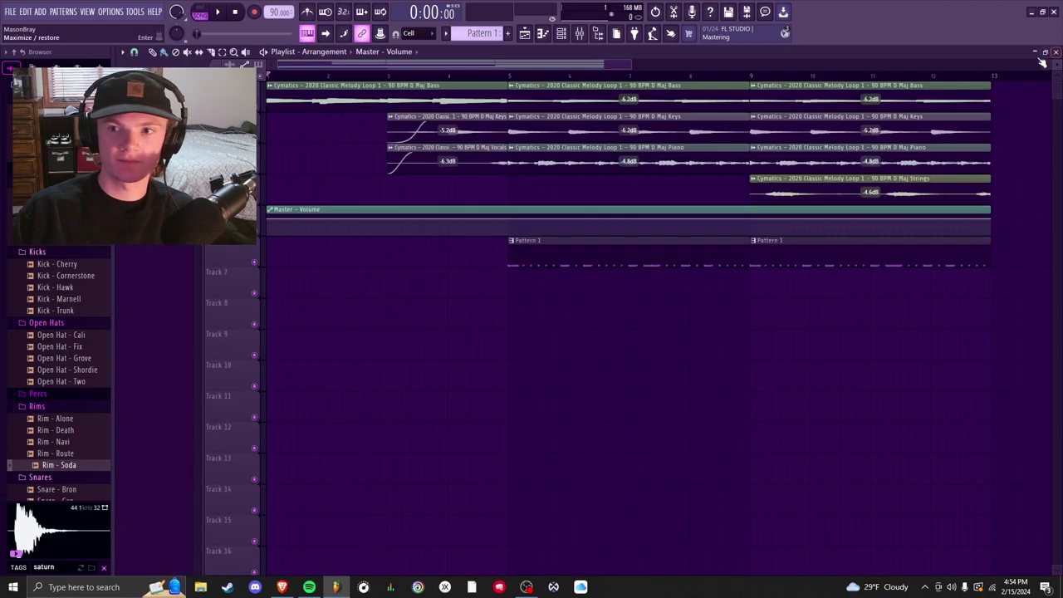
Step: Lower the Master - Volume automation's start point to the minimum, shorten the clip to bar 1 only and play the rise
{"action": "scroll", "coordinate": [603, 186], "scroll_direction": "down", "scroll_amount": 2}
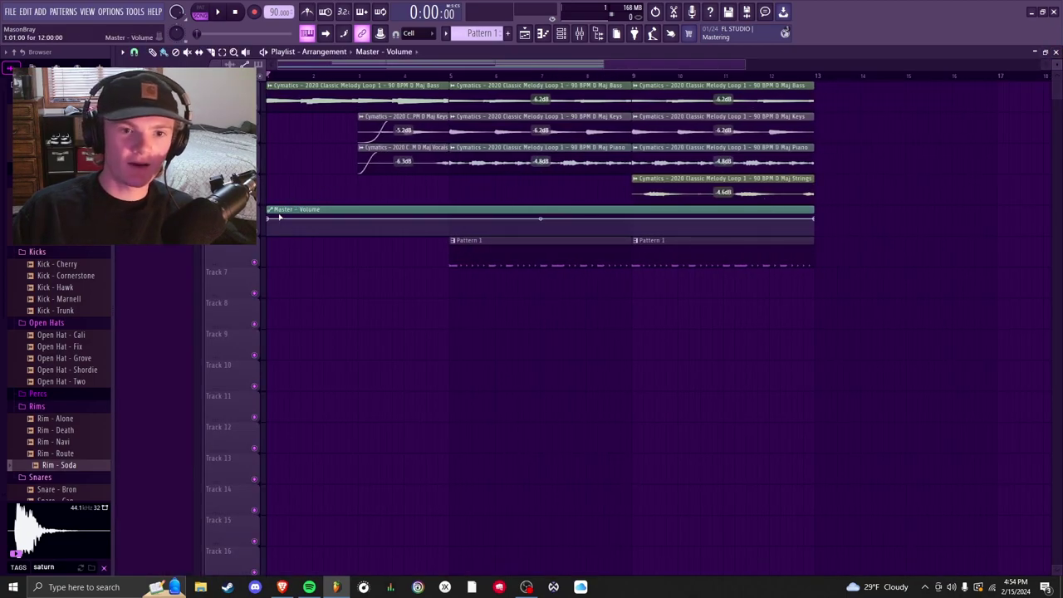
{"action": "left_click_drag", "start_coordinate": [268, 218], "coordinate": [269, 239]}
{"action": "key", "text": "space"}
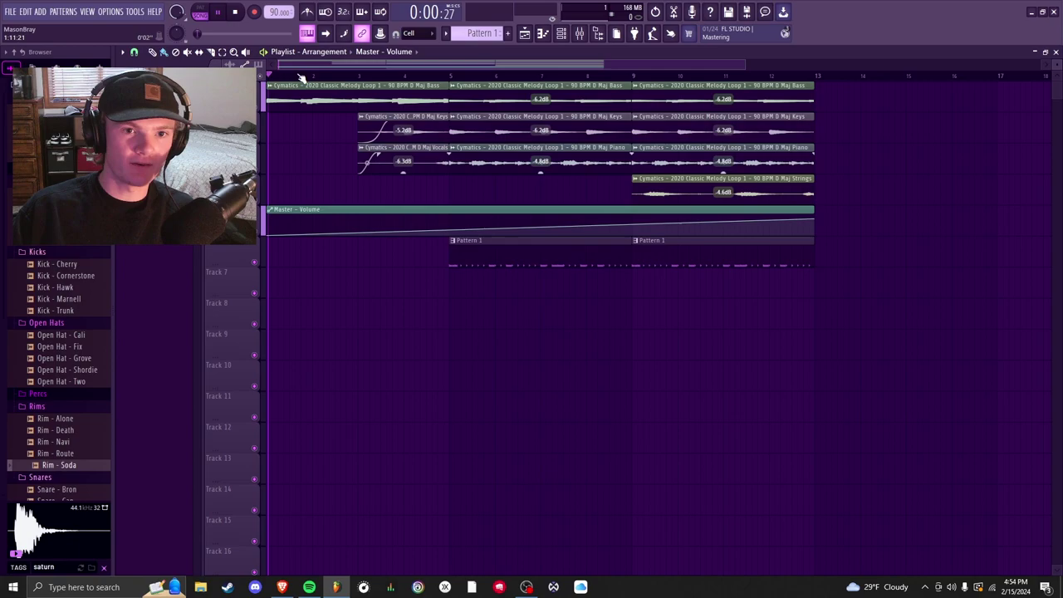
{"action": "left_click_drag", "start_coordinate": [302, 78], "coordinate": [280, 96]}
{"action": "left_click_drag", "start_coordinate": [805, 211], "coordinate": [309, 205]}
{"action": "key", "text": "space"}
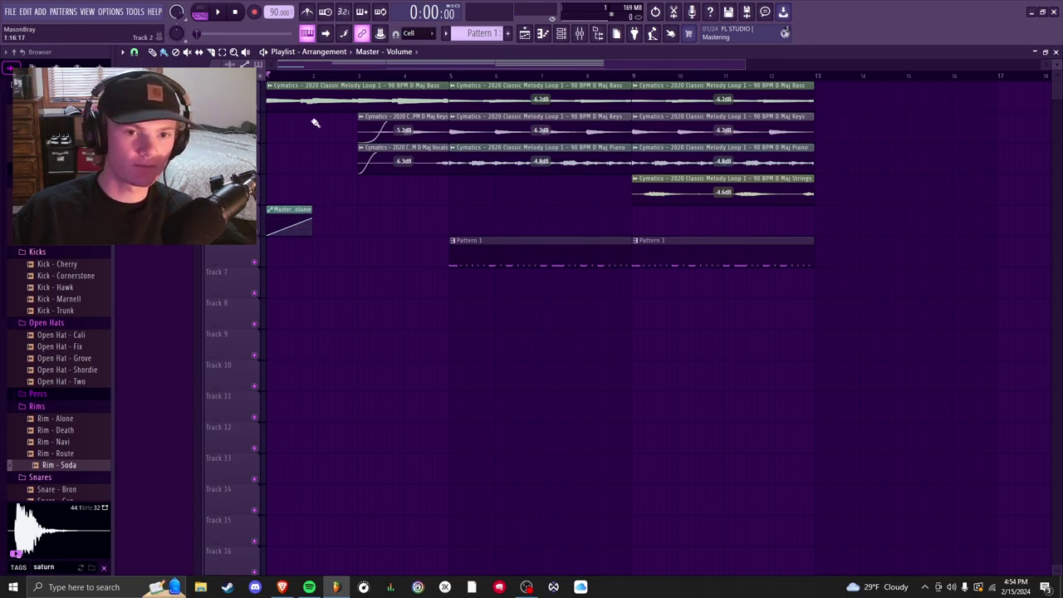
{"action": "key", "text": "space"}
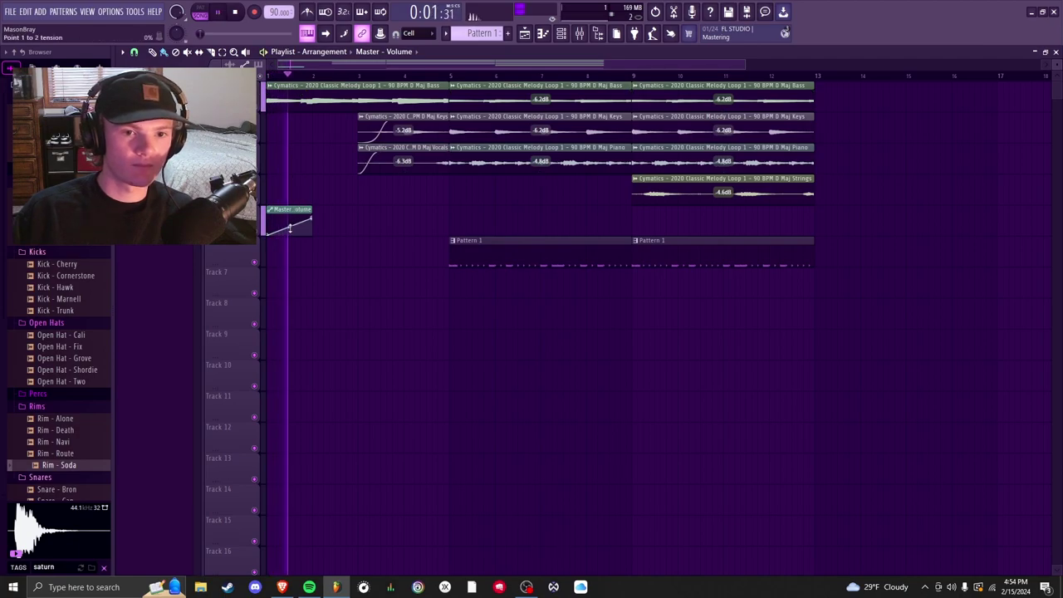
{"action": "key", "text": "space"}
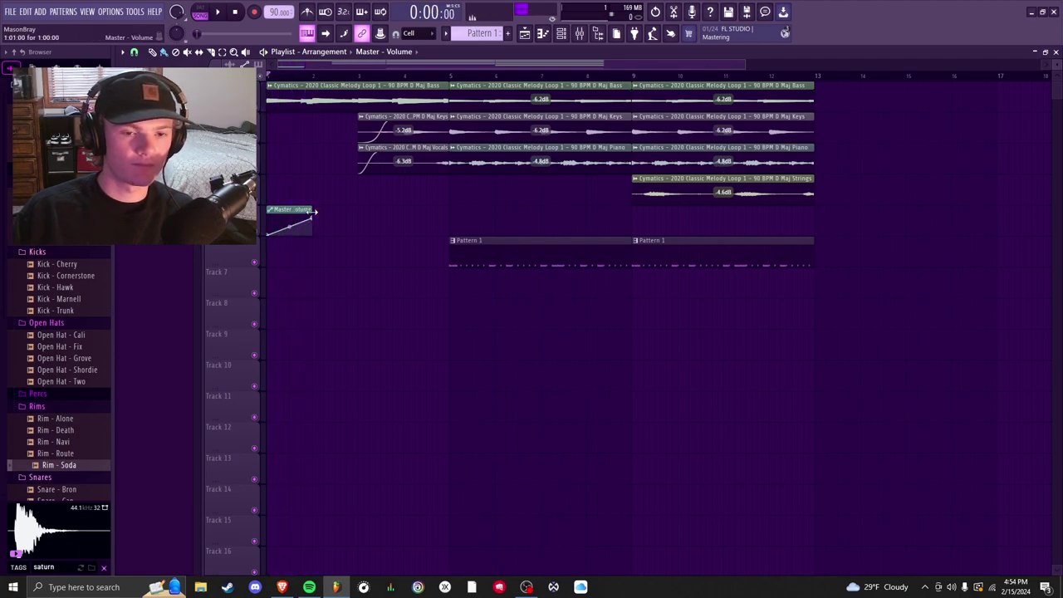
Step: Lengthen the Master - Volume clip to 1:14:00, ending just before bar 3, and move it onto track 2 ahead of the Keys clip
{"action": "left_click_drag", "start_coordinate": [313, 213], "coordinate": [364, 217]}
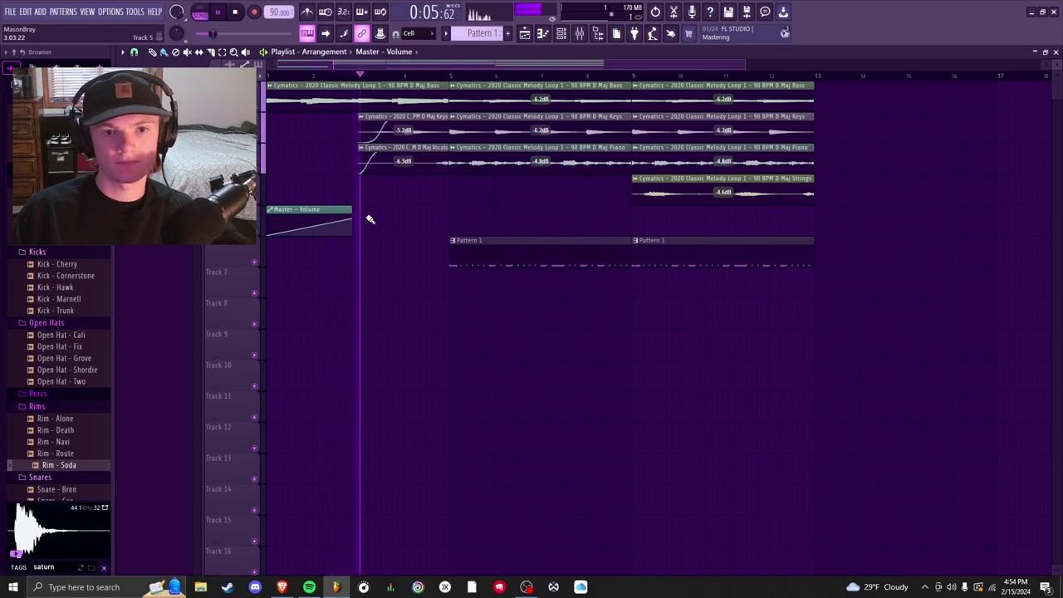
{"action": "key", "text": "space"}
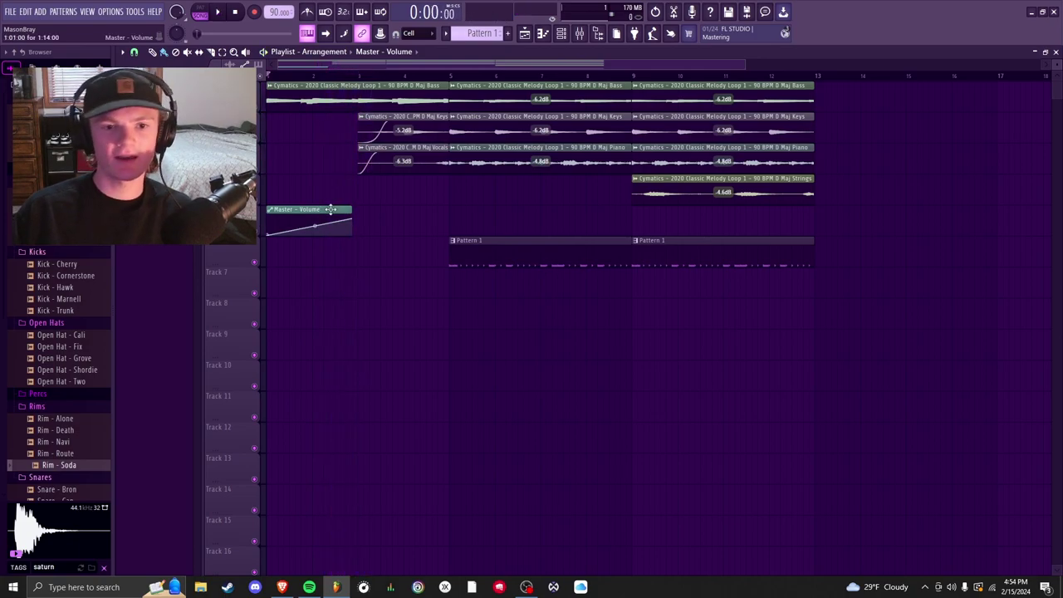
{"action": "left_click_drag", "start_coordinate": [330, 210], "coordinate": [331, 110]}
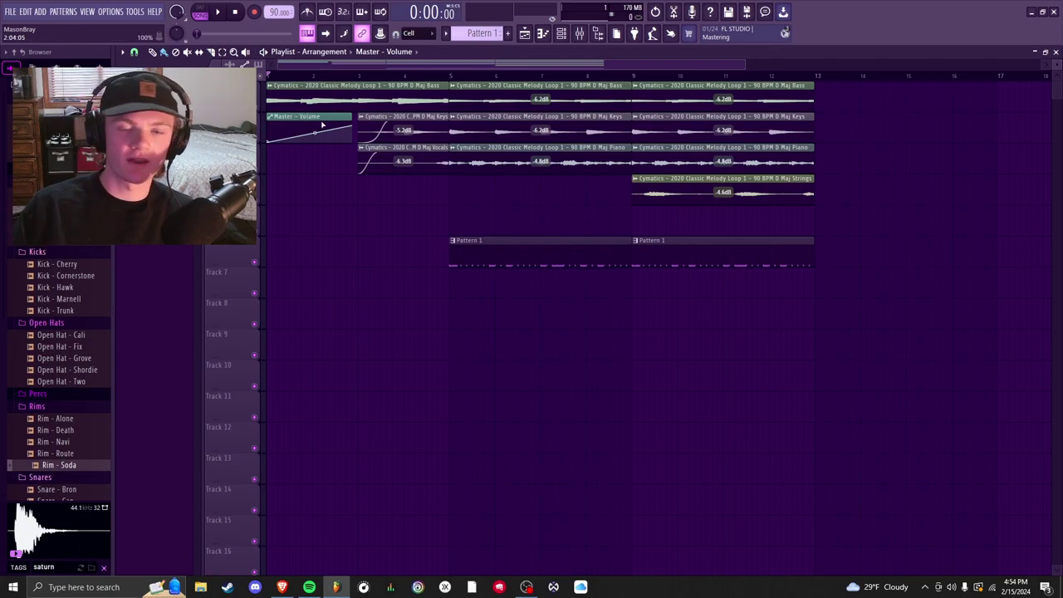
Step: Set the playlist's playback position to bar 5, where the drums come in
{"action": "scroll", "coordinate": [649, 240], "scroll_direction": "down", "scroll_amount": 3}
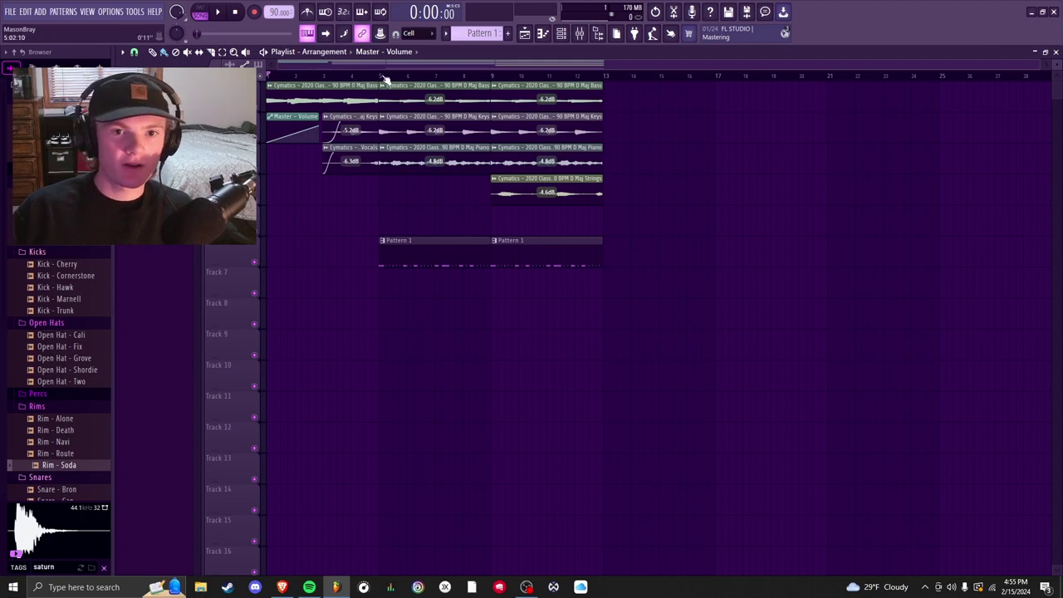
{"action": "mouse_move", "coordinate": [385, 78]}
{"action": "left_mouse_down"}
{"action": "mouse_move", "coordinate": [430, 78]}
{"action": "mouse_move", "coordinate": [385, 92]}
{"action": "left_mouse_up"}
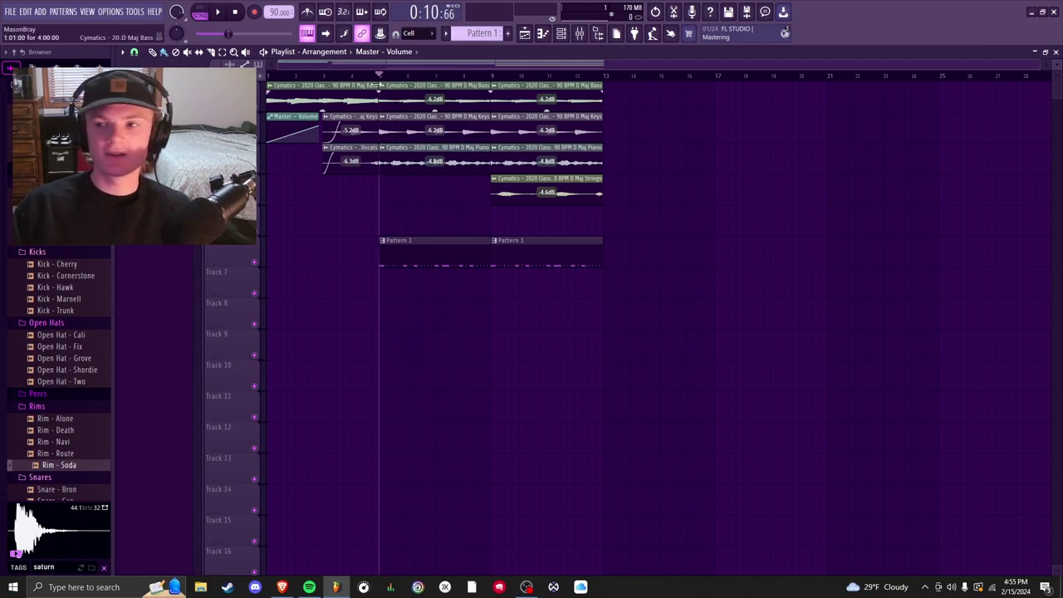